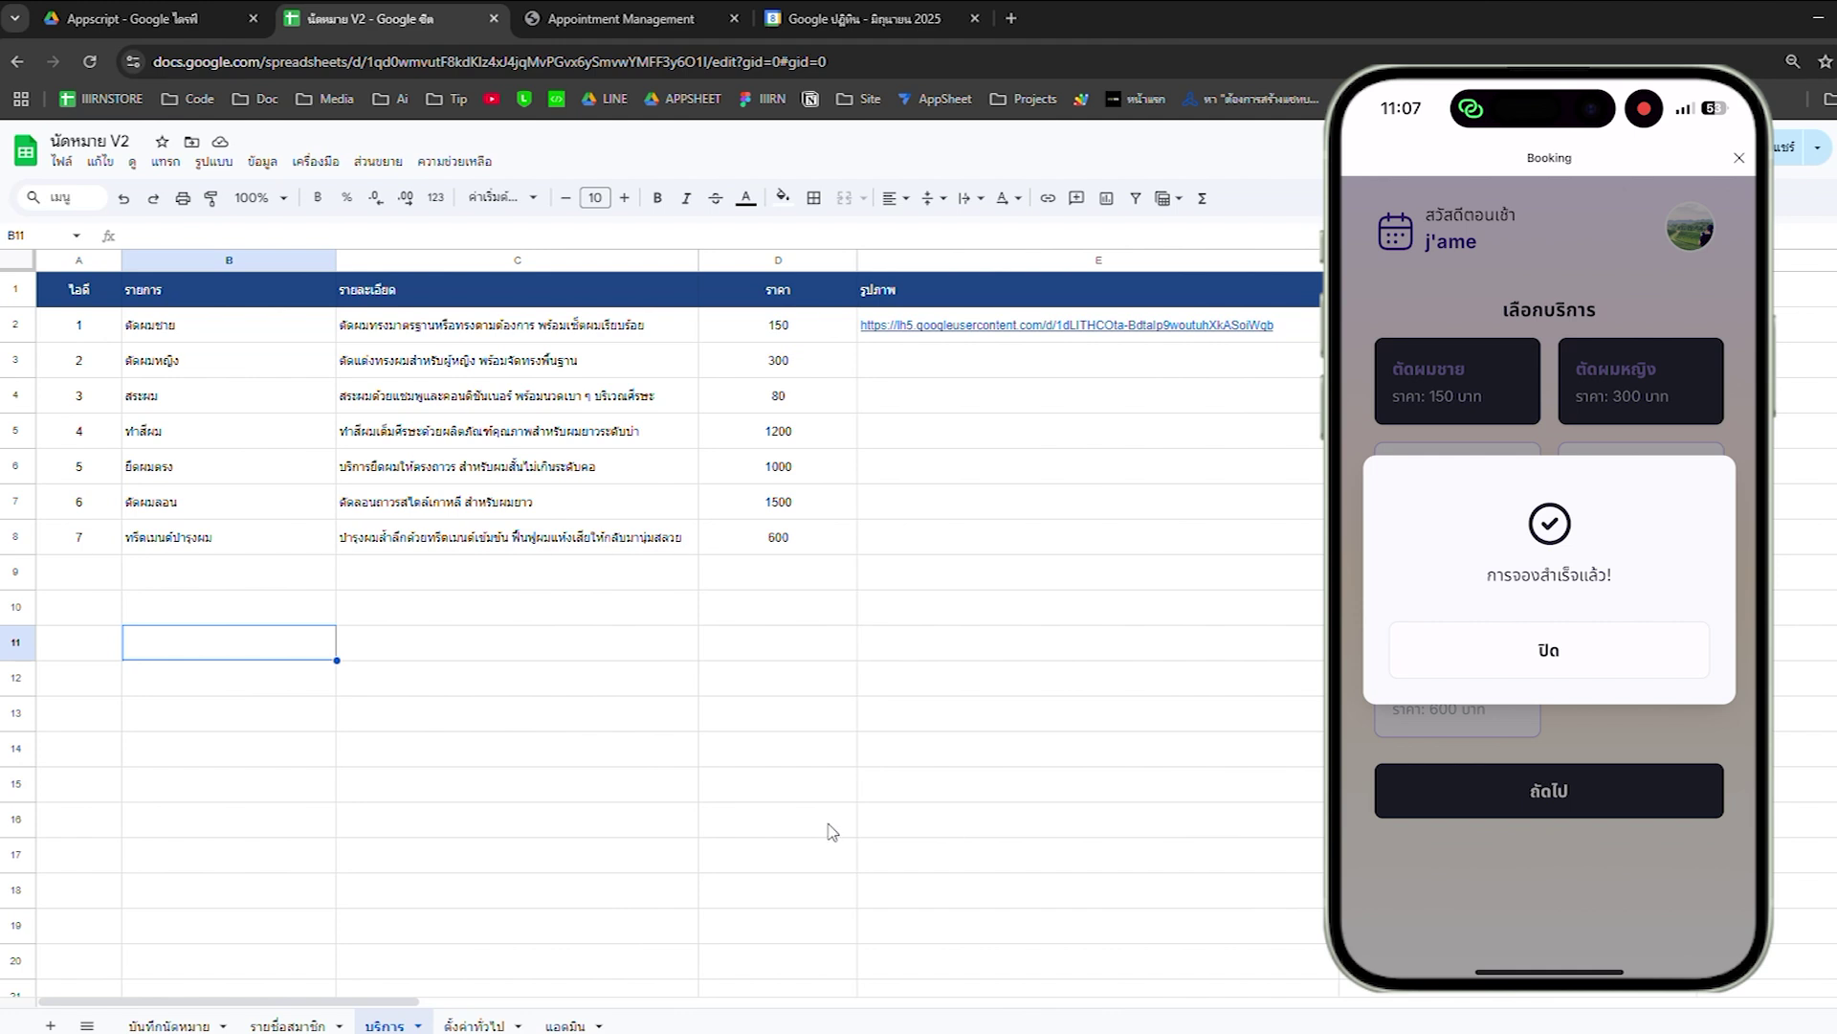
# Open the บันทึกนัดหมาย sheet to check that booking BK1 for 09-06-2025 was logged
pyautogui.click(180, 1021)
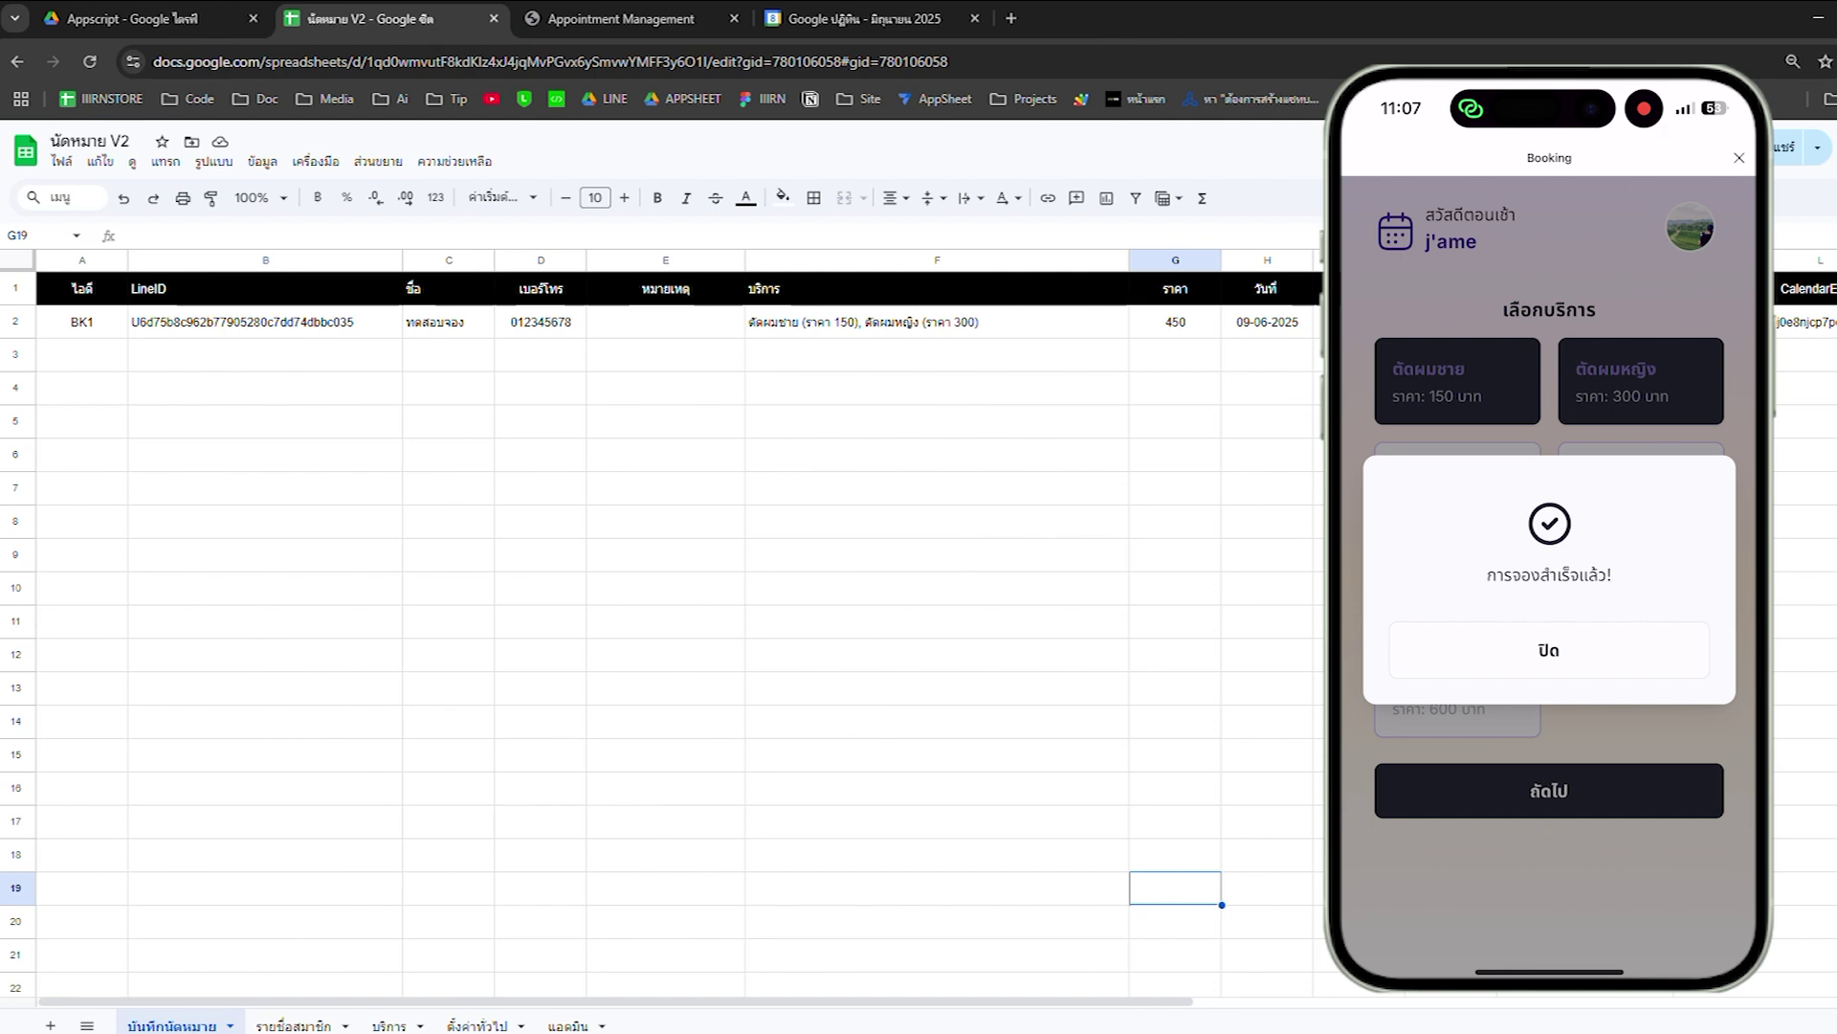
# Check the June 9, 10:30 haircut event in Google Calendar, then go back to the spreadsheet
pyautogui.click(796, 21)
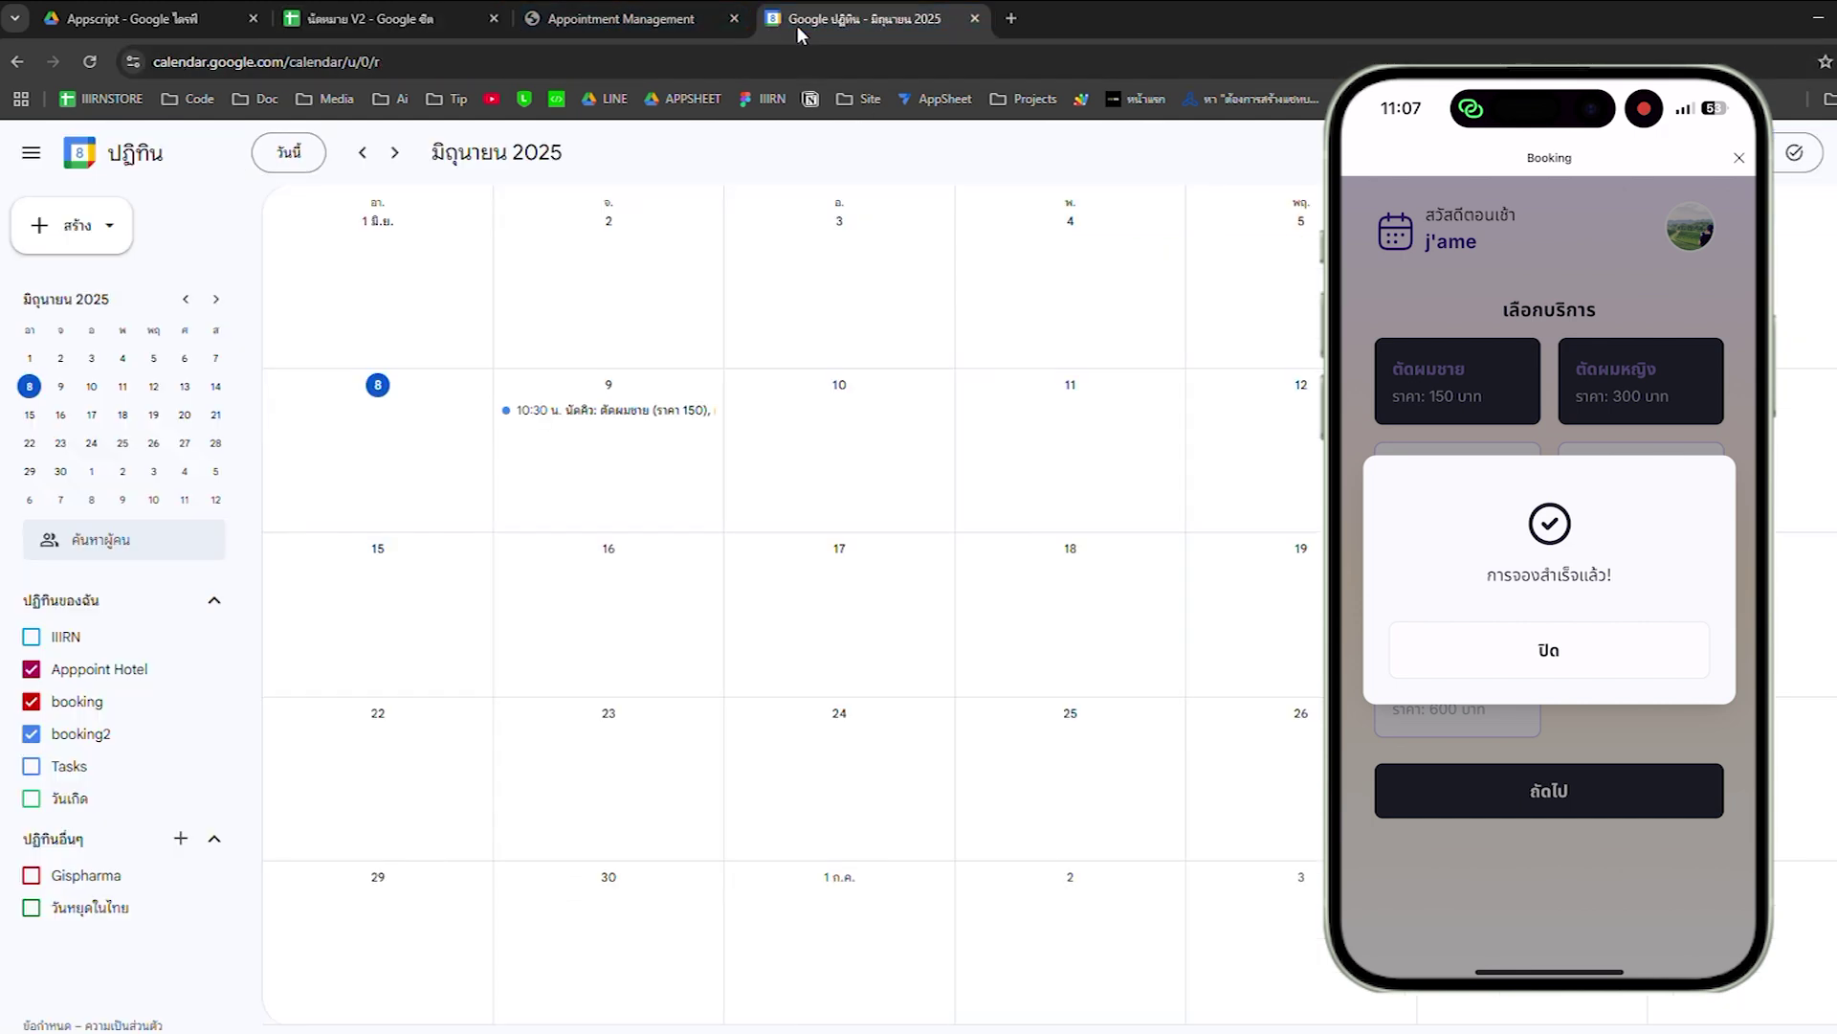
pyautogui.click(627, 411)
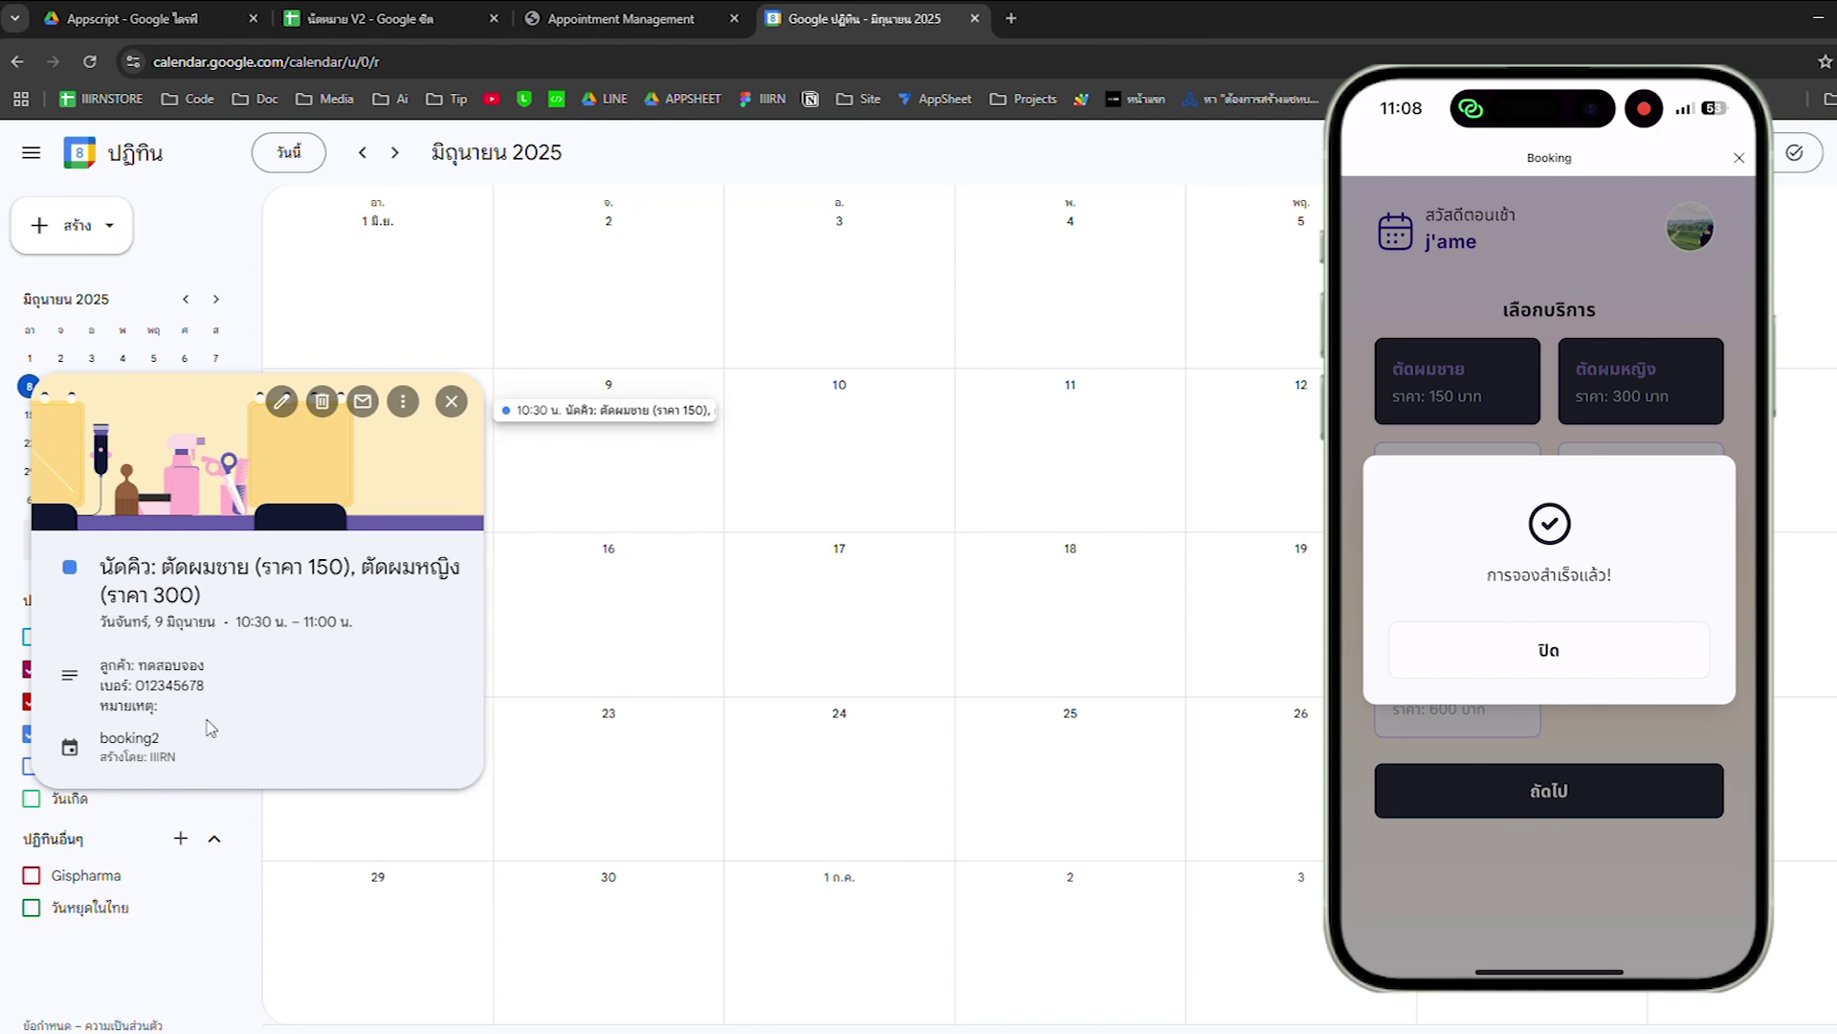
pyautogui.click(625, 458)
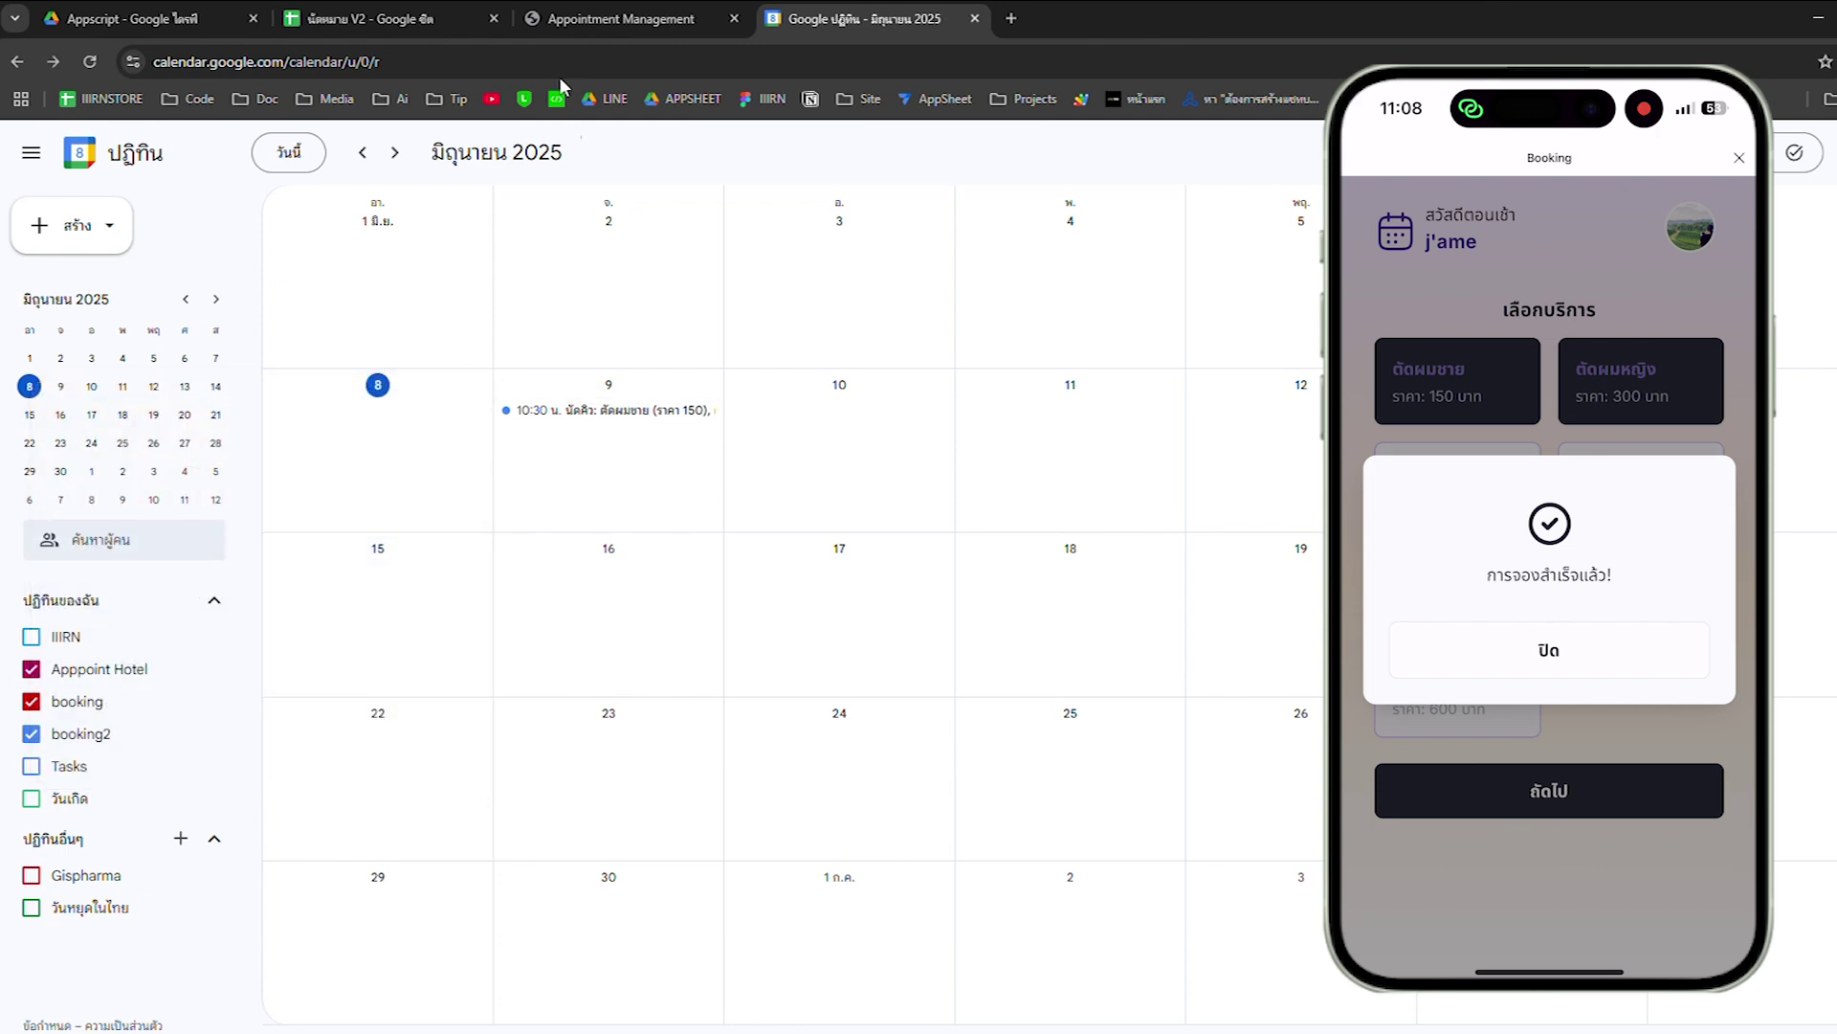
pyautogui.click(418, 20)
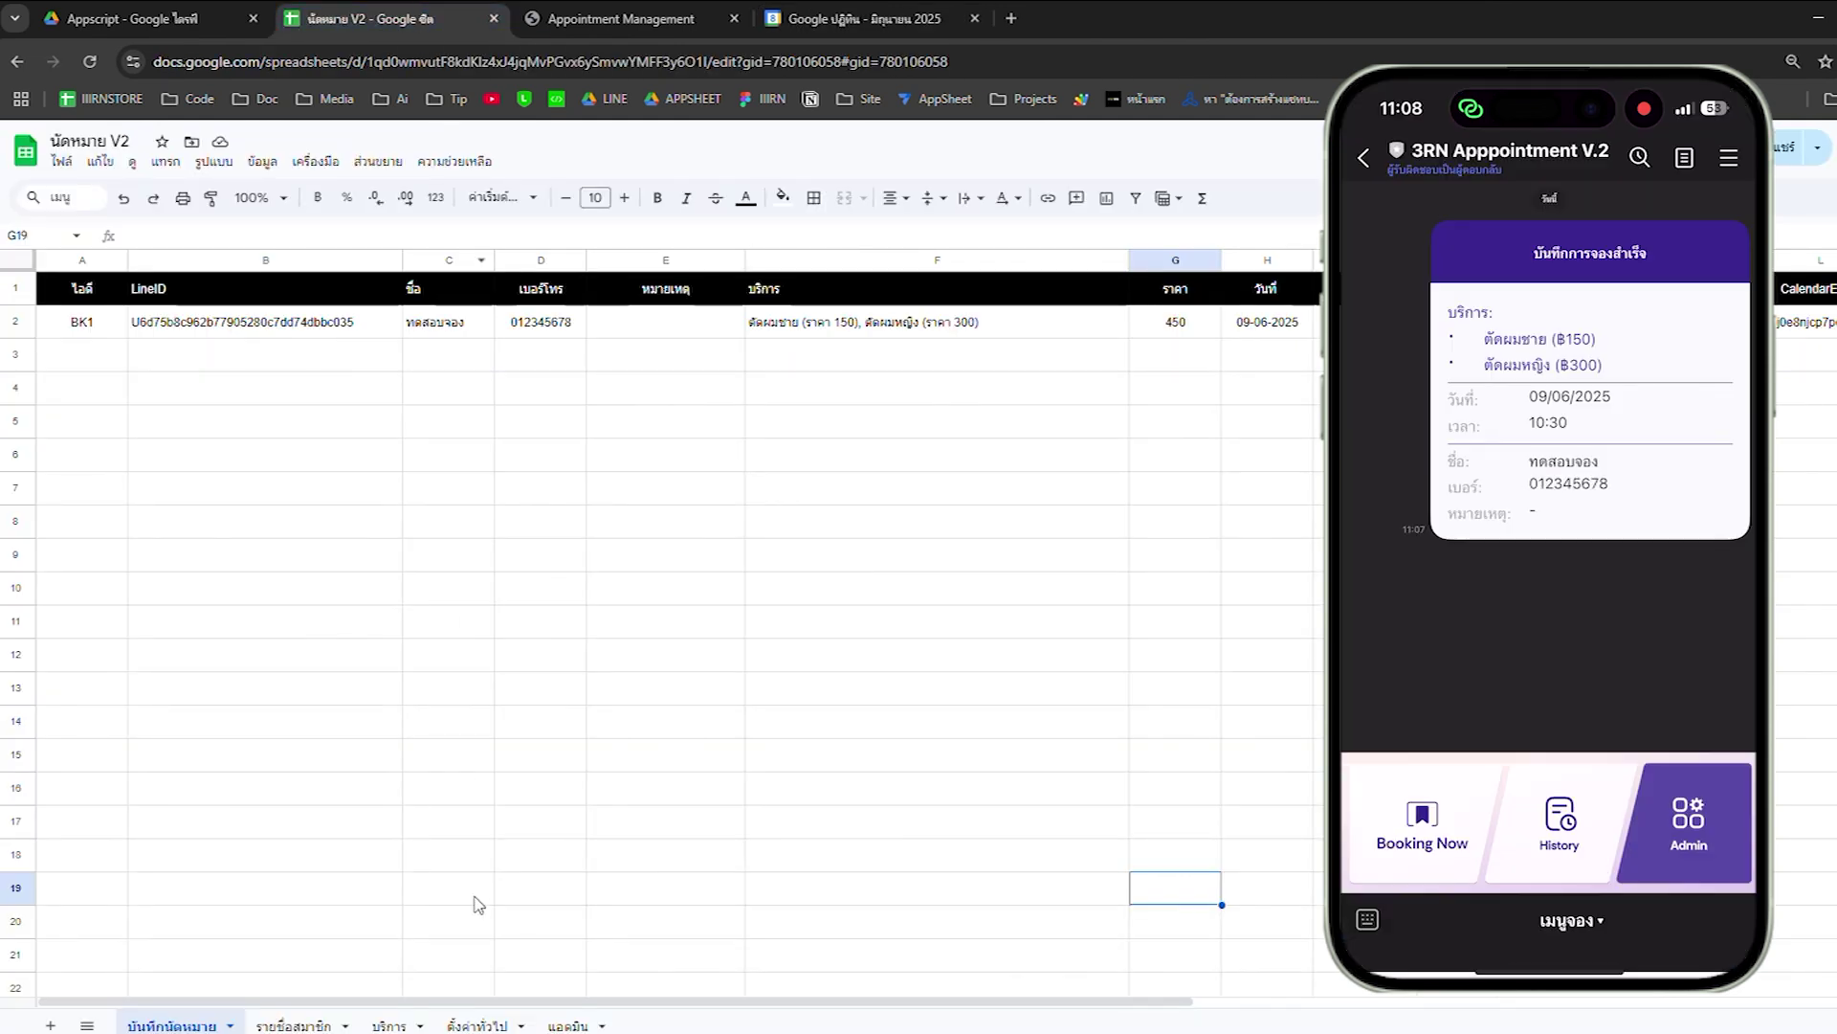
# Look over the รายชื่อสมาชิก member list, then open the ตั้งค่าทั่วไป slot and holiday settings
pyautogui.click(292, 1025)
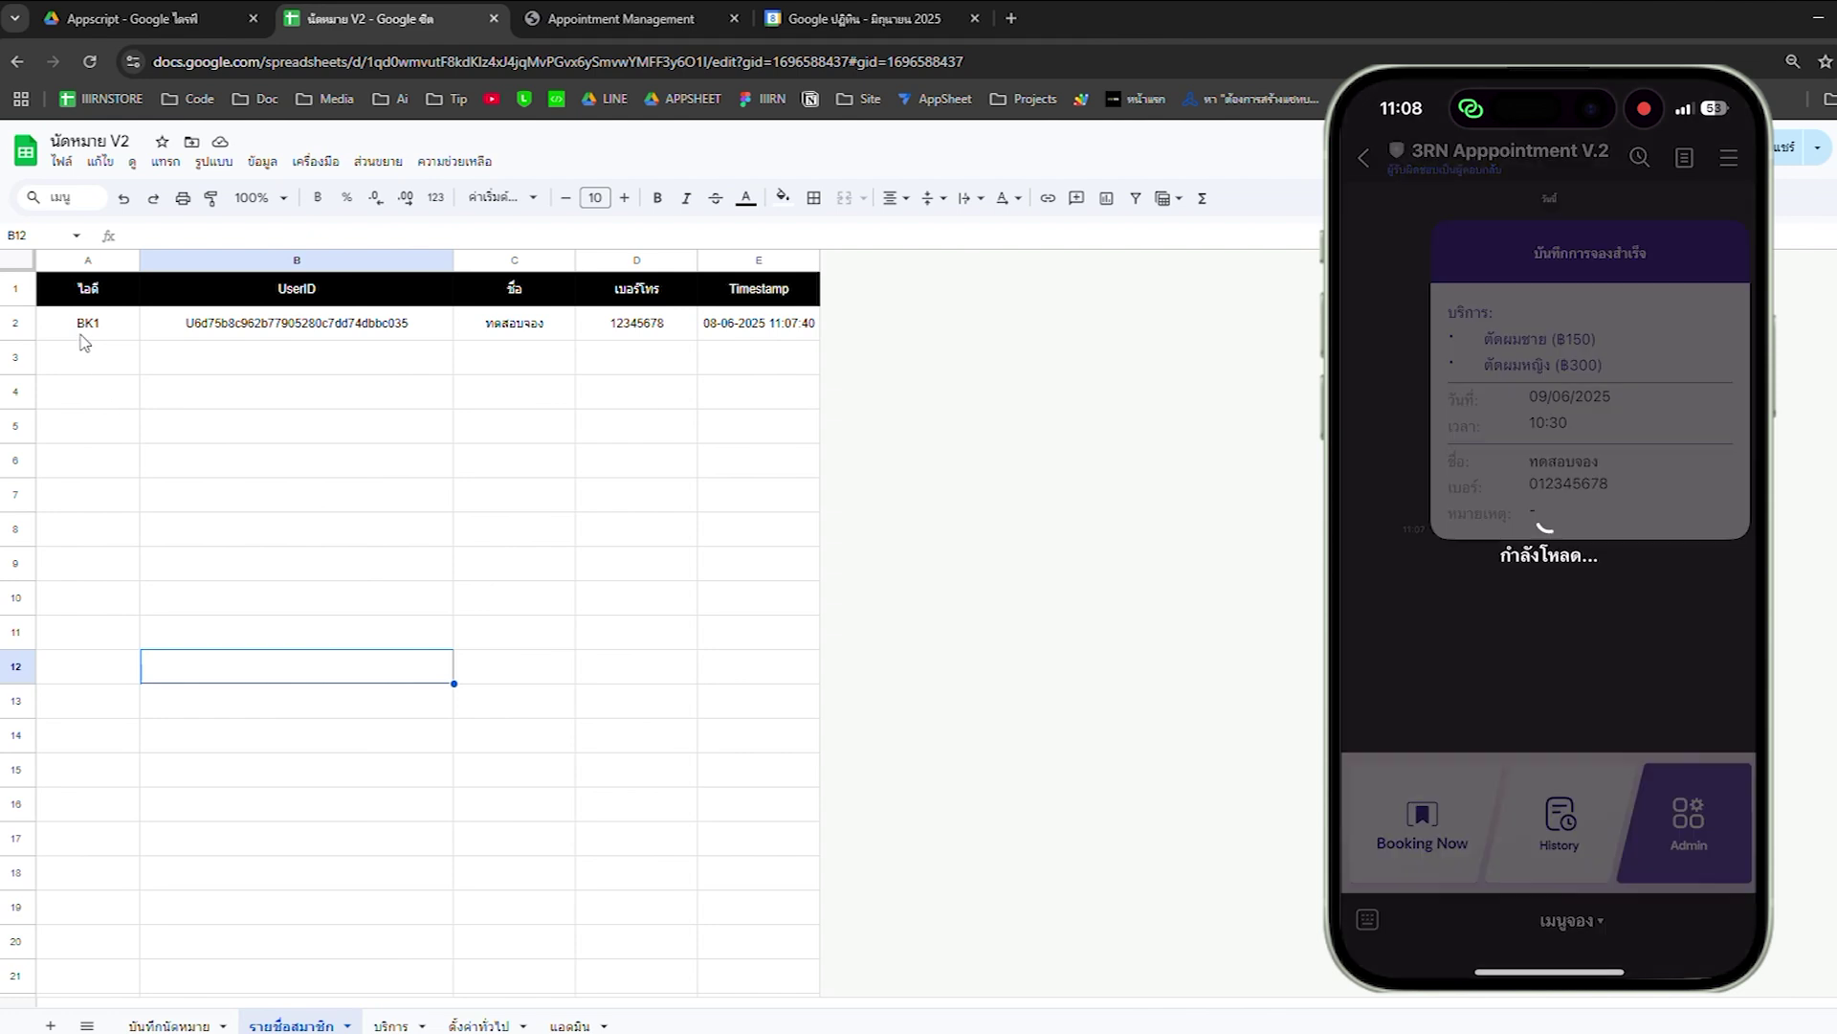
pyautogui.click(476, 1025)
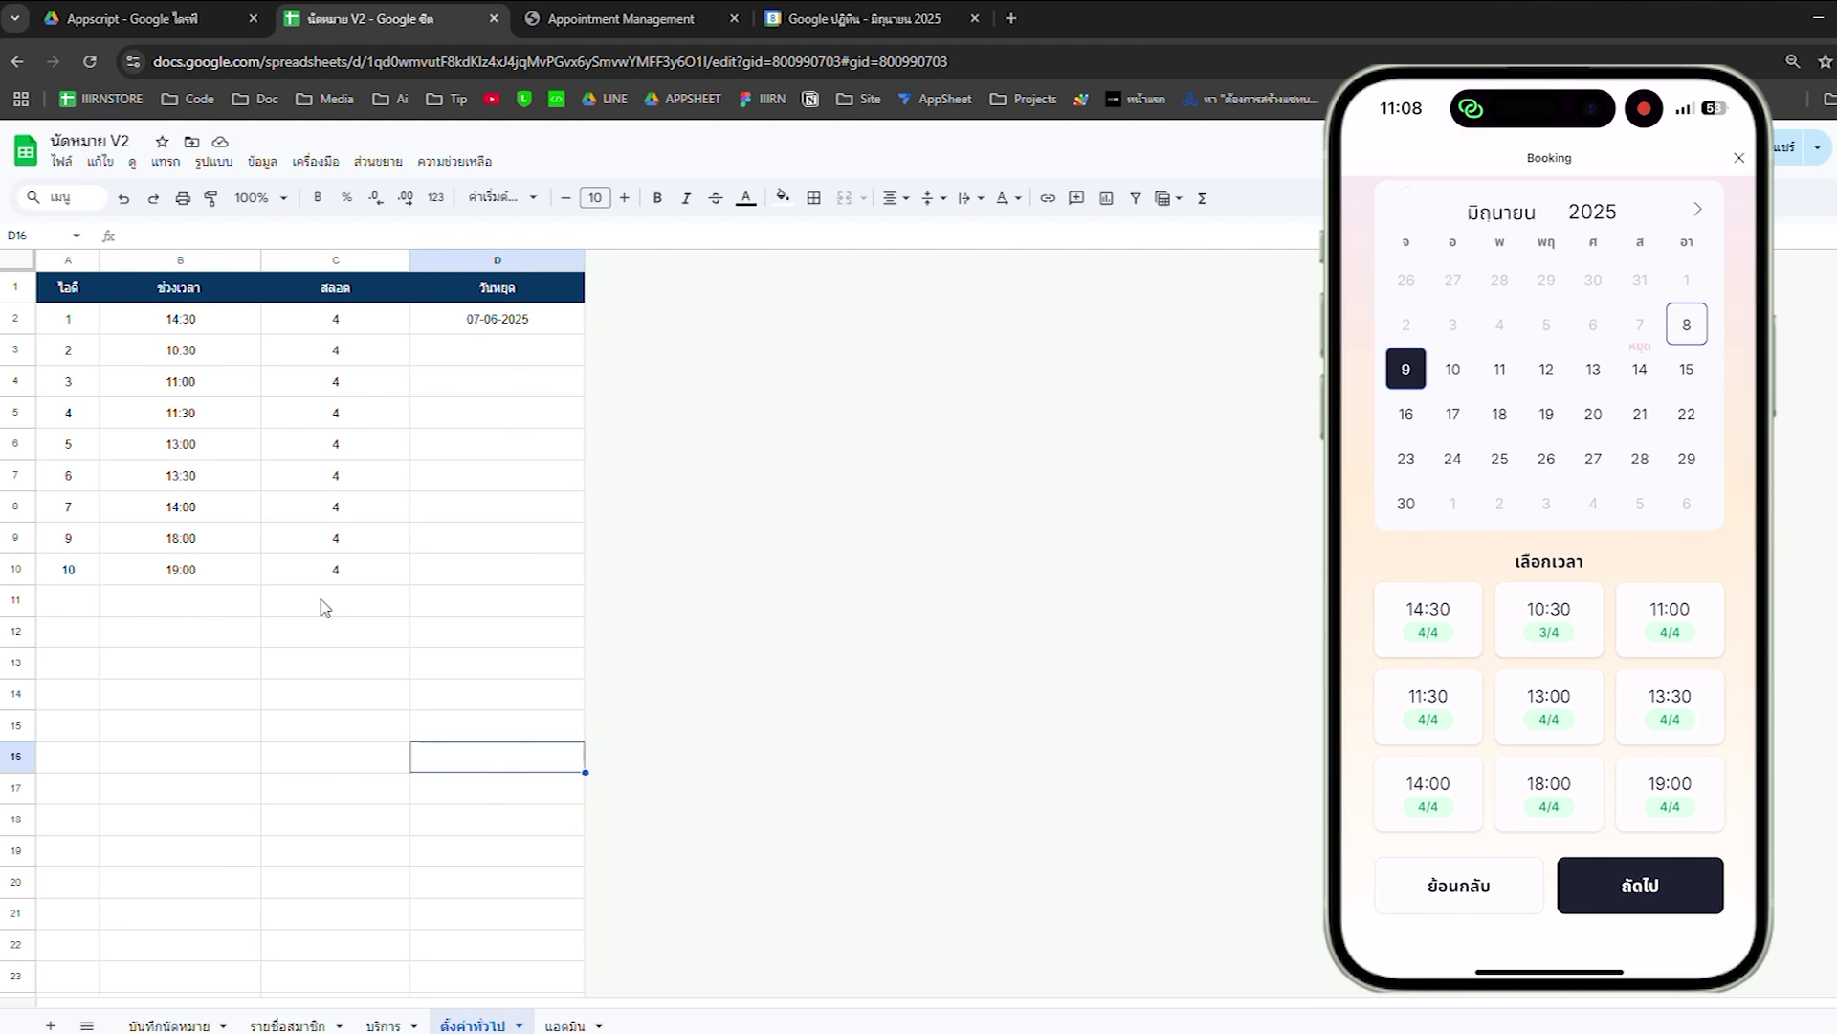
# Clear the 19:00 time slot row A10:C10 and copy the 07-06-2025 holiday date in D2
pyautogui.click(510, 325)
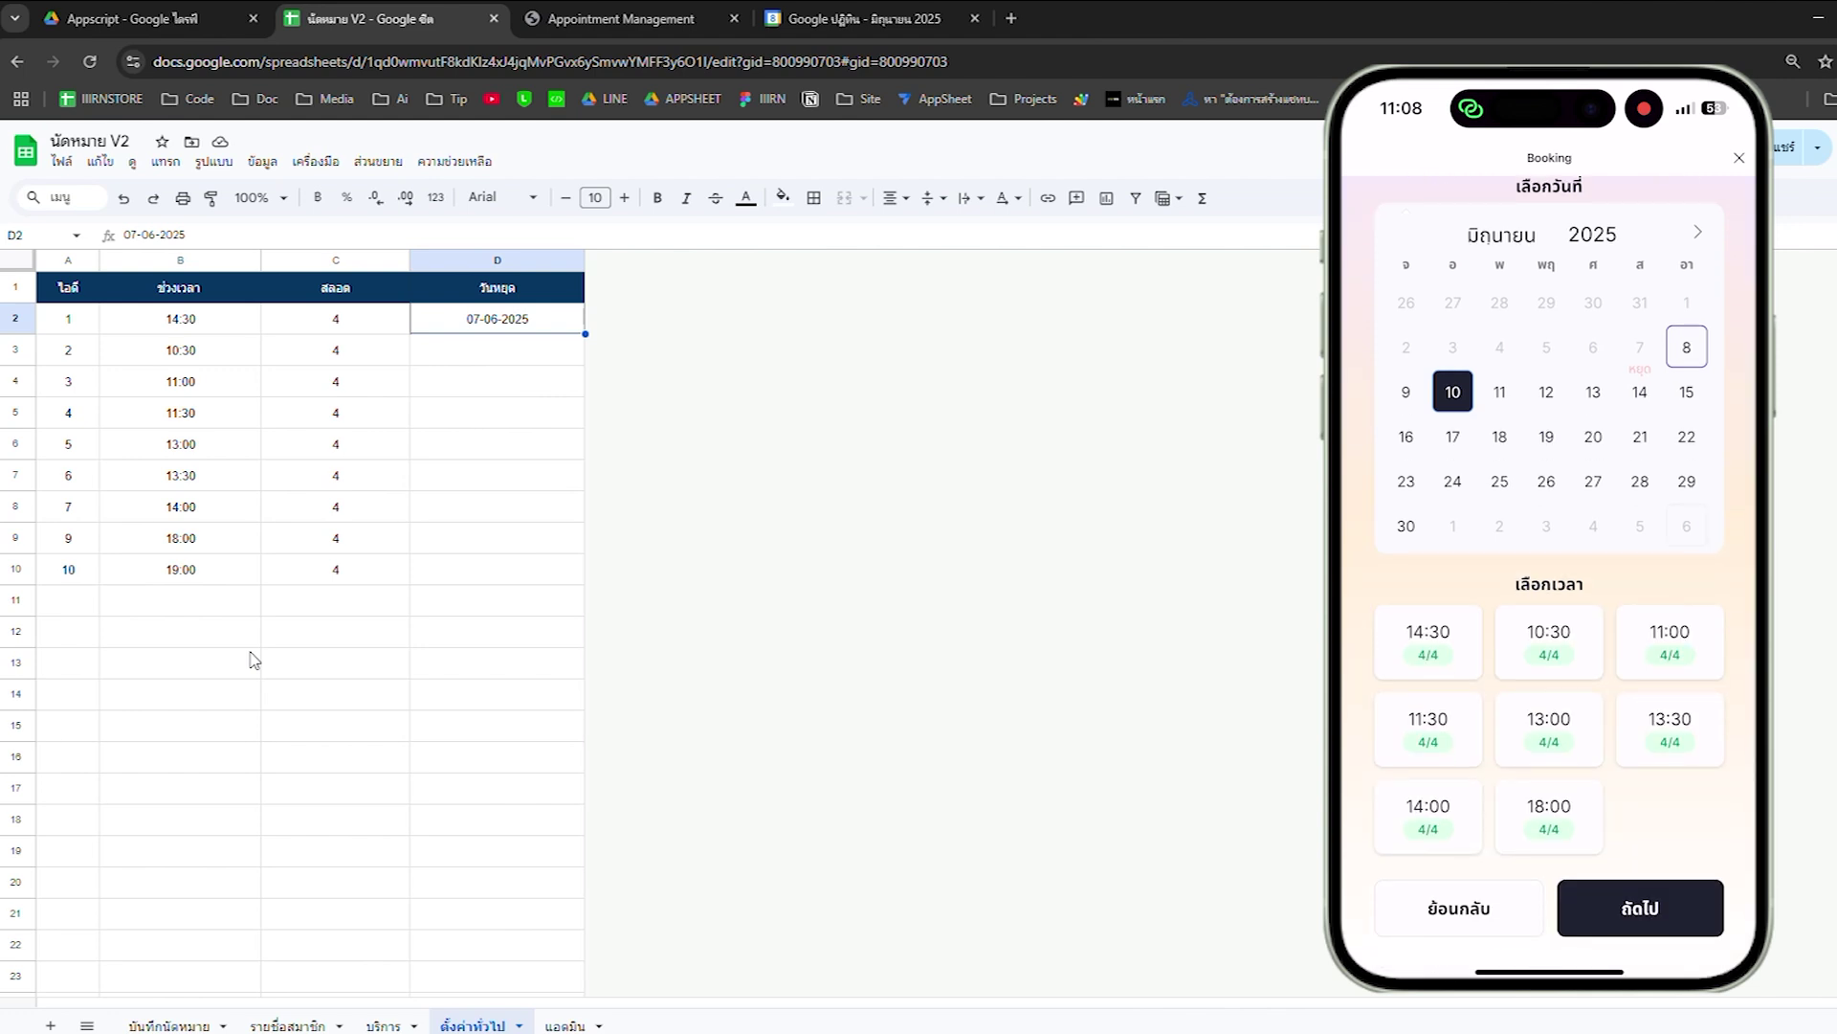
pyautogui.moveTo(69, 569); pyautogui.dragTo(341, 588)
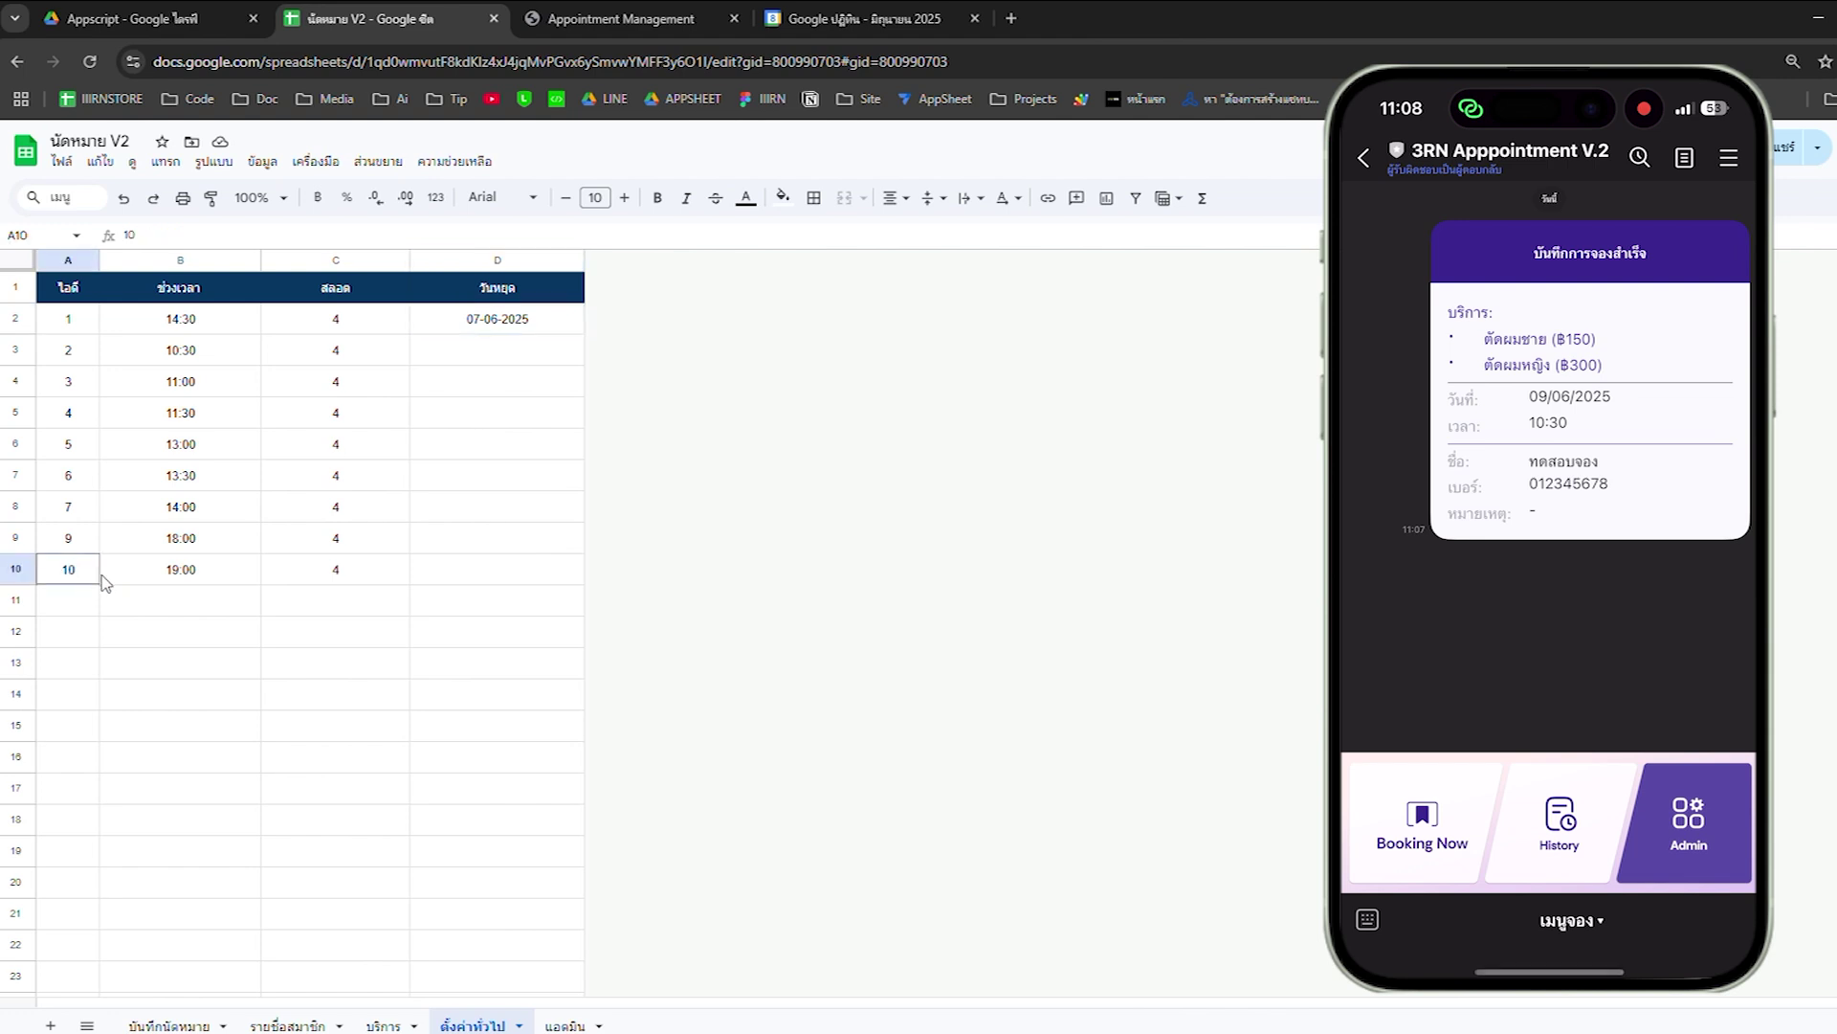
pyautogui.press('Delete')
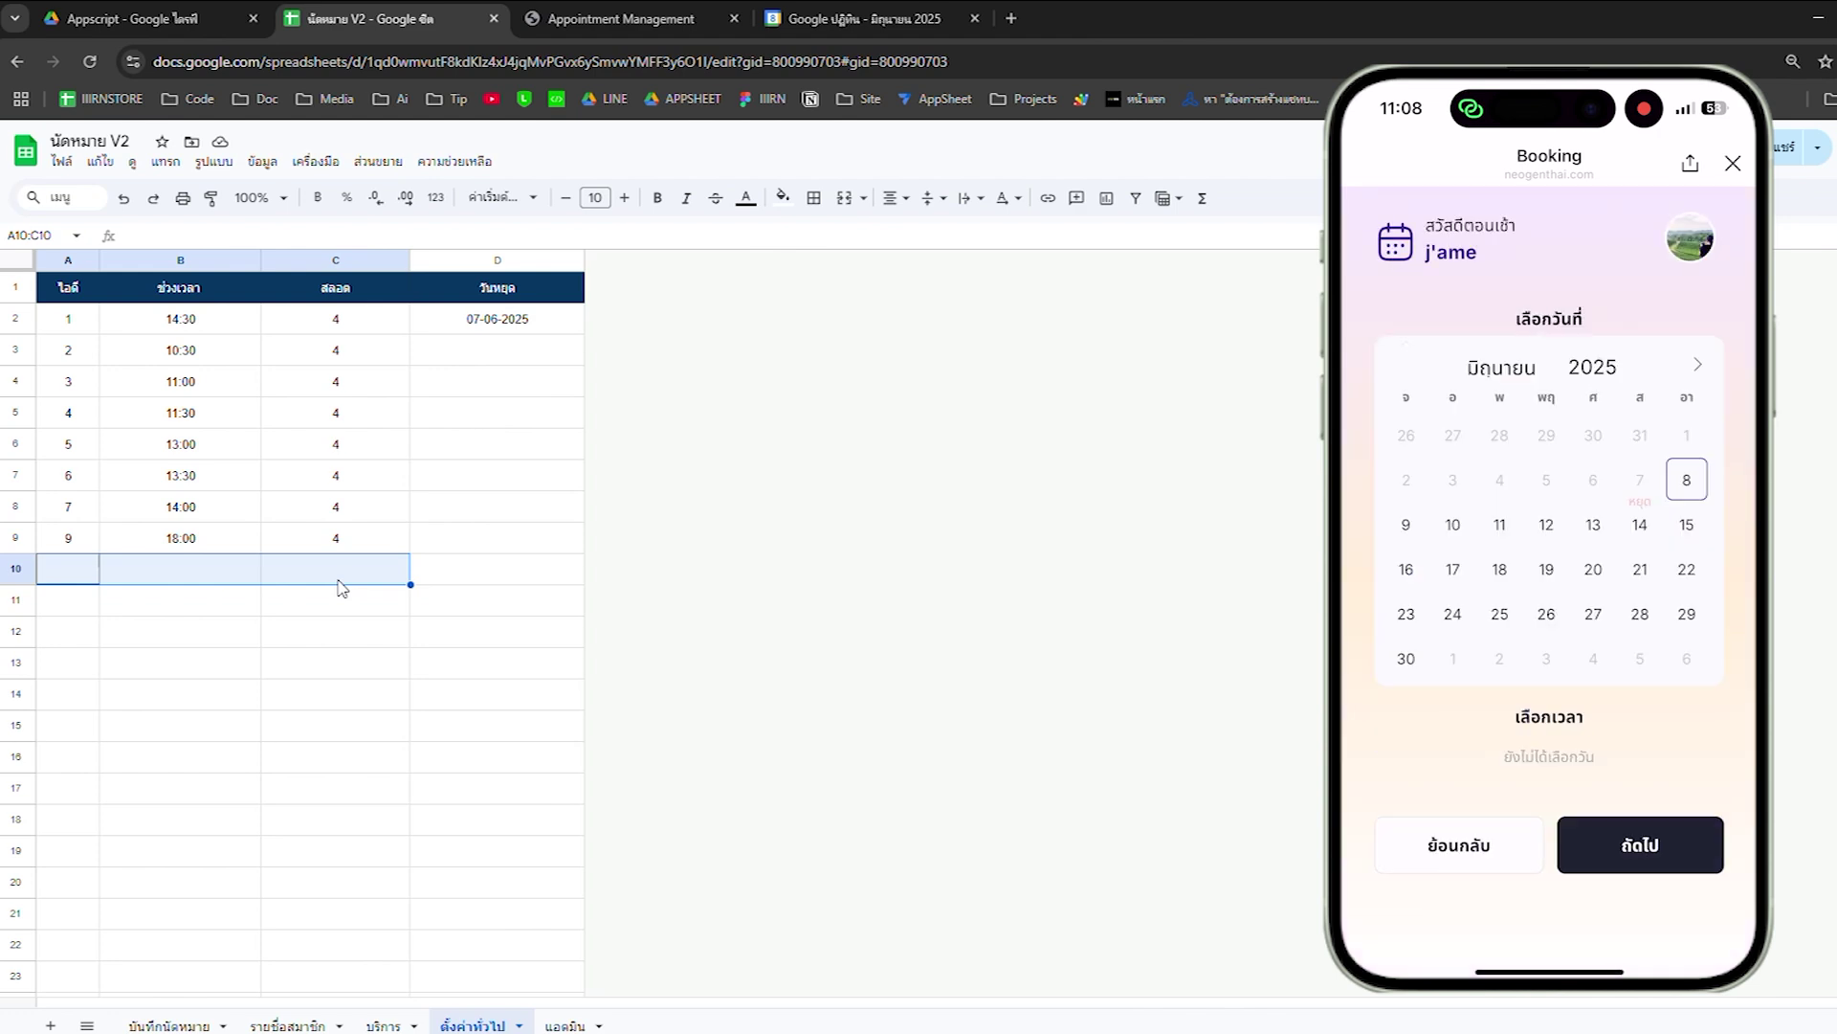
pyautogui.click(519, 325)
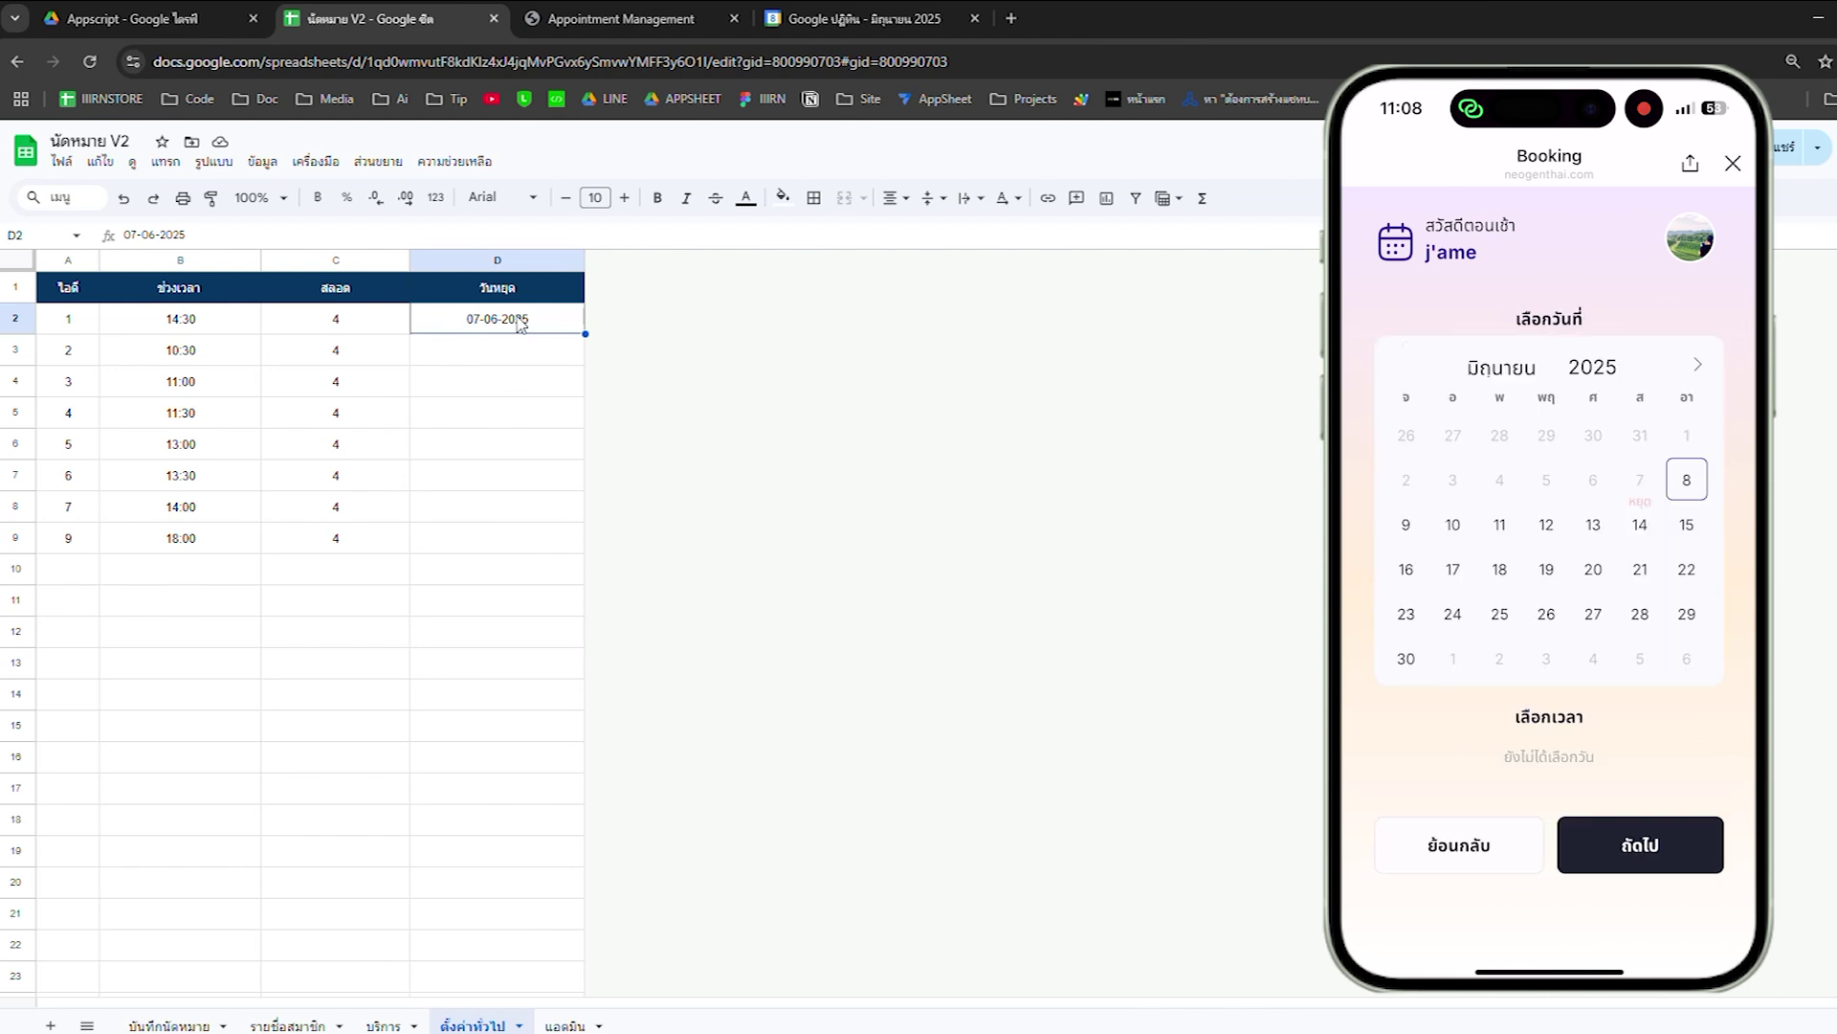
pyautogui.hotkey('ctrl', 'c')
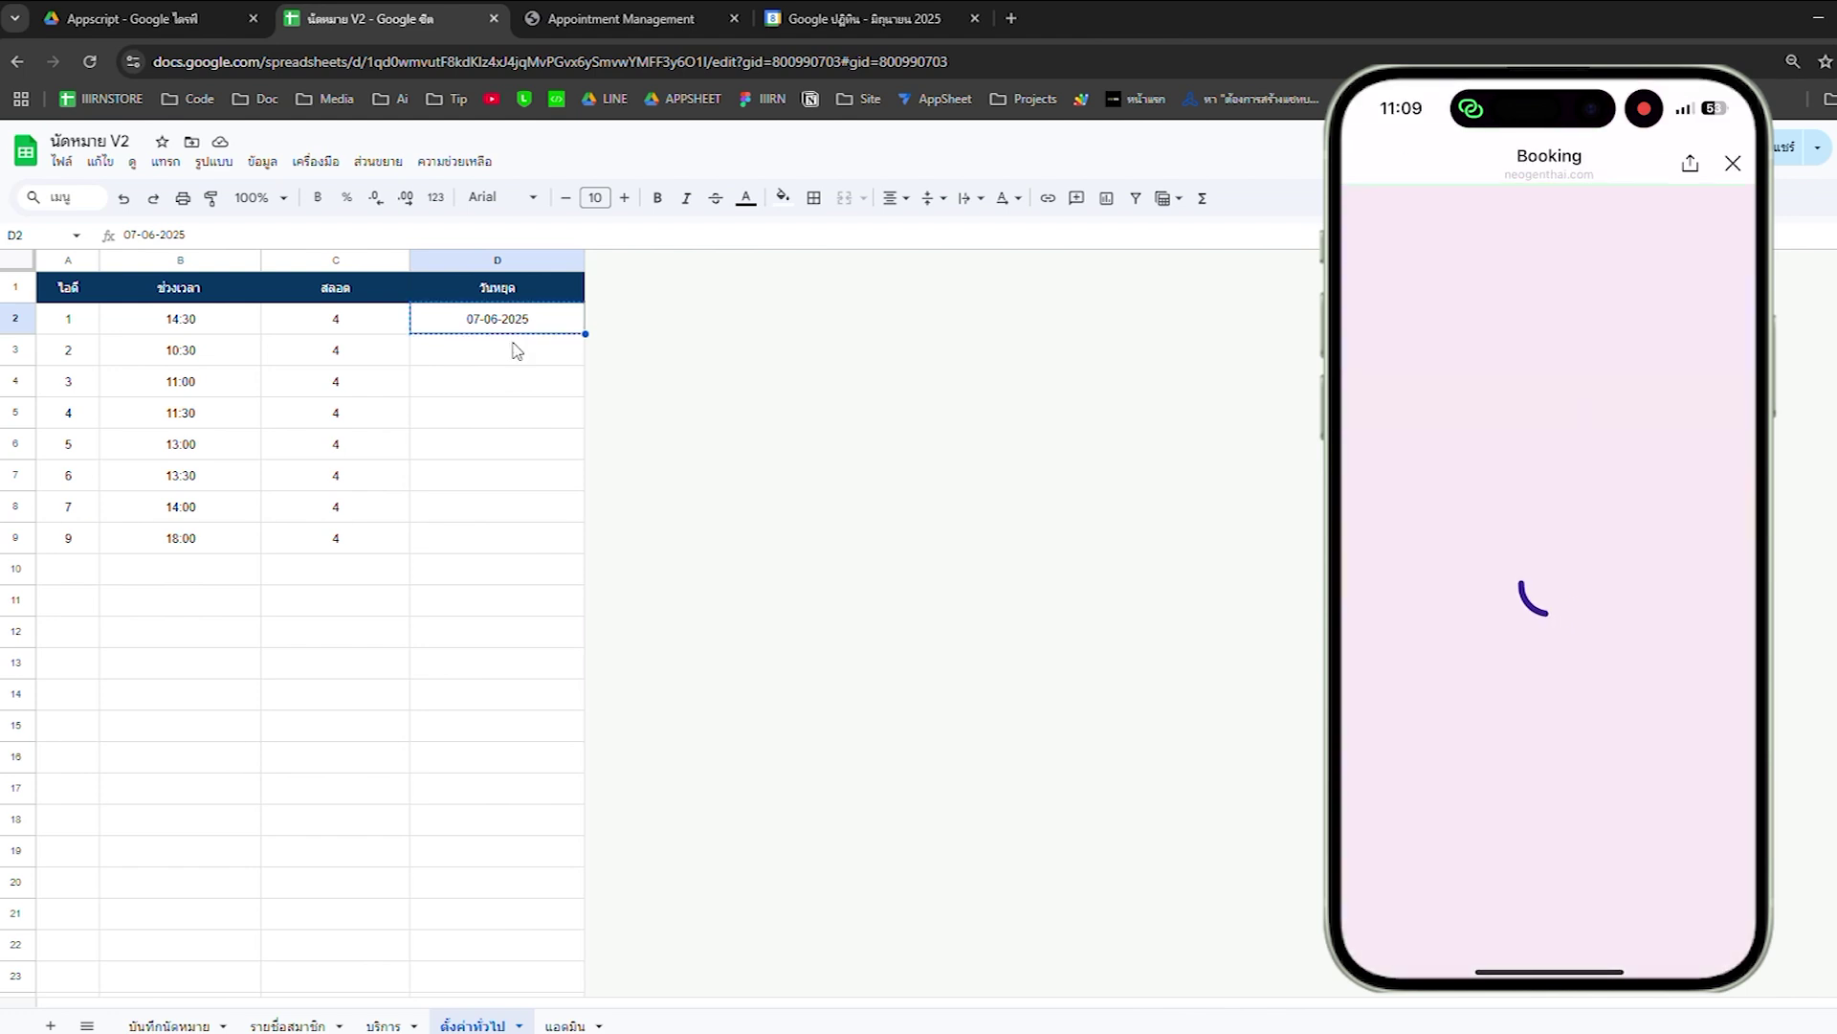
# Paste the holiday into D3 and change it to 14-06-2025
pyautogui.click(517, 350)
pyautogui.hotkey('ctrl', 'v')
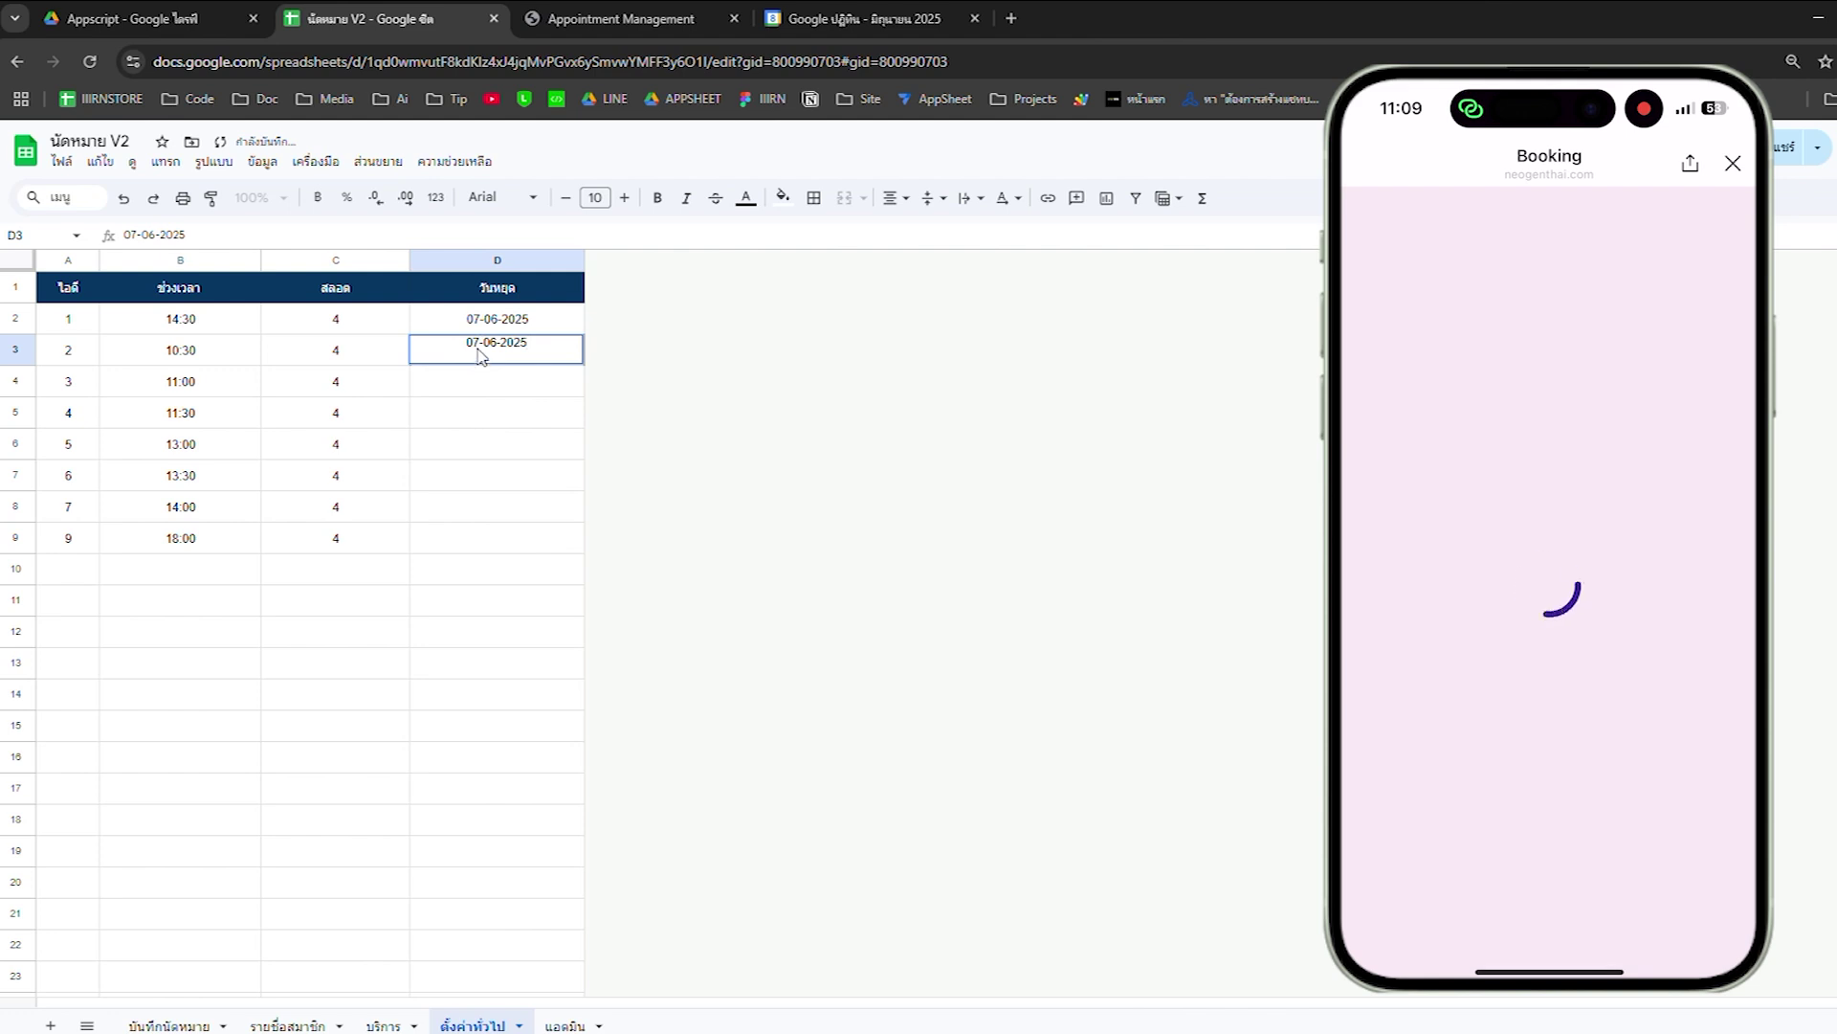
pyautogui.doubleClick(481, 349)
pyautogui.press('BackSpace')
pyautogui.press('BackSpace')
pyautogui.write('14')
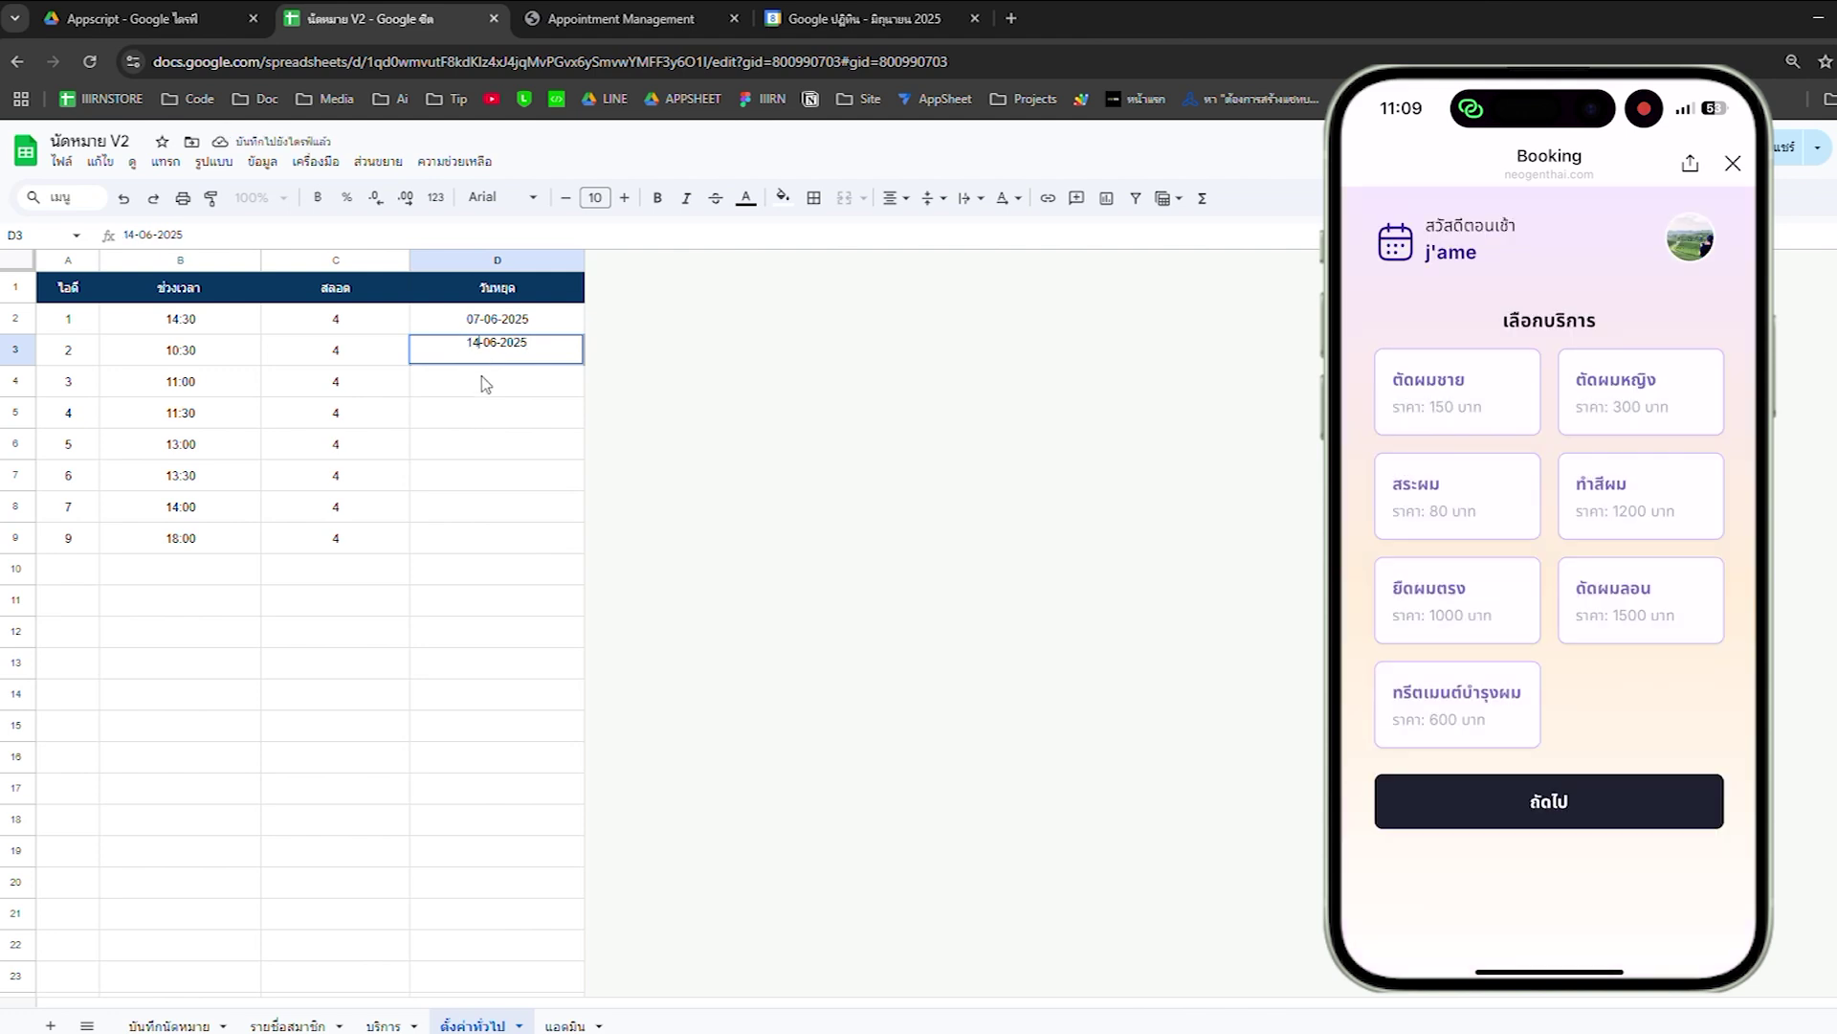
pyautogui.press('Return')
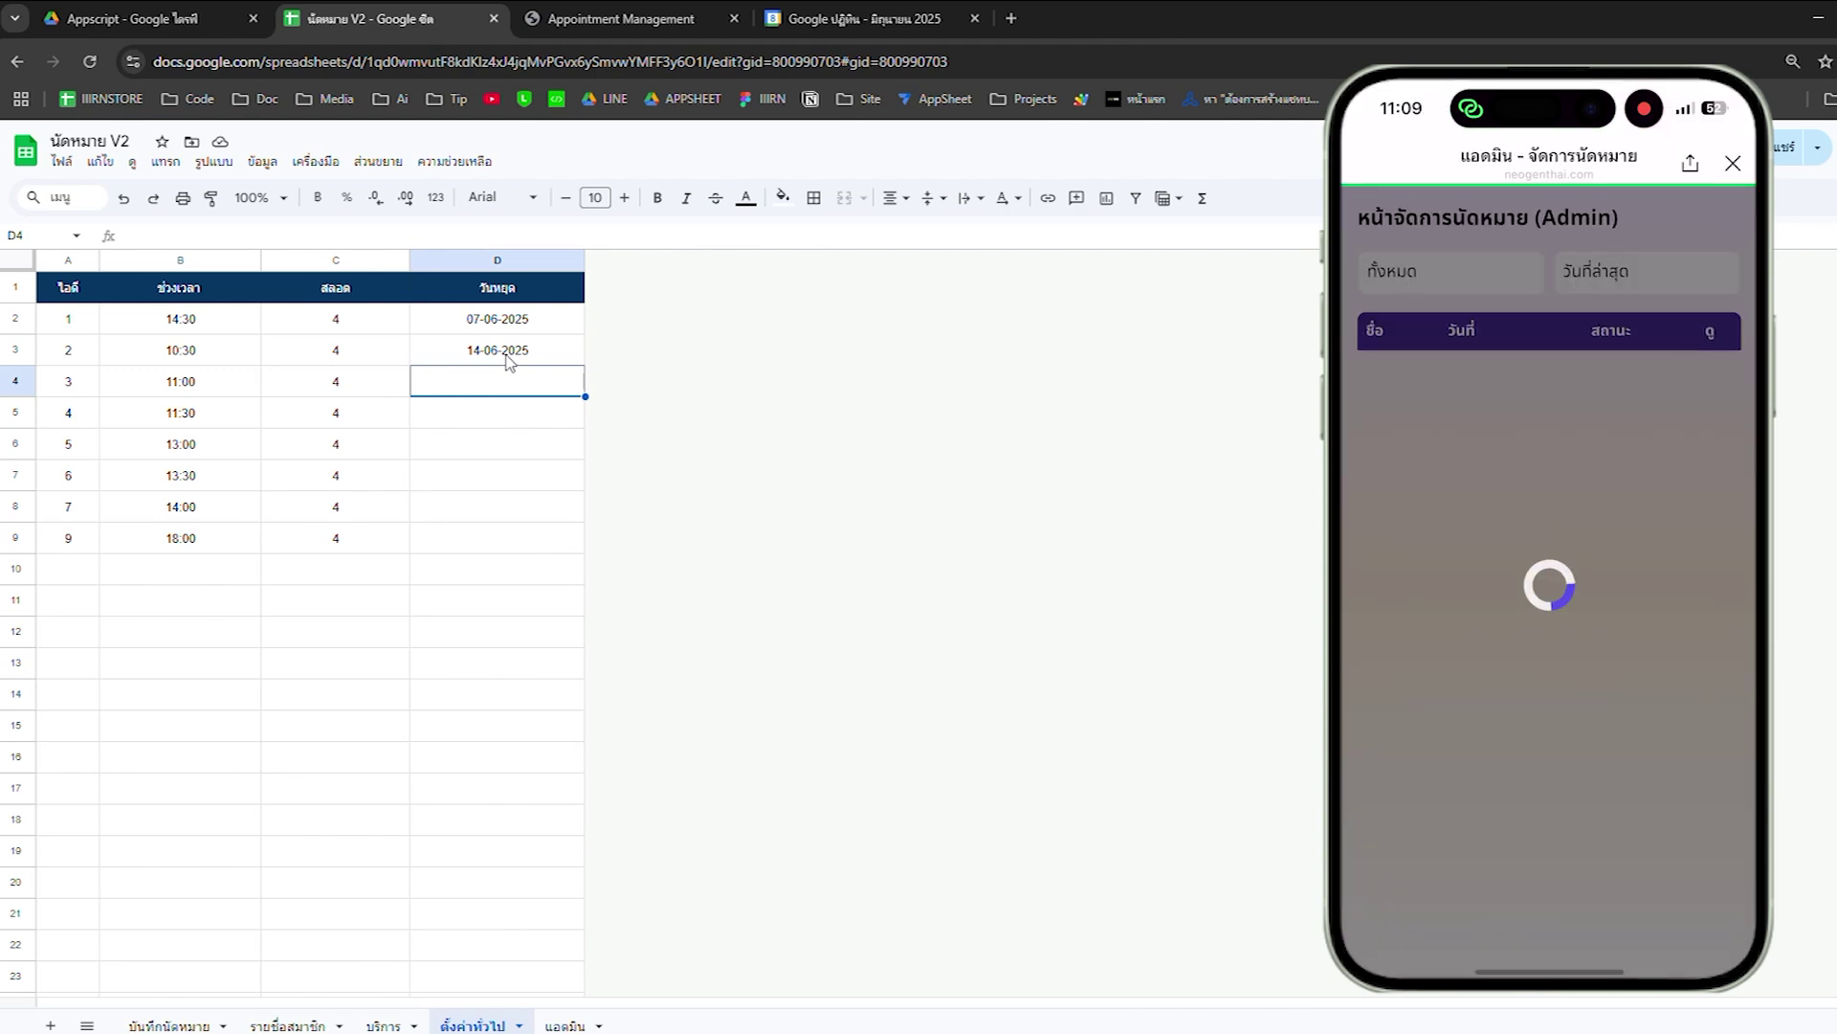
# Review the new BK2 row for 1200 hair colouring on 09-06-2025 in the appointment log
pyautogui.click(140, 1026)
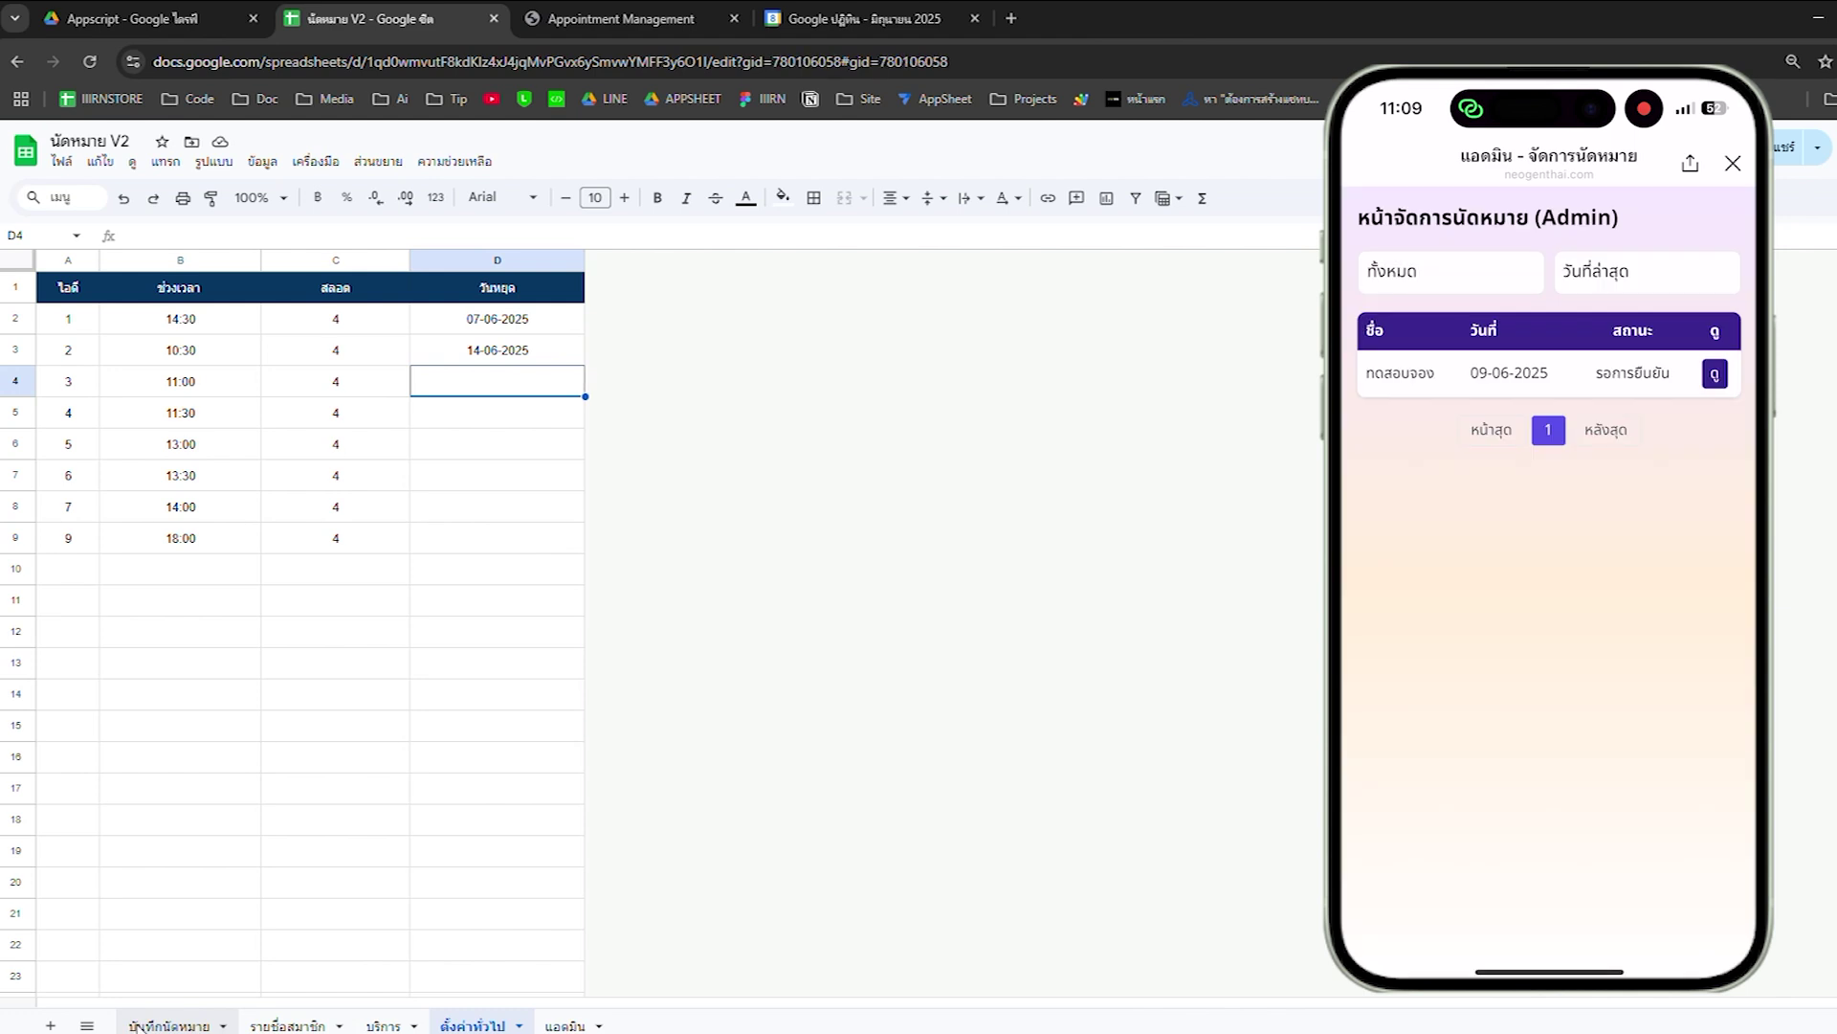
pyautogui.click(842, 733)
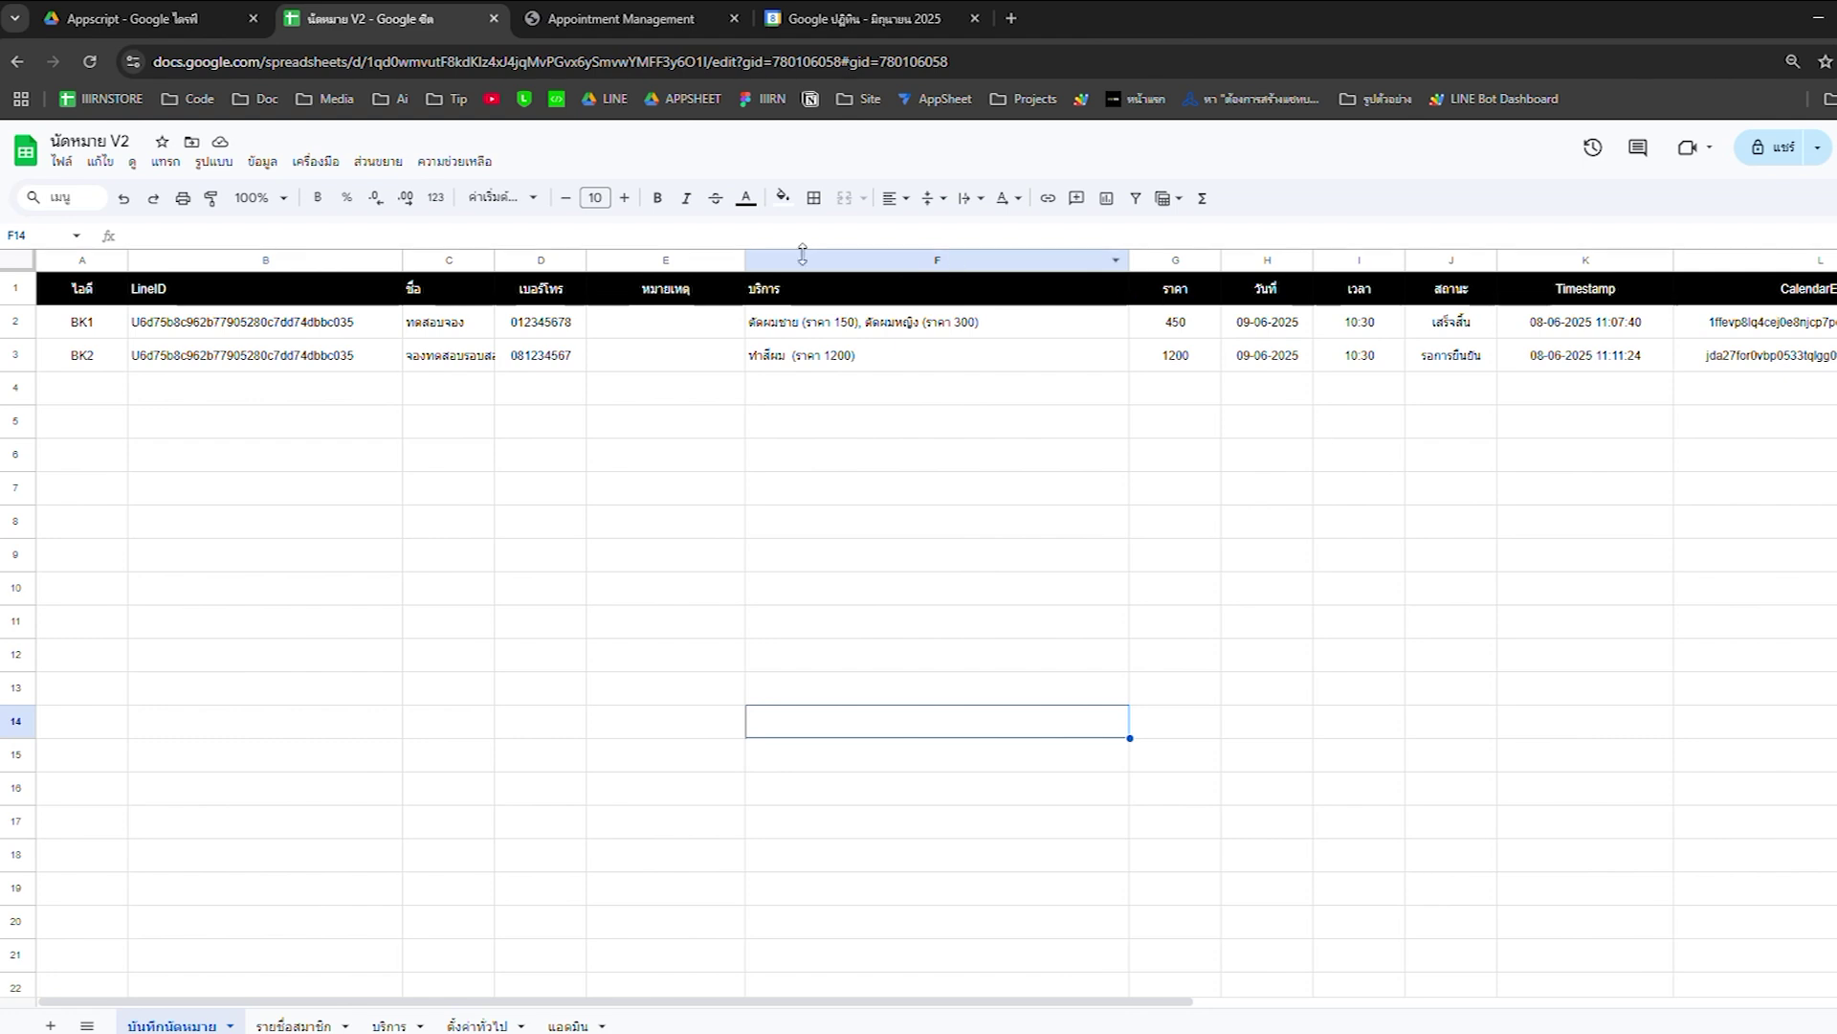
# Check the member's updated name in C2 and UserID in B2 on the member list
pyautogui.click(334, 1020)
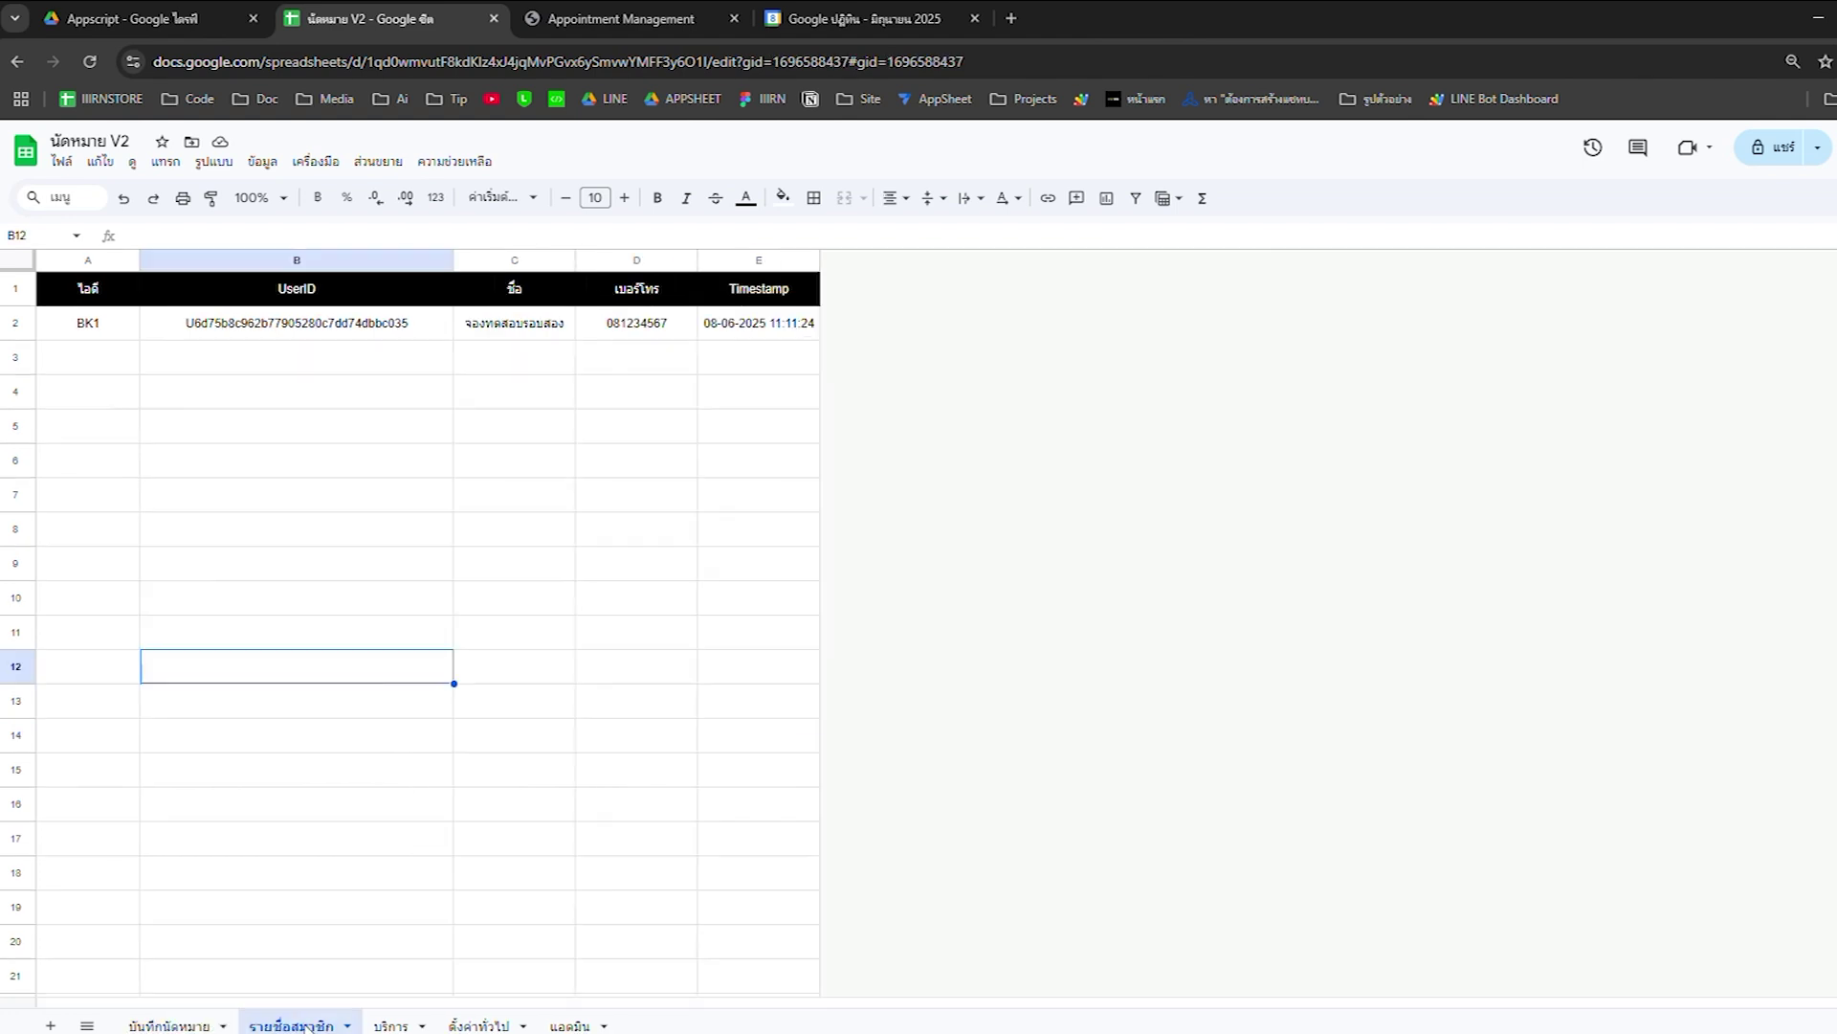
pyautogui.click(541, 563)
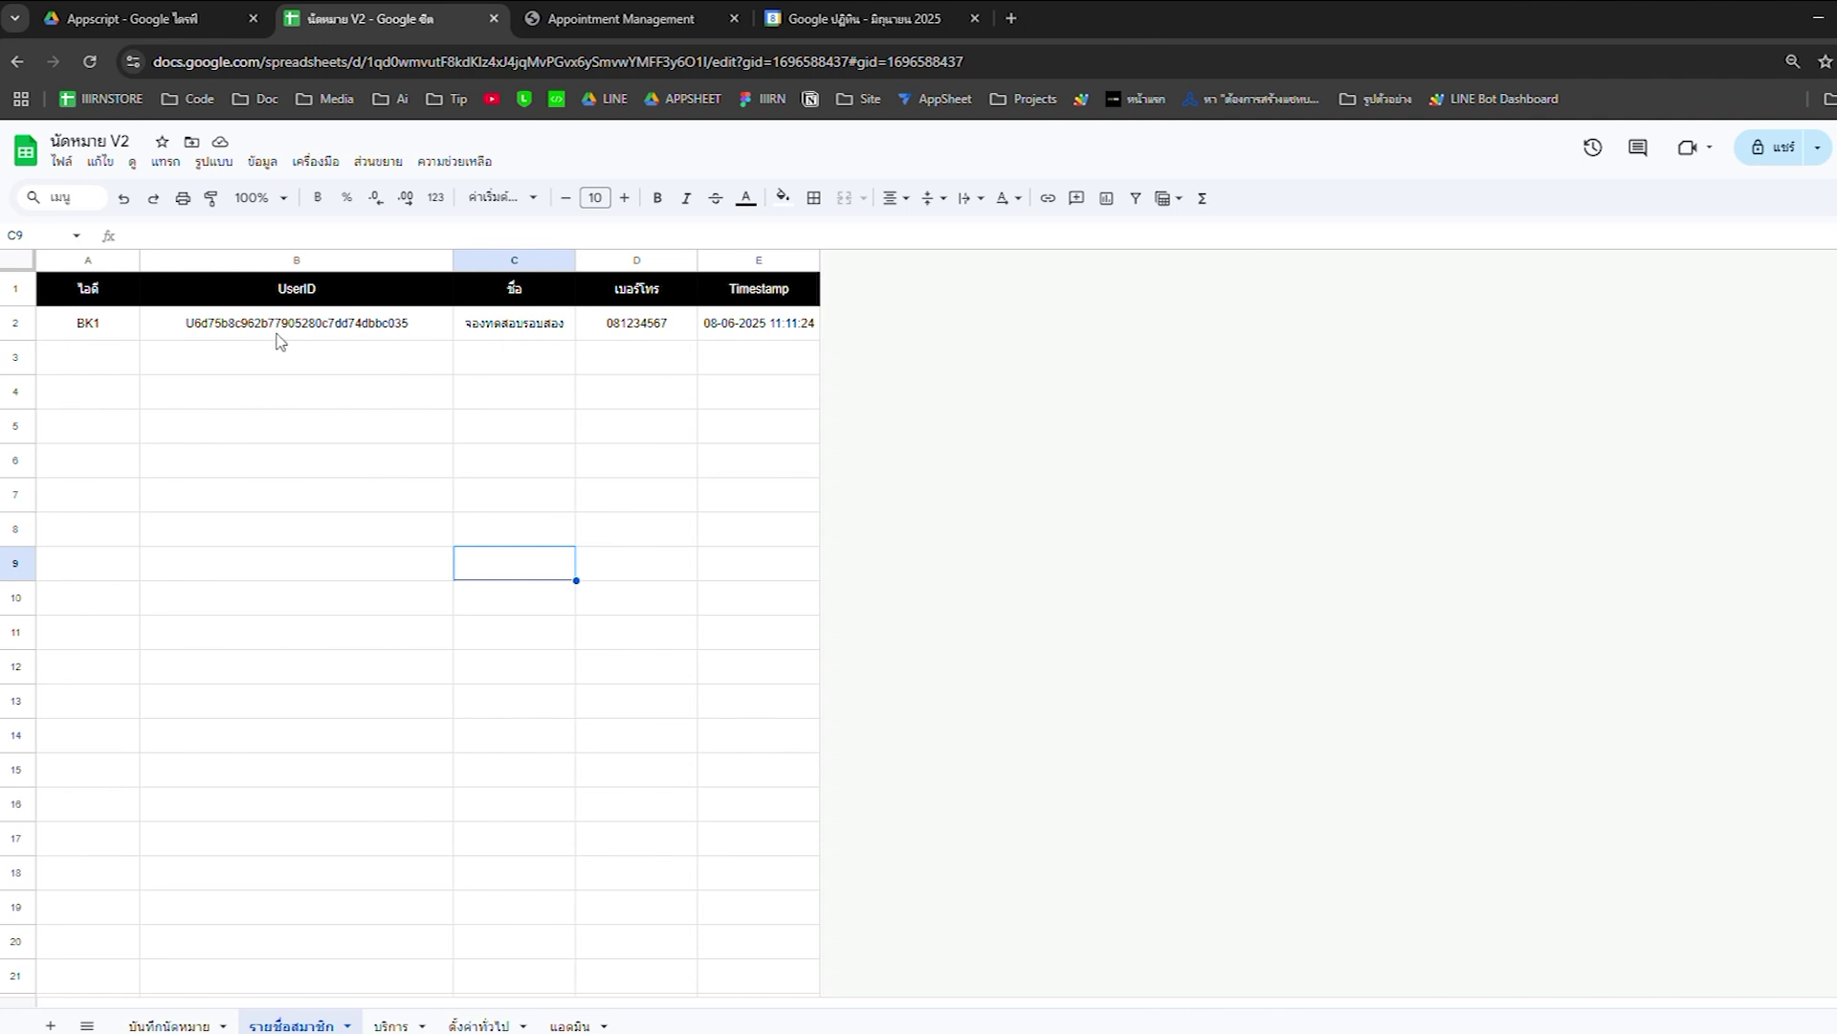
pyautogui.click(493, 330)
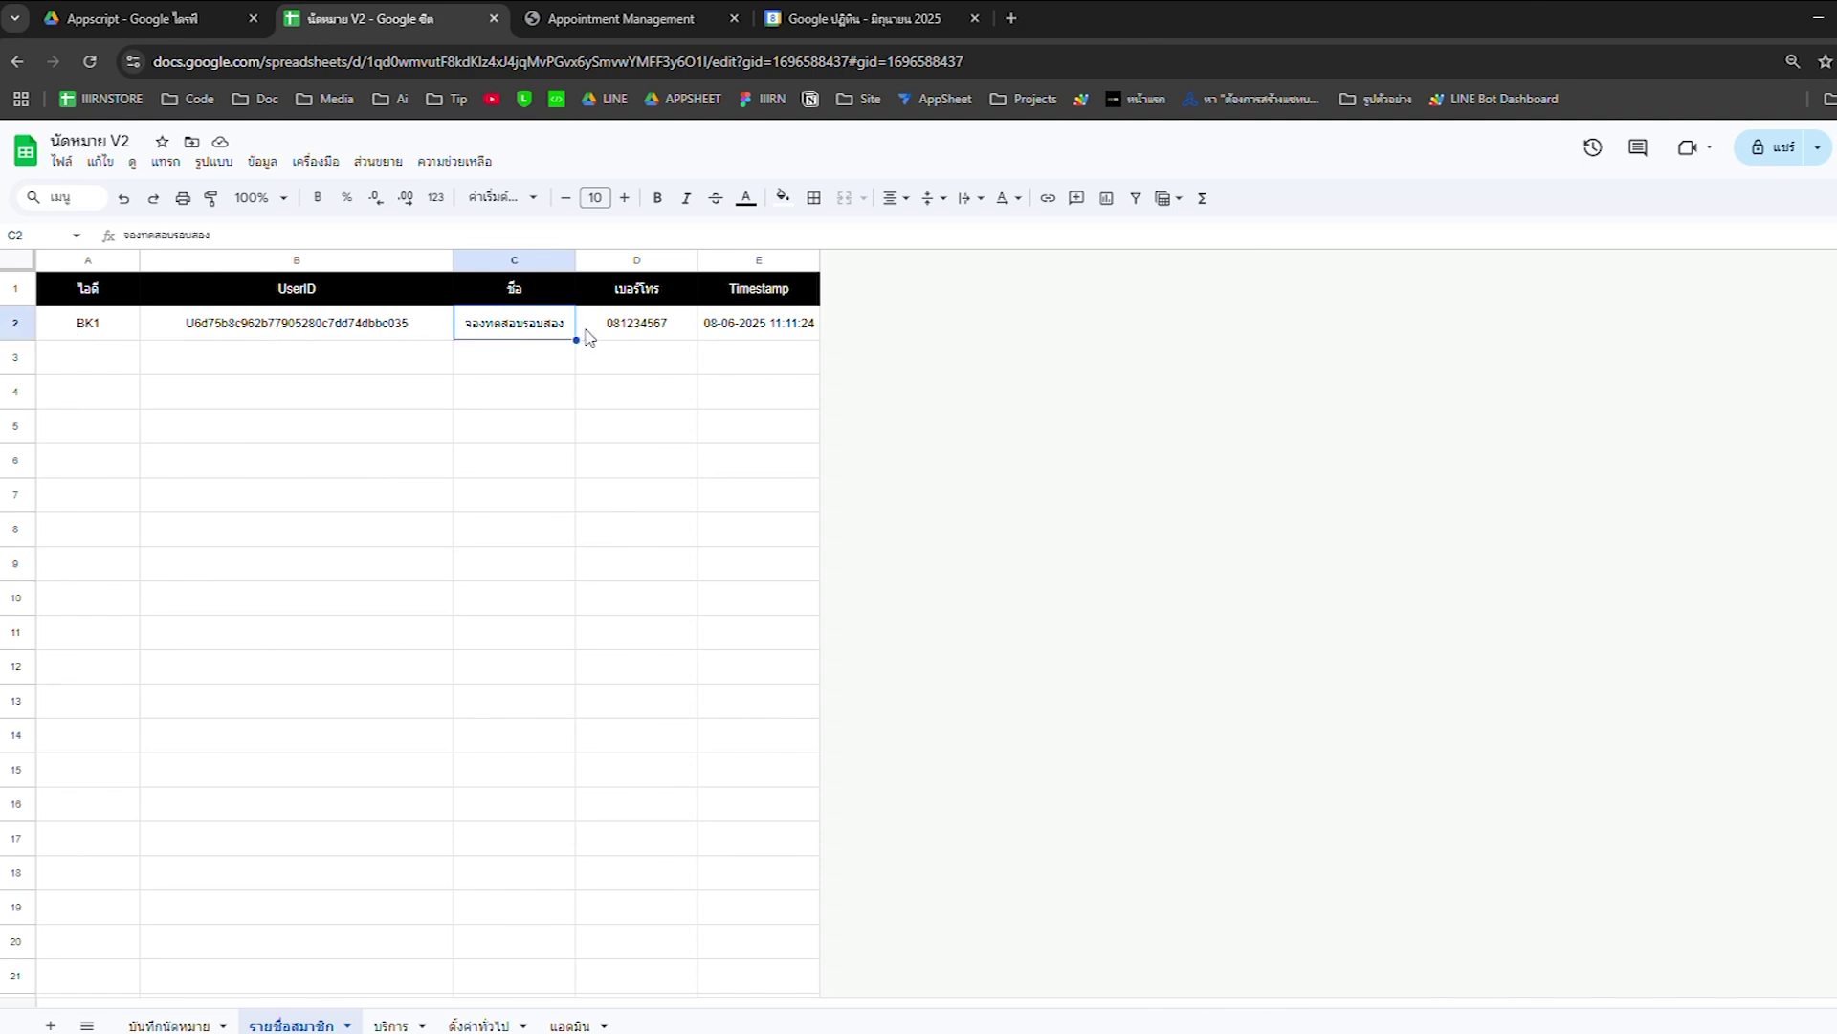
pyautogui.click(391, 330)
pyautogui.click(514, 433)
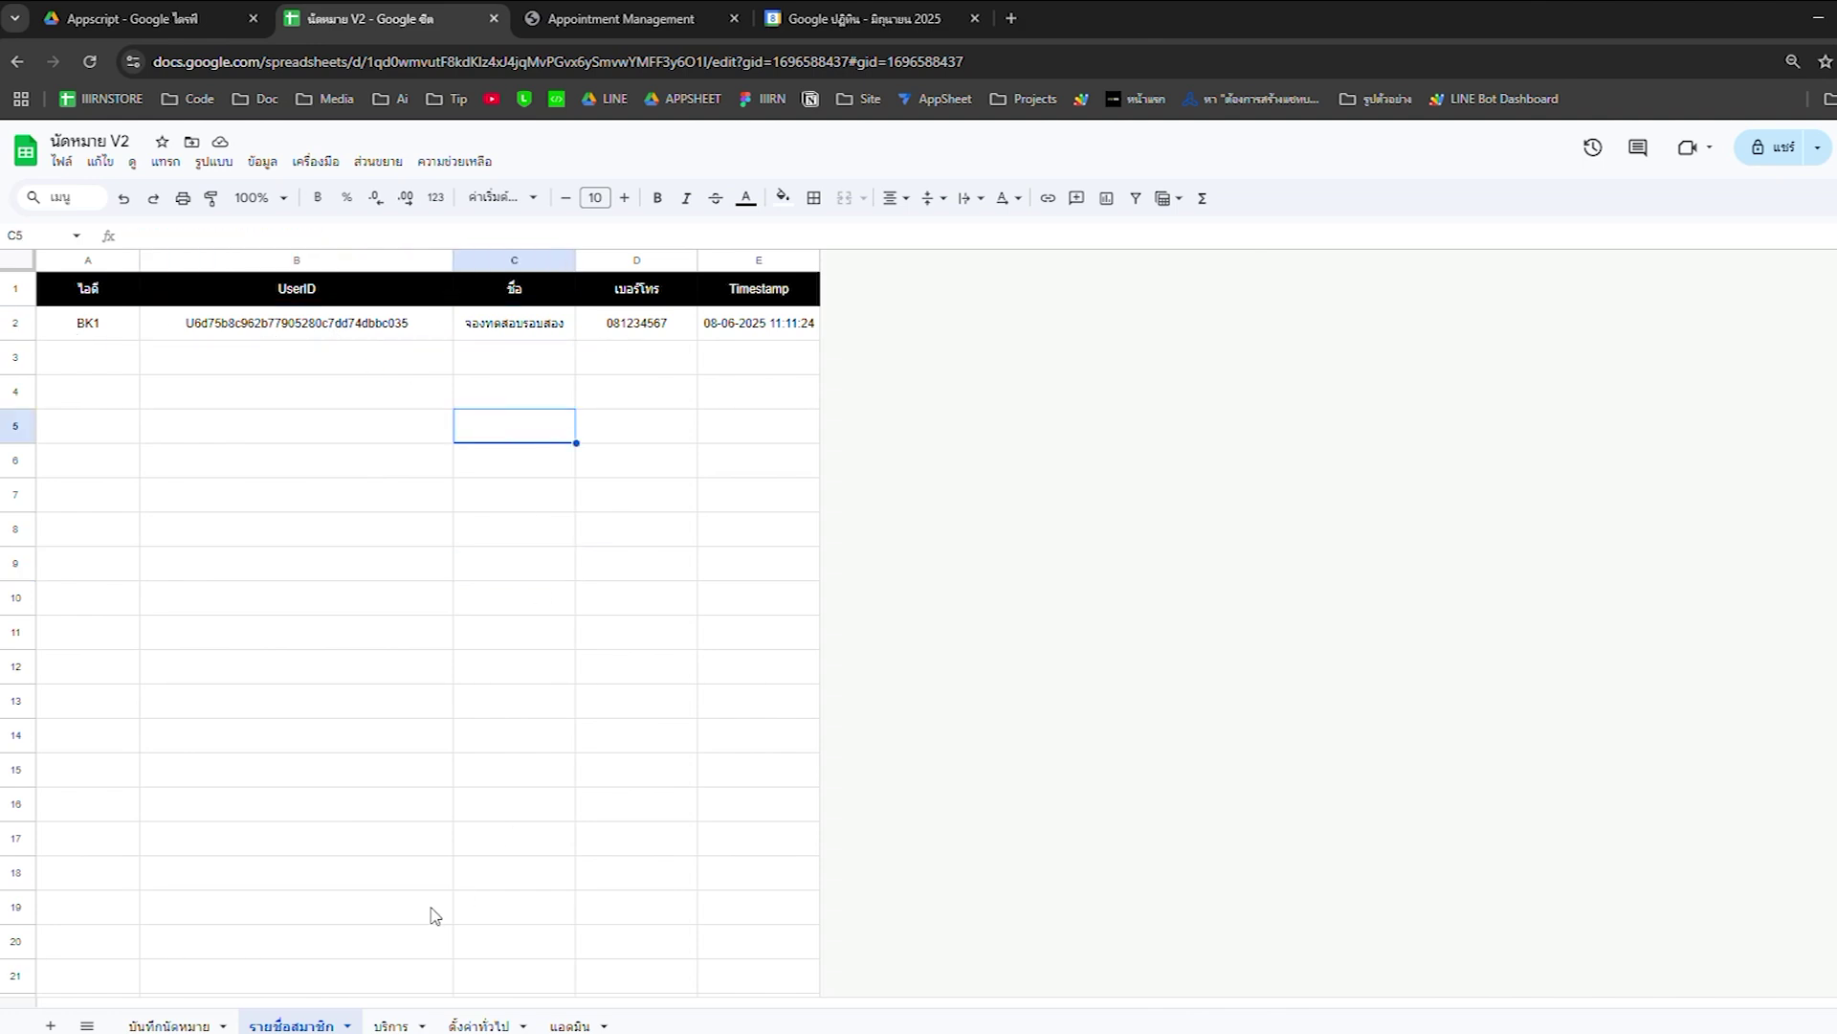
# Revisit the appointment log, then view both June 9 10:30 bookings in Google Calendar
pyautogui.click(172, 1025)
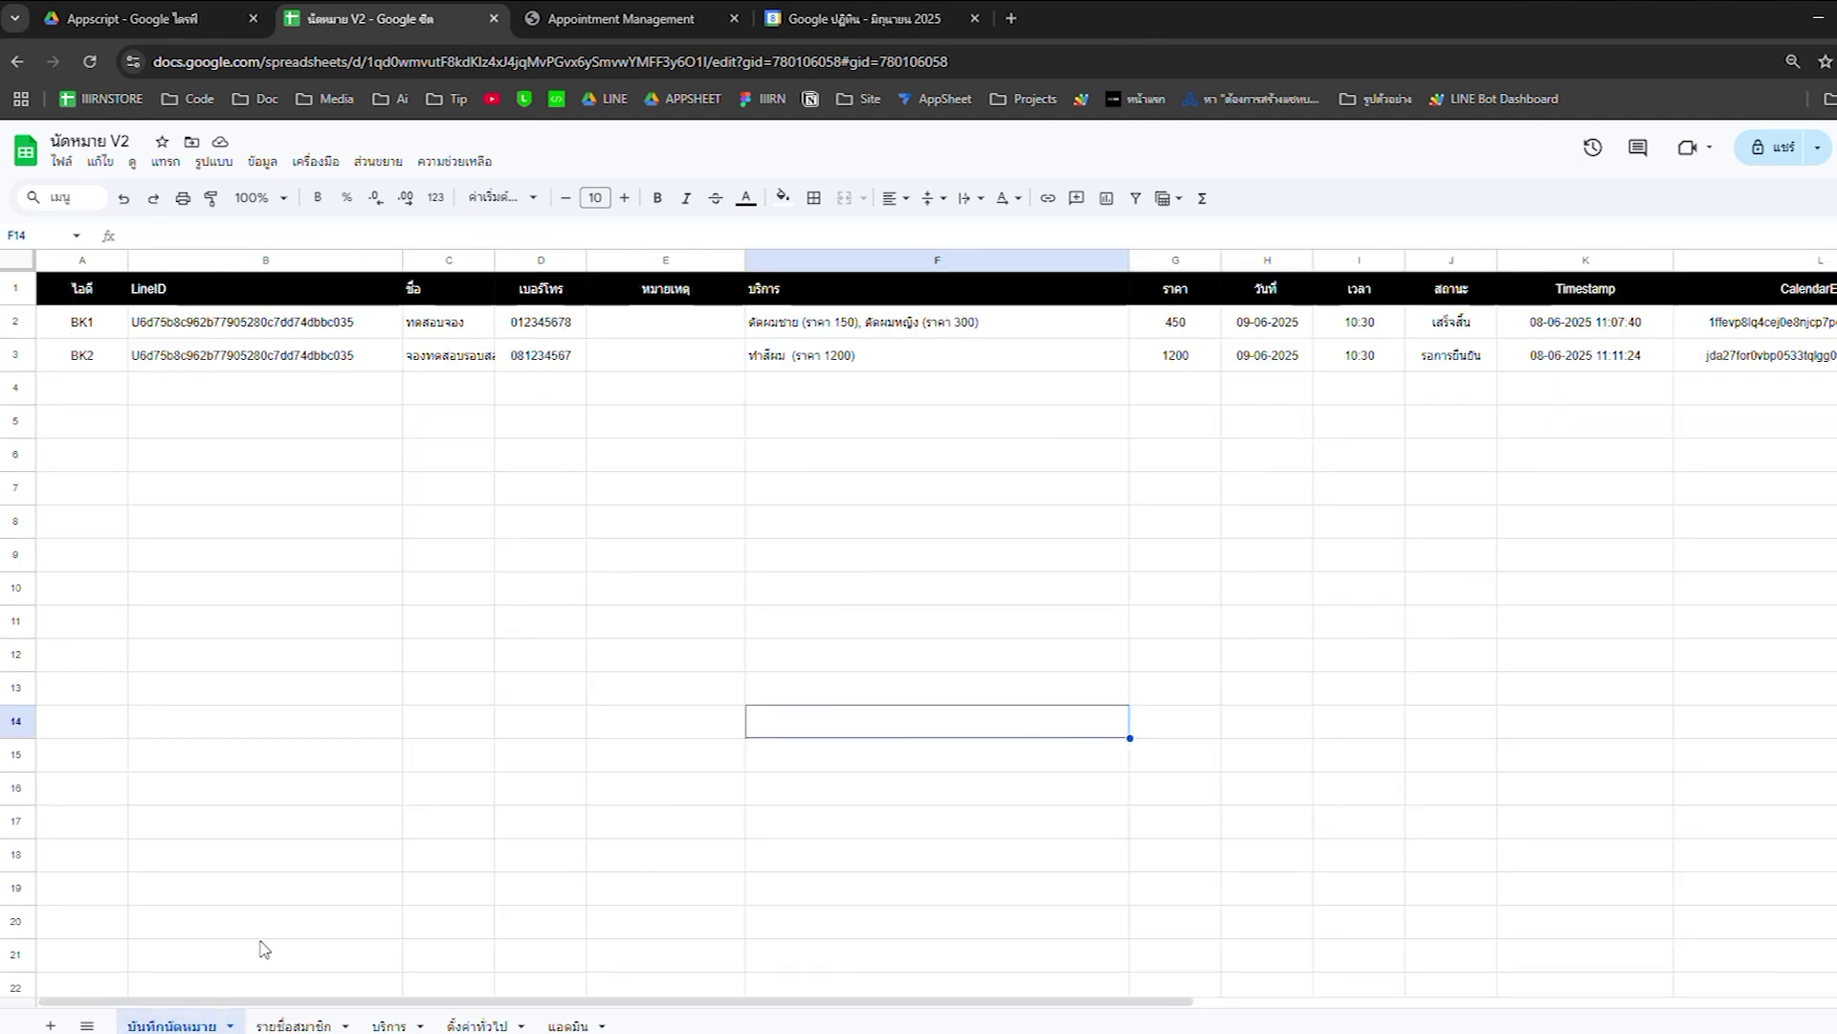
pyautogui.click(585, 32)
pyautogui.click(773, 15)
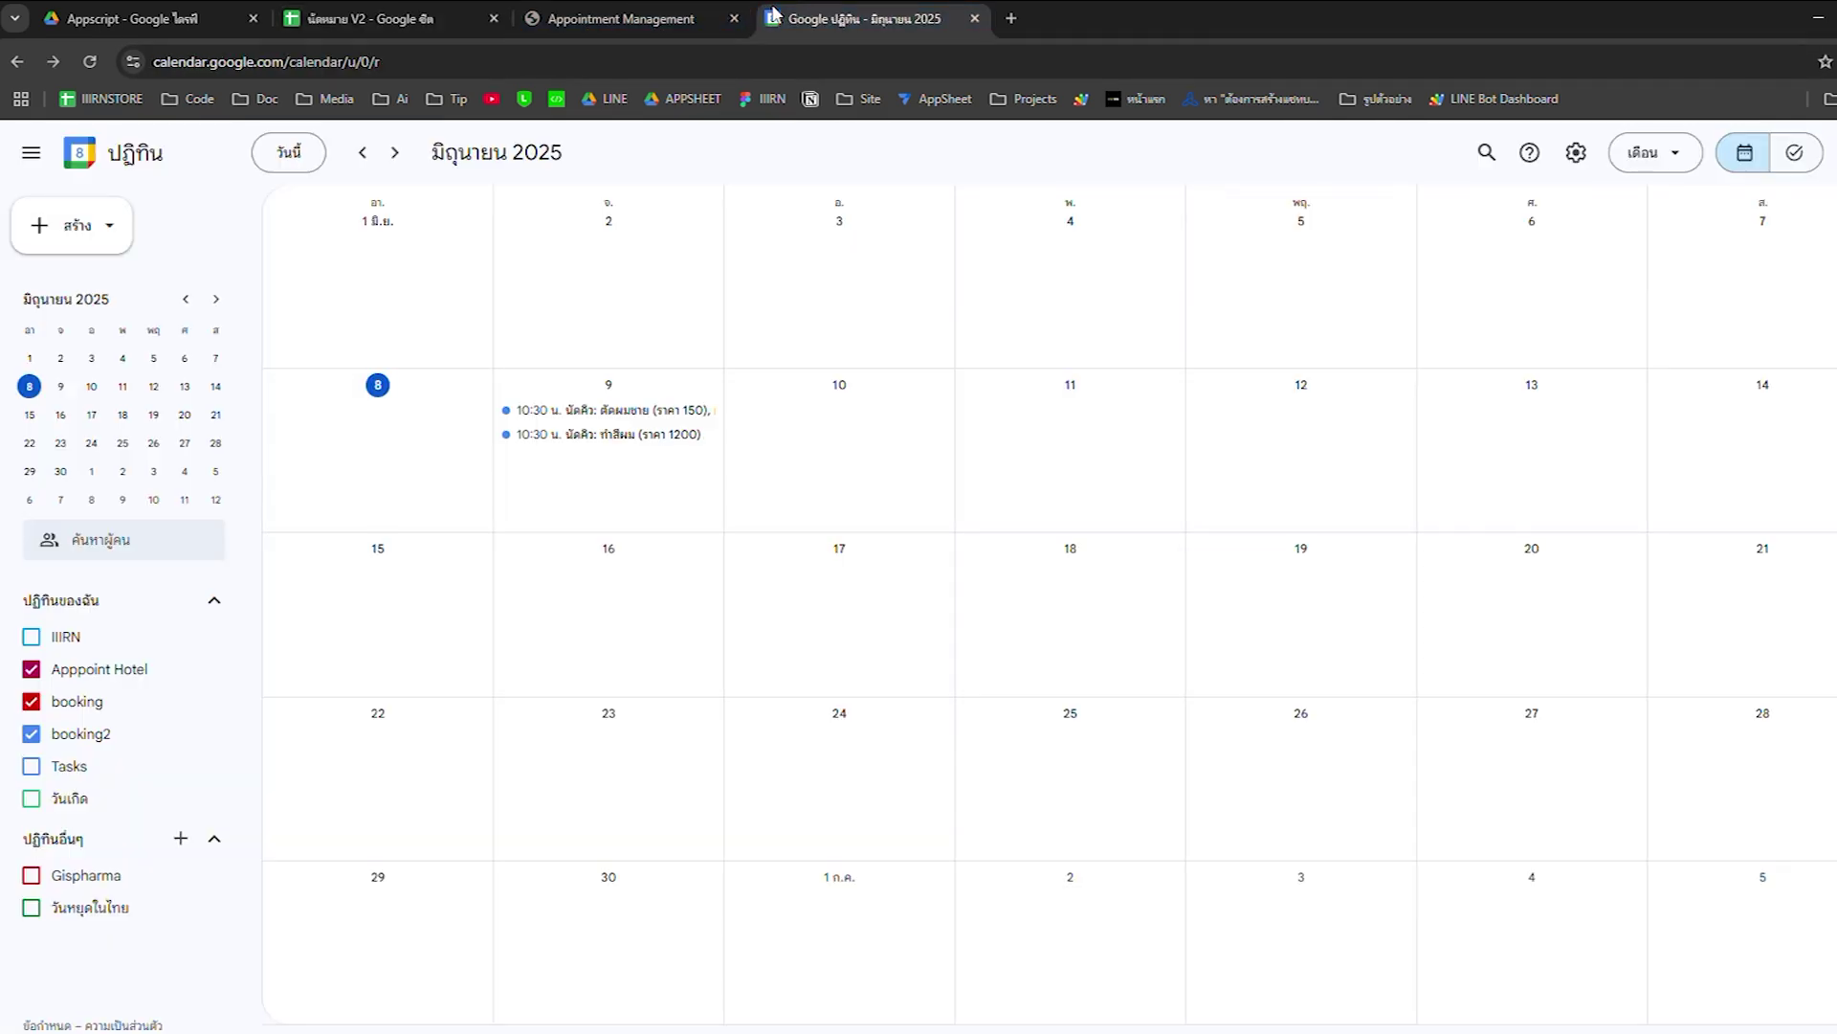
# Reload the BookingApp appointments board and compare its list and card views
pyautogui.click(582, 19)
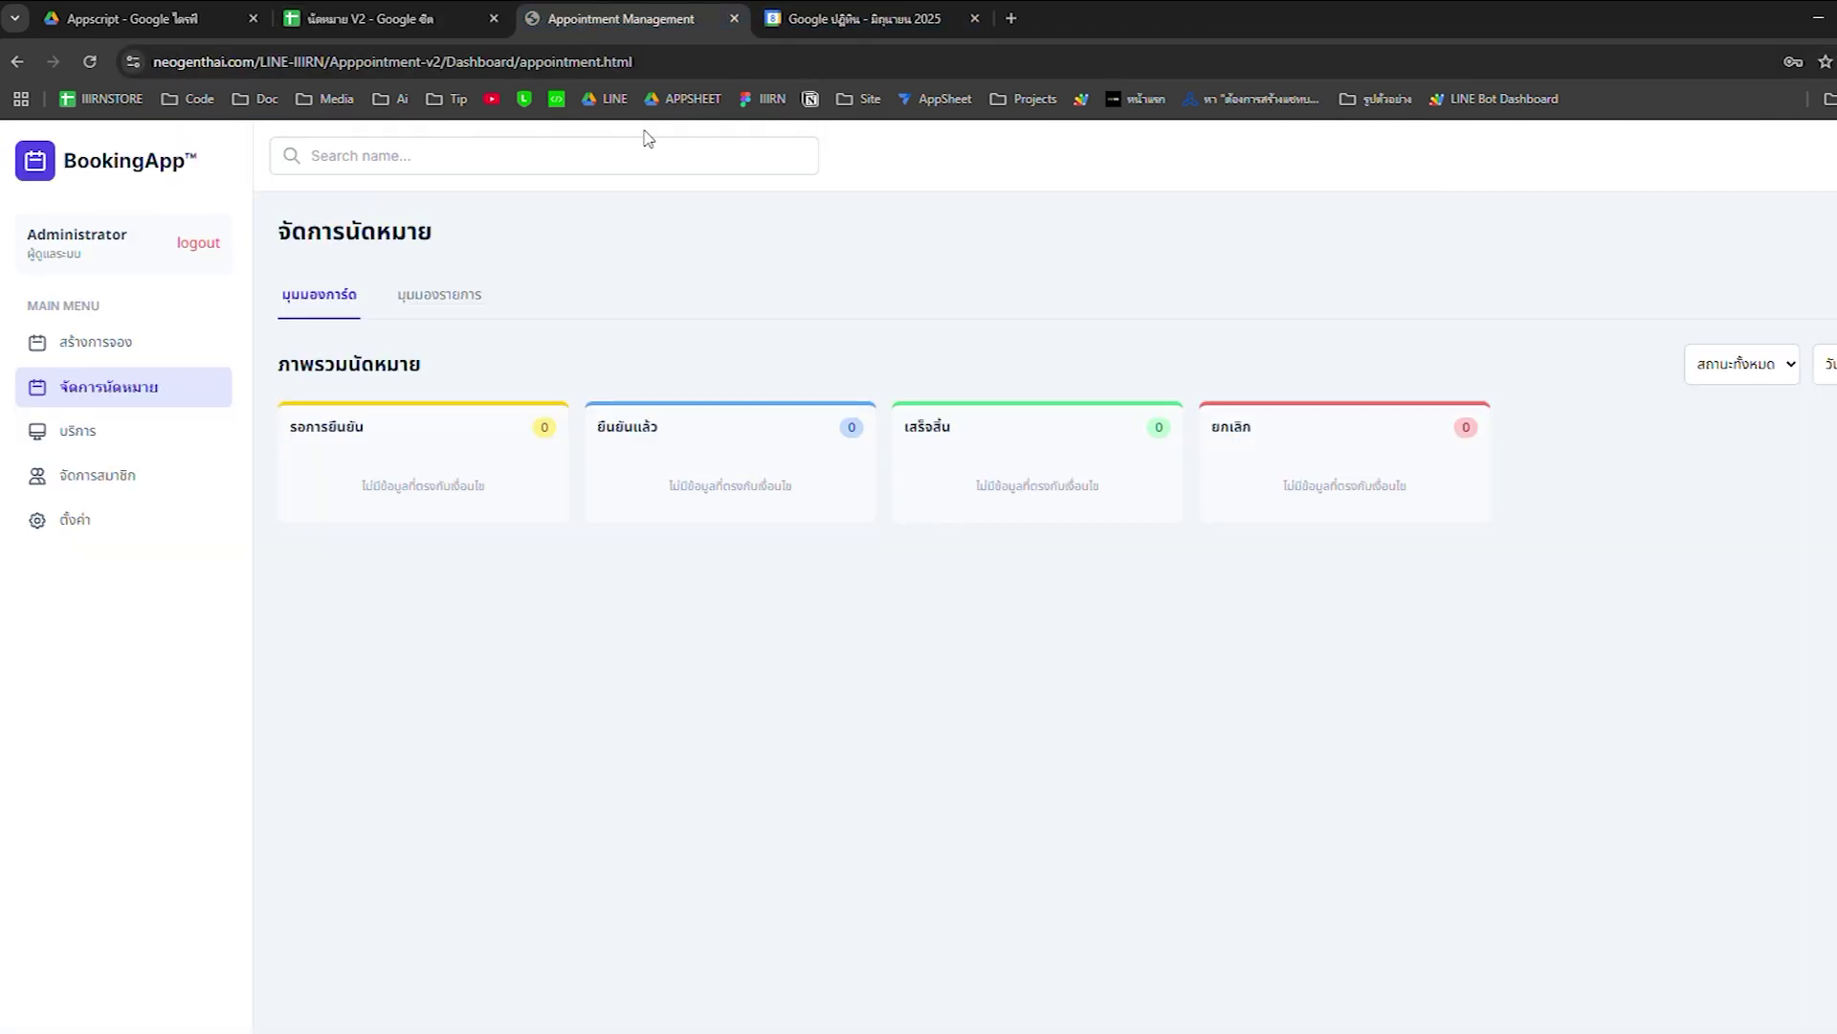
pyautogui.click(129, 393)
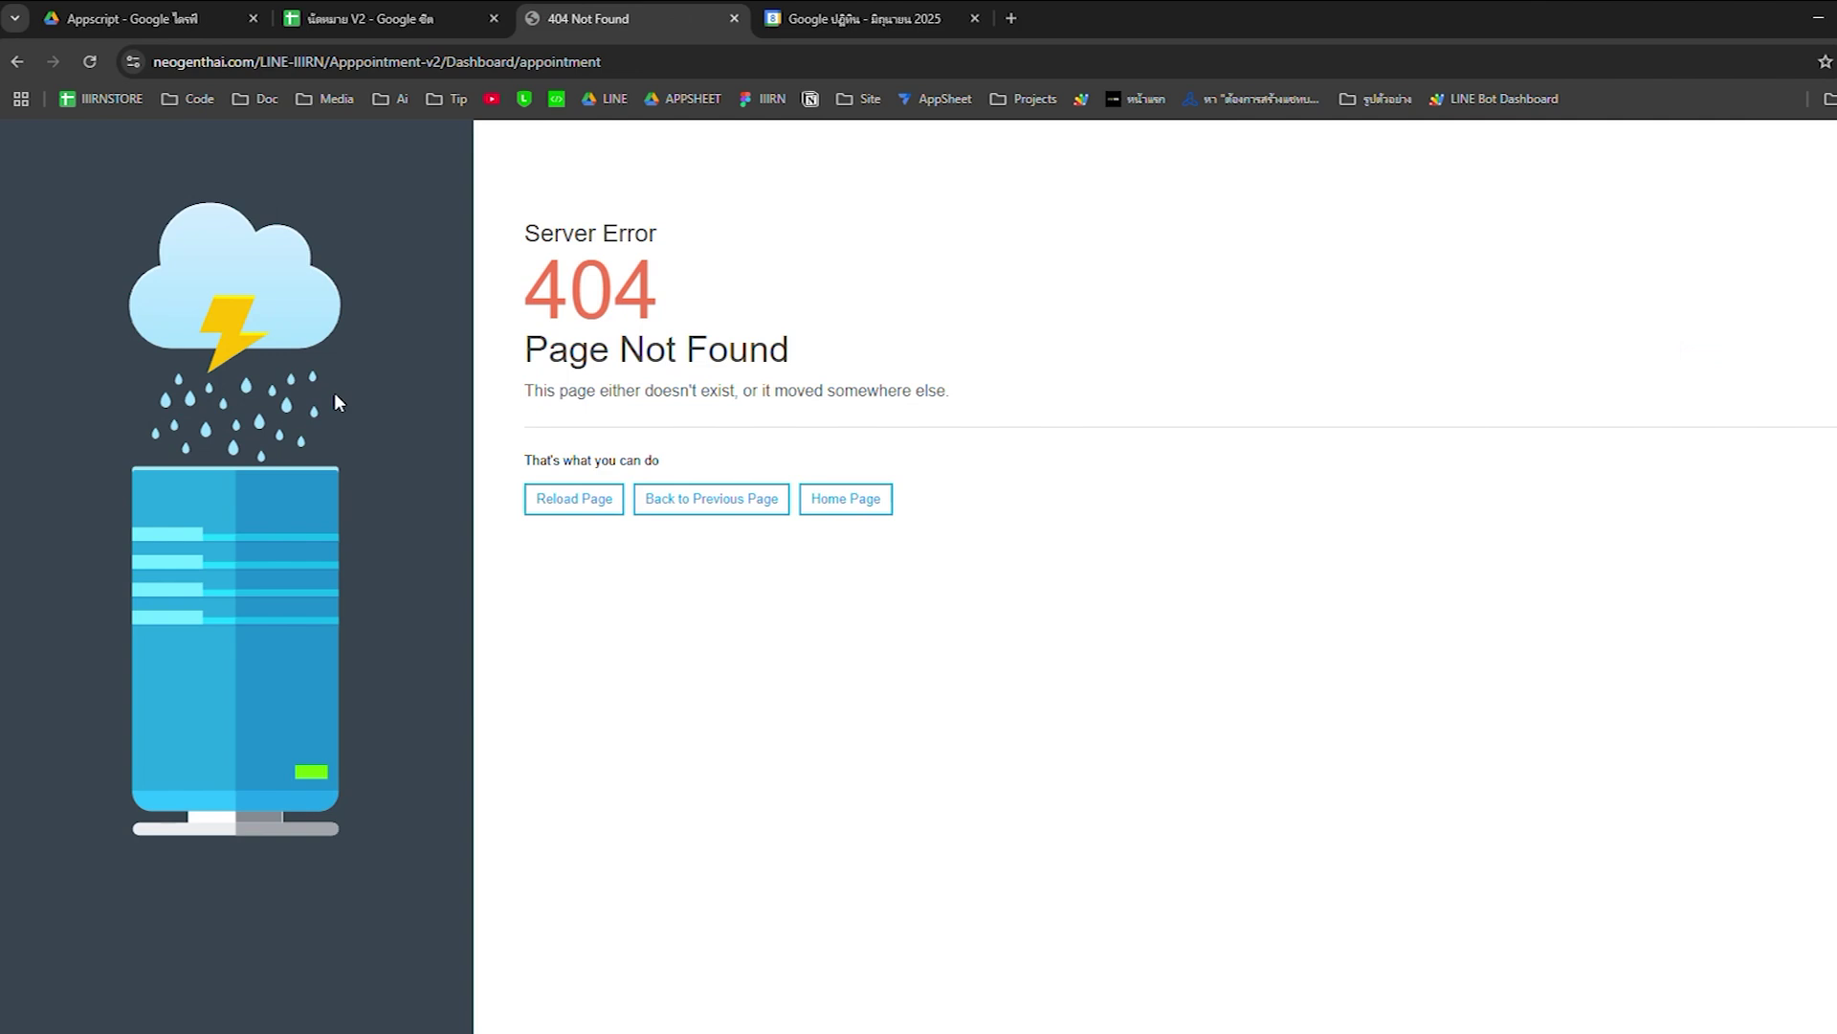
pyautogui.click(17, 61)
pyautogui.click(90, 63)
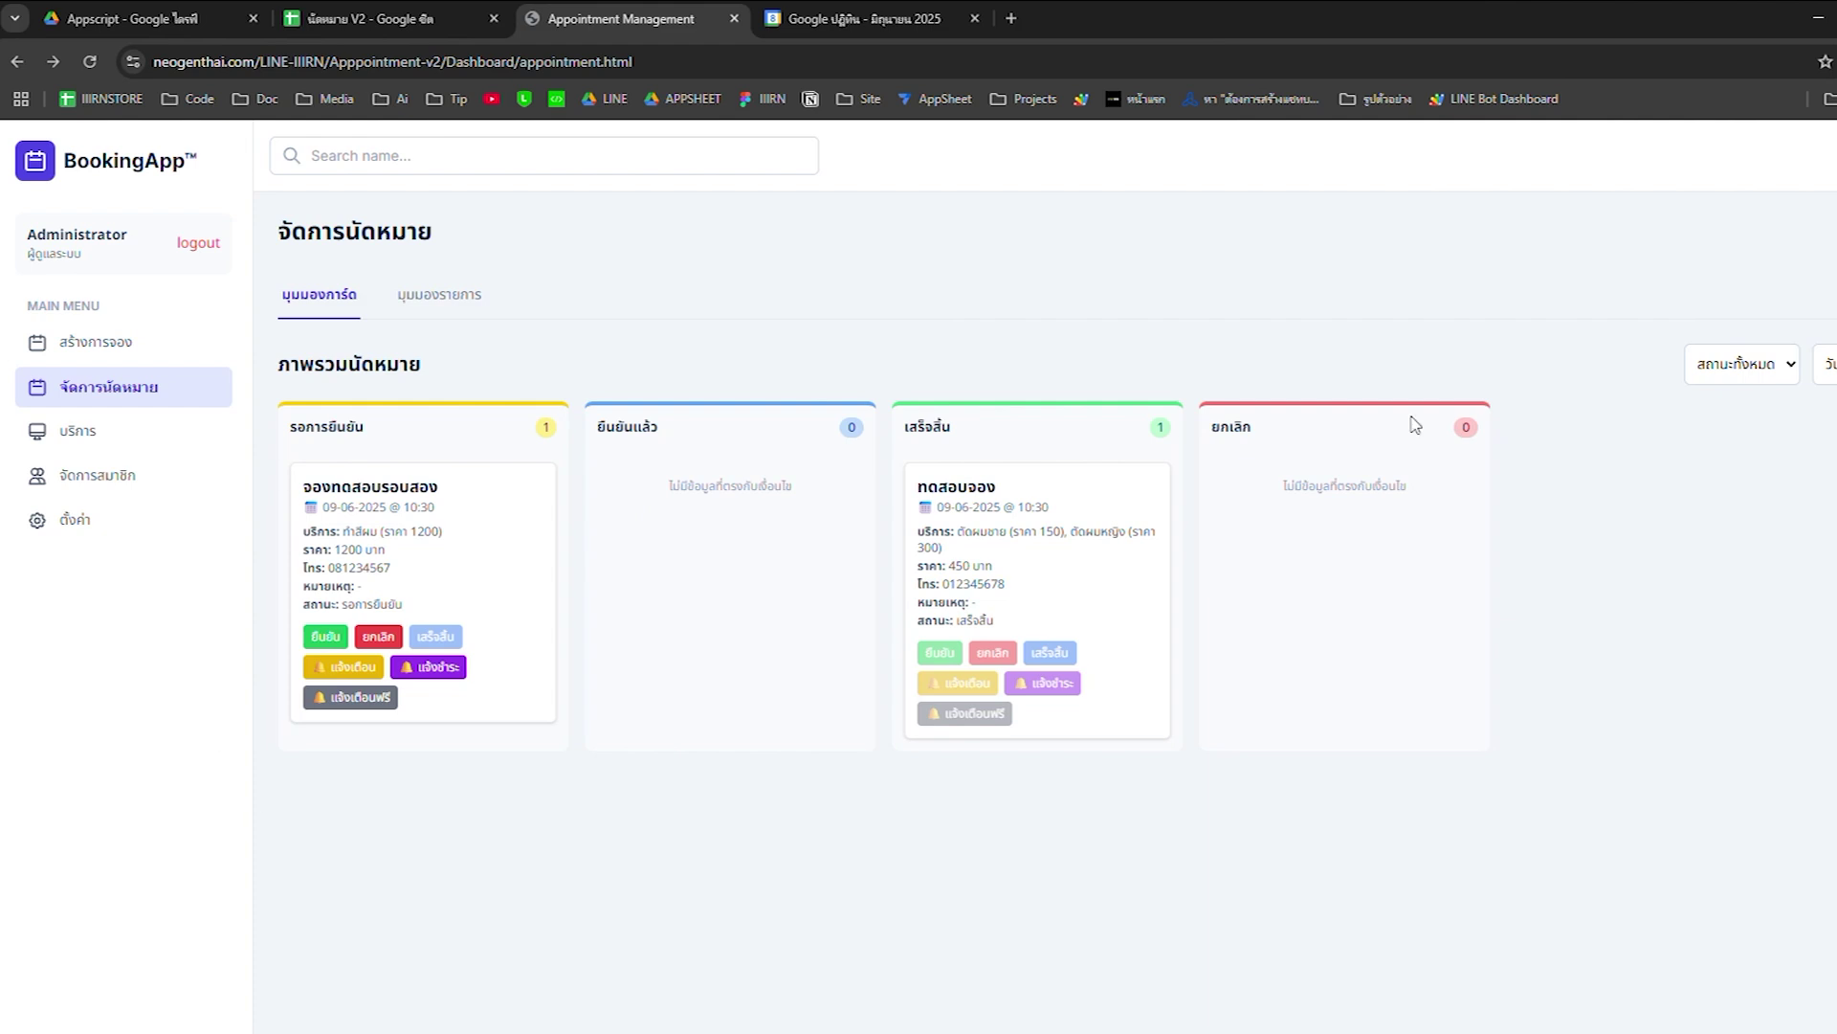
pyautogui.moveTo(940, 492); pyautogui.dragTo(1123, 599)
pyautogui.click(1063, 641)
pyautogui.click(435, 301)
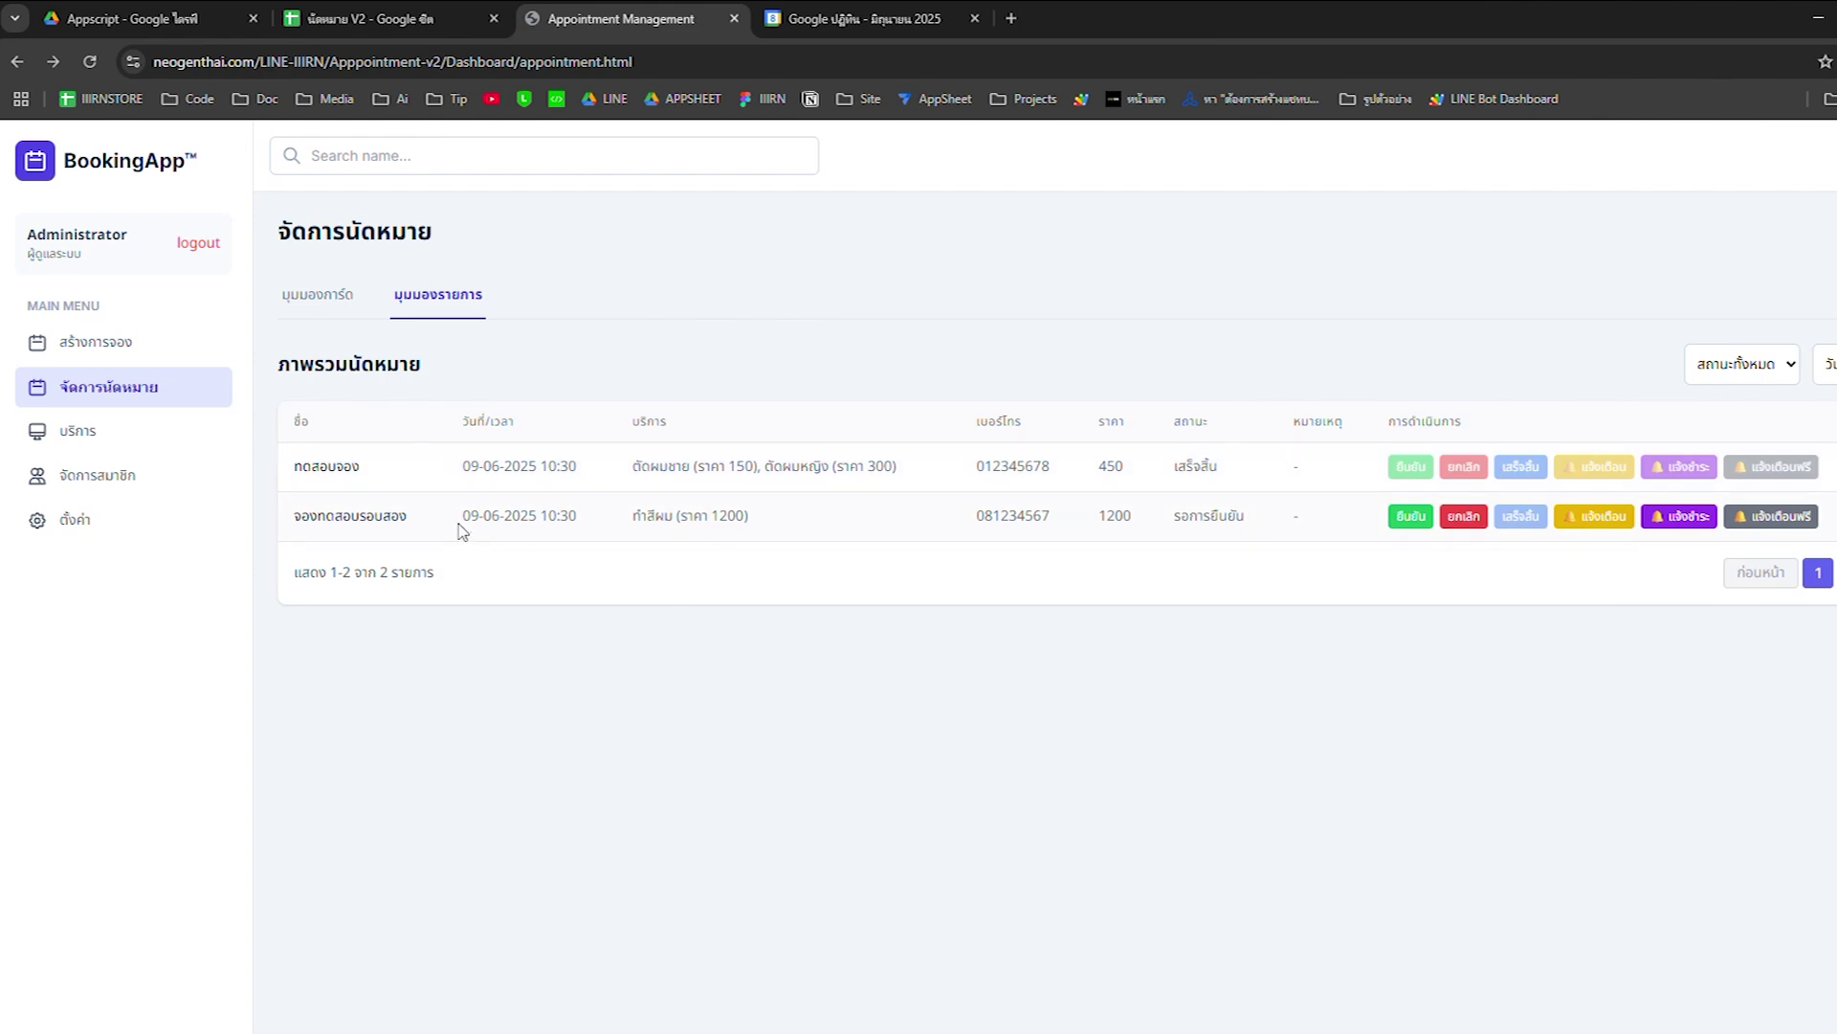
pyautogui.moveTo(459, 526); pyautogui.dragTo(771, 523)
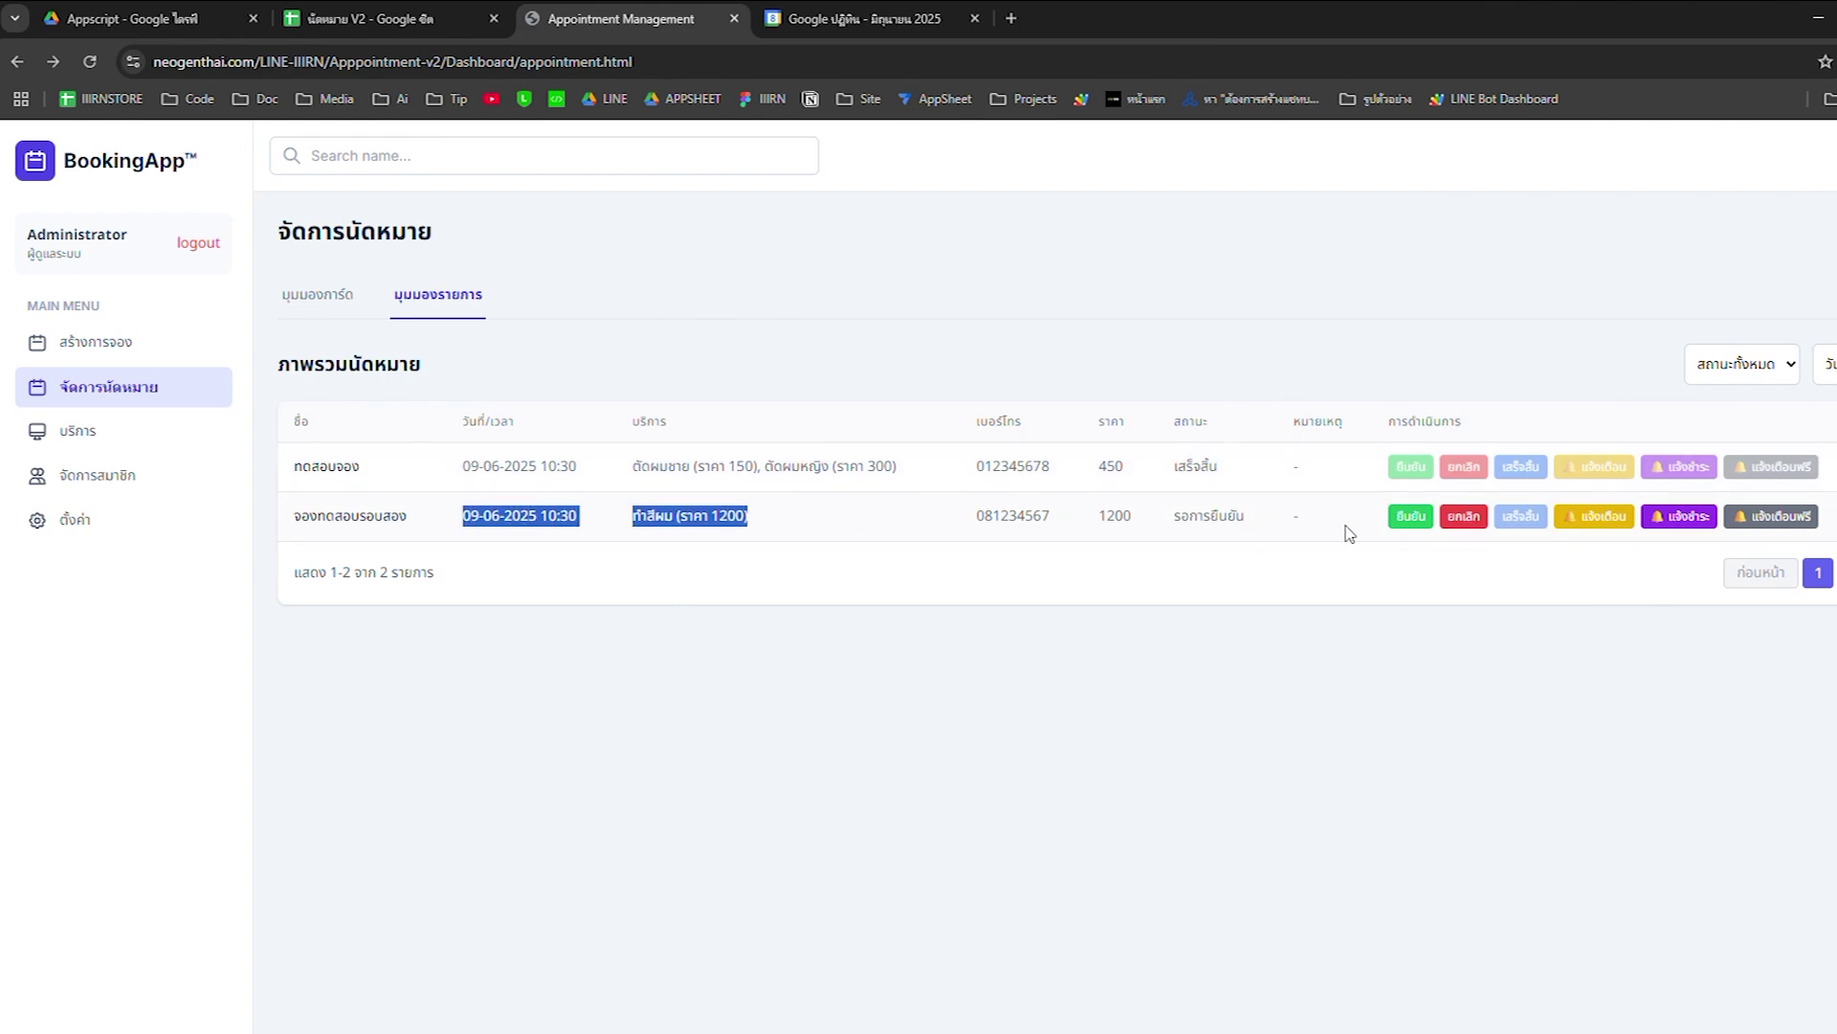
pyautogui.click(356, 303)
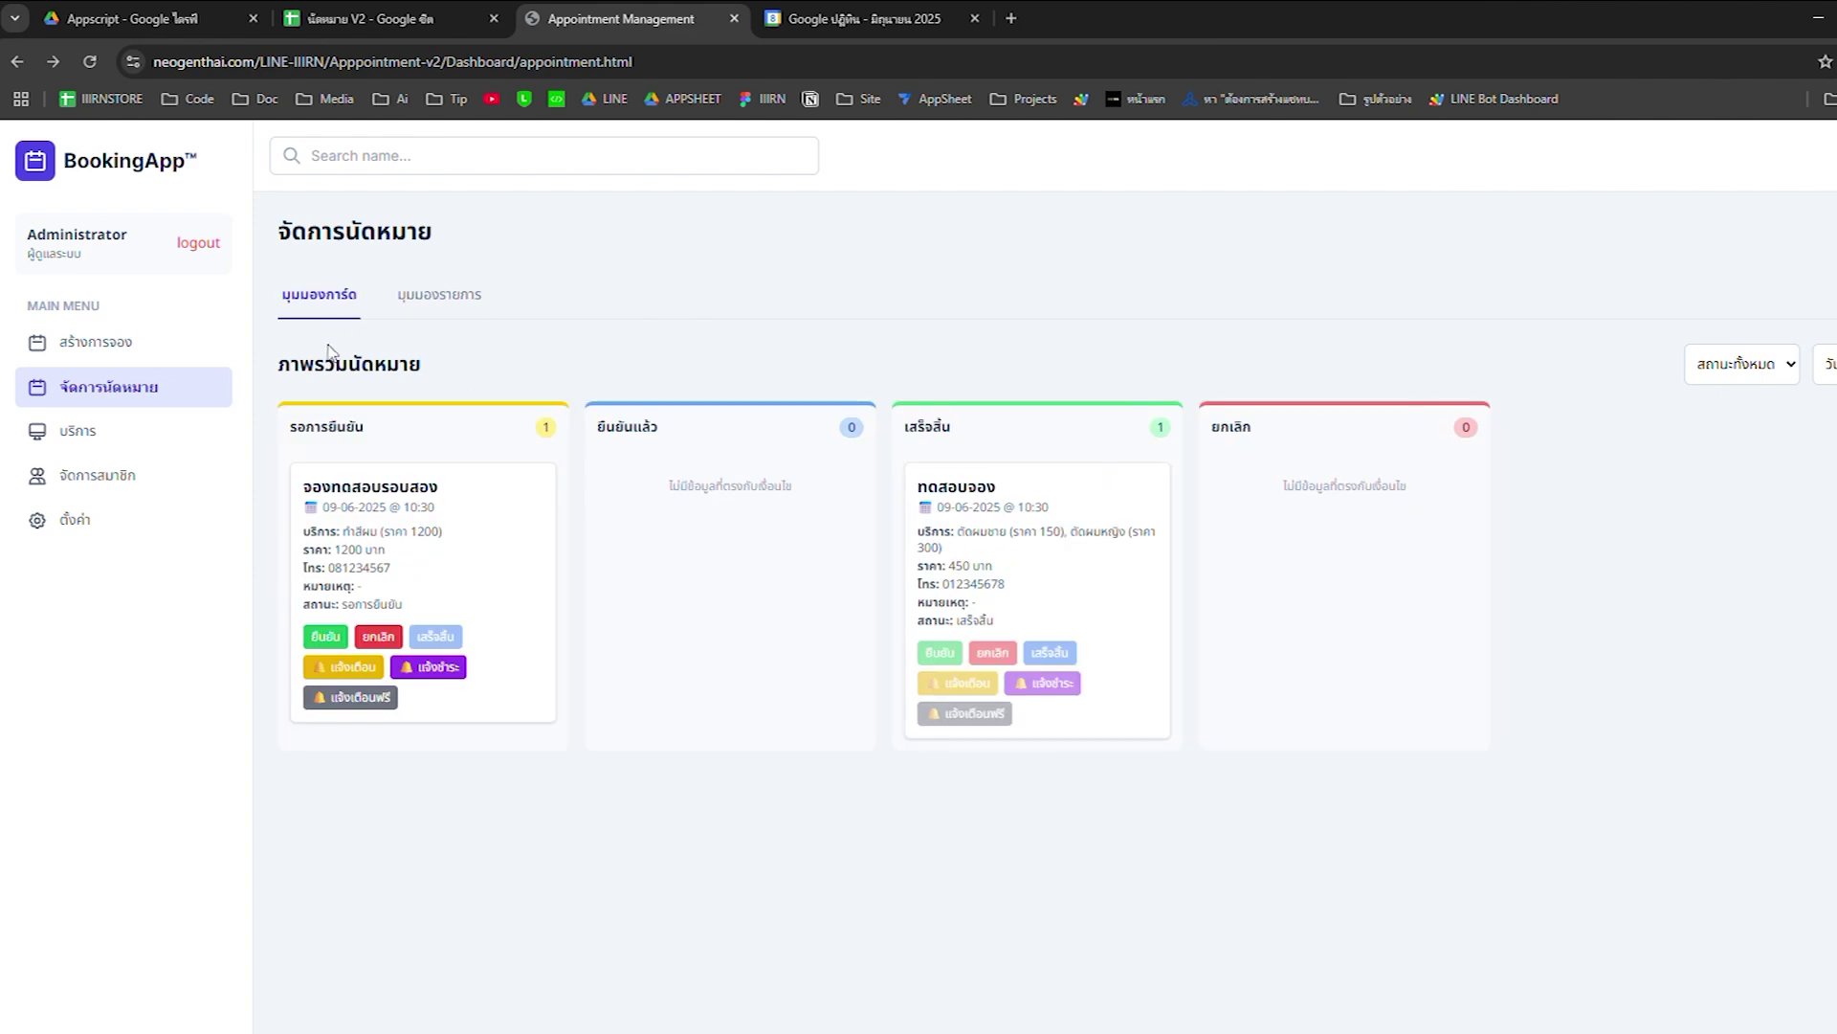
# Test the reminder, payment notice and free notification prompts, cancelling each one
pyautogui.click(350, 668)
pyautogui.click(933, 609)
pyautogui.click(446, 670)
pyautogui.click(927, 617)
pyautogui.click(373, 696)
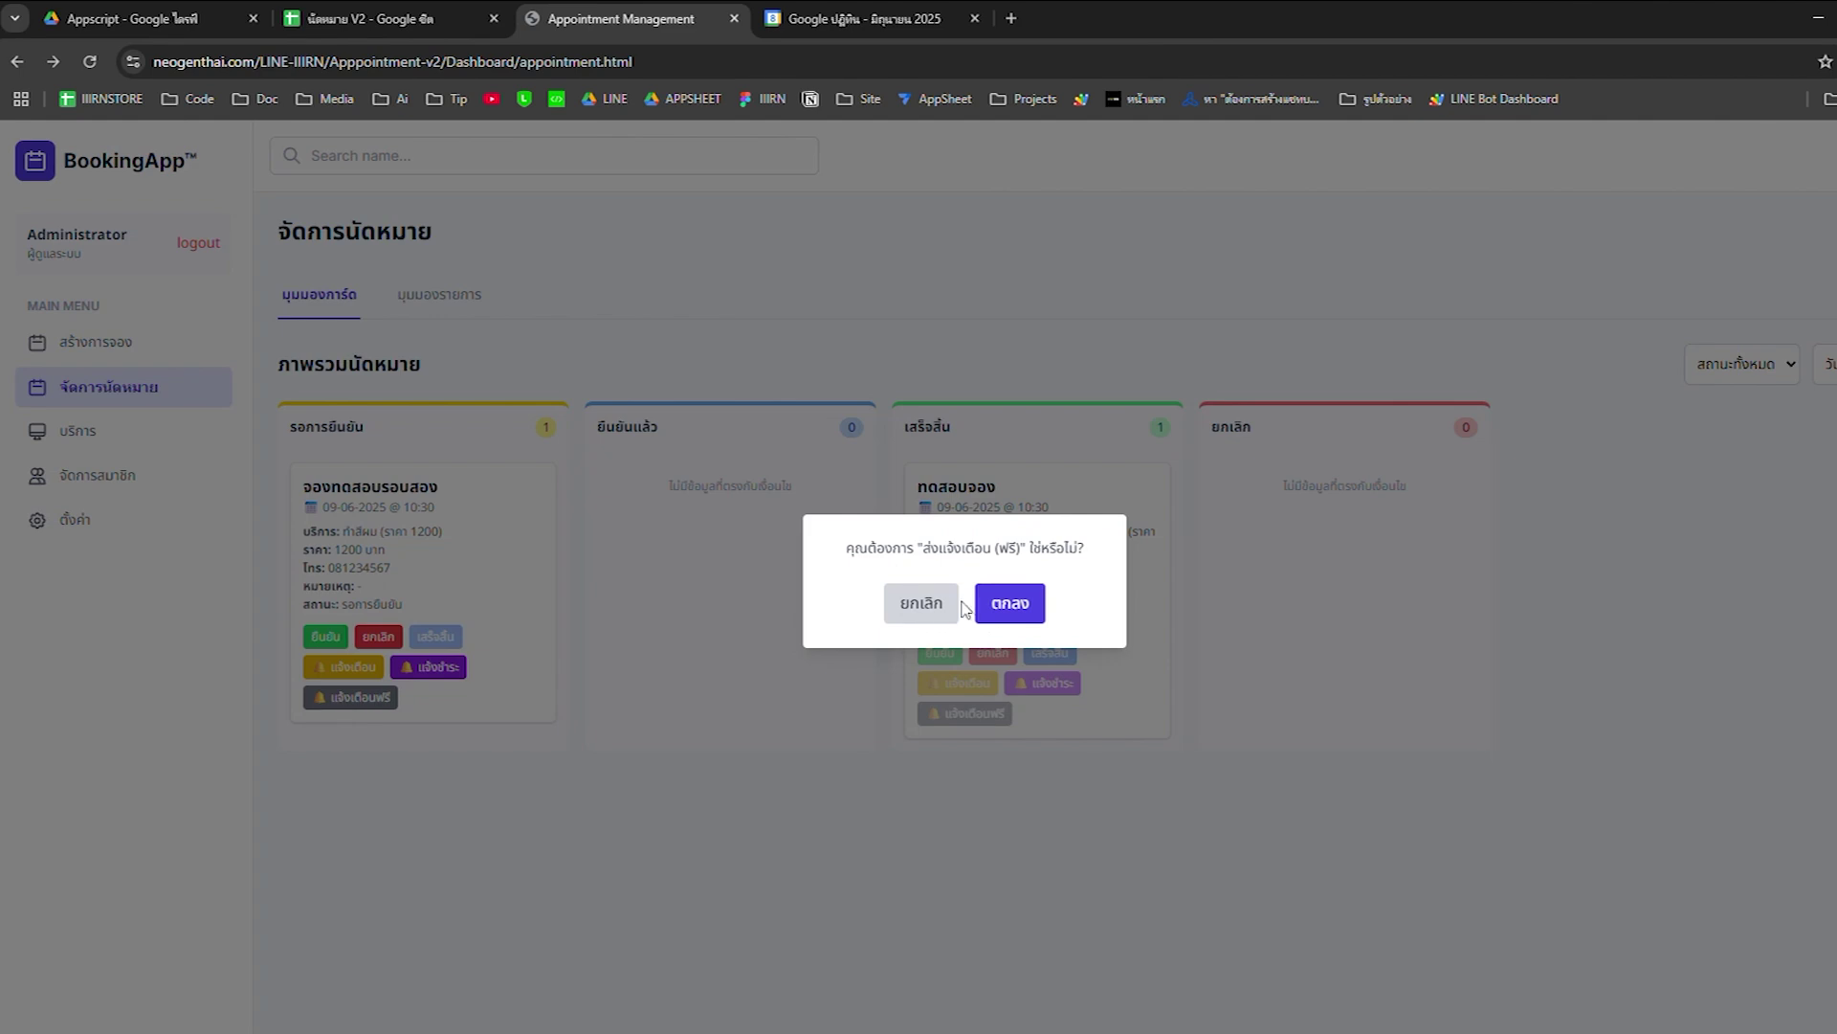
pyautogui.click(950, 605)
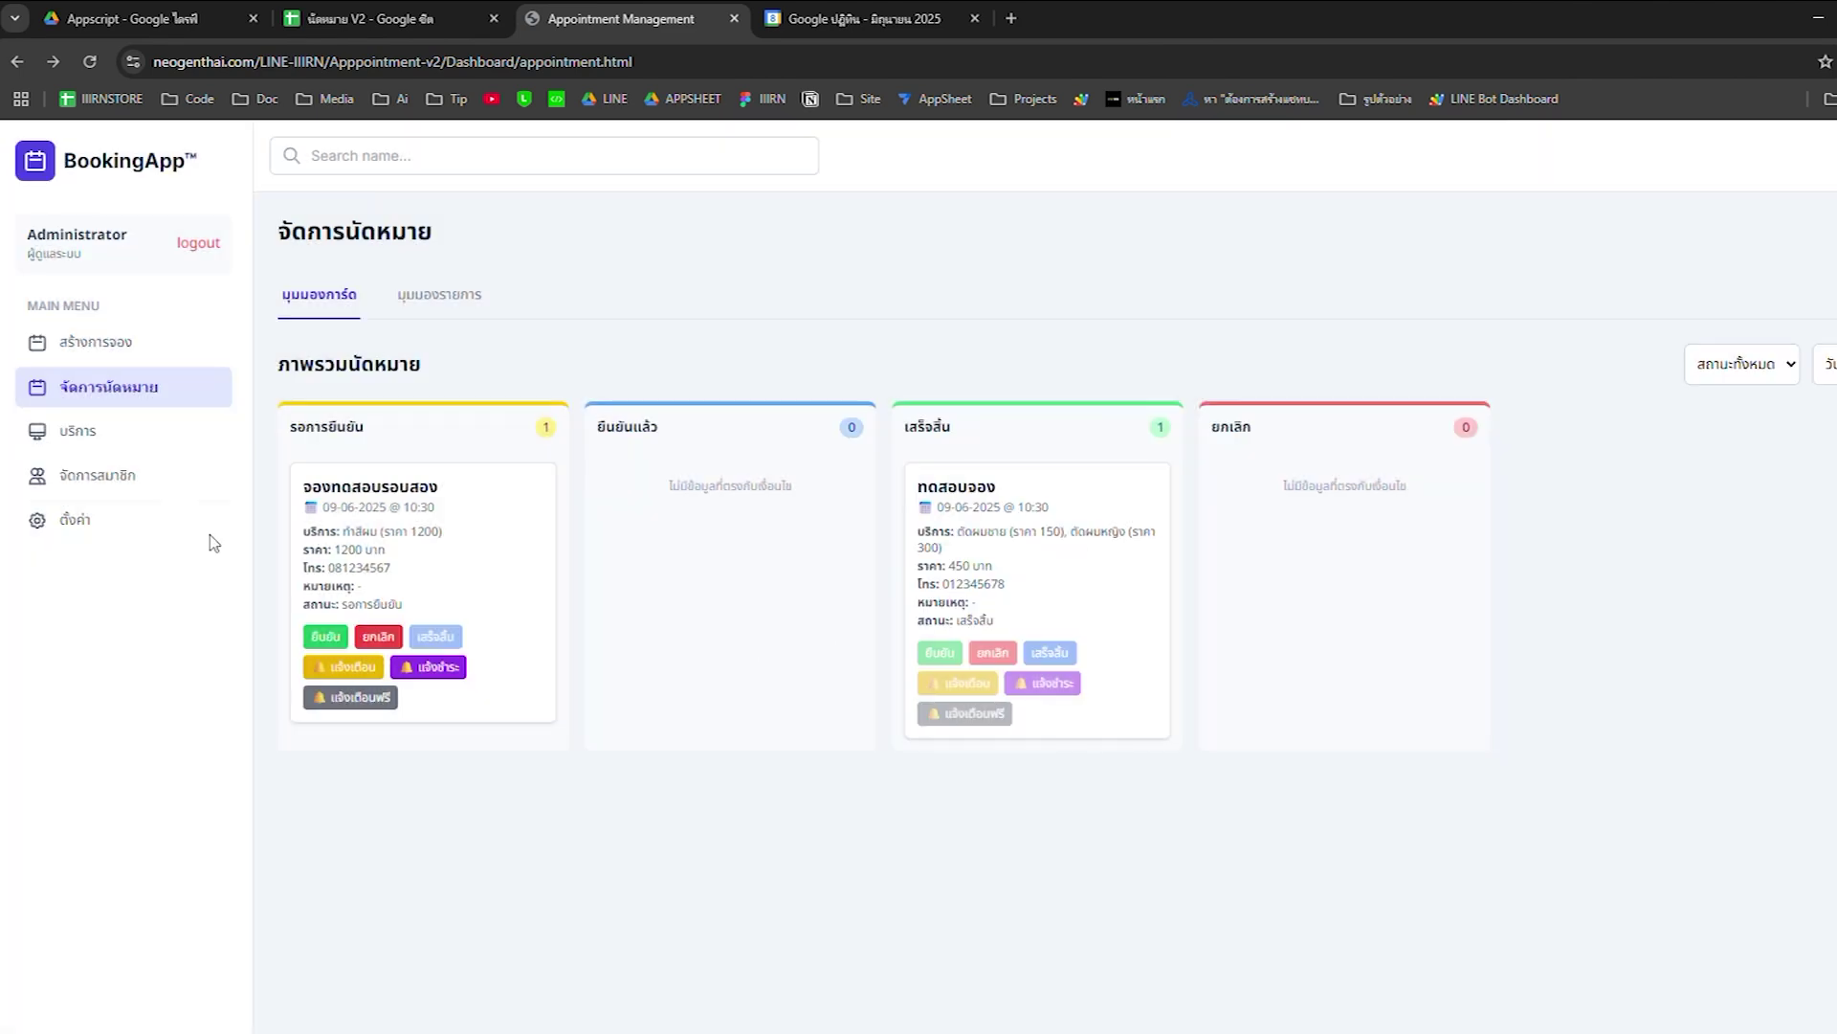
# Confirm the pending booking จองทดสอบรอบสอง so it moves to the confirmed column
pyautogui.click(325, 636)
pyautogui.click(1012, 603)
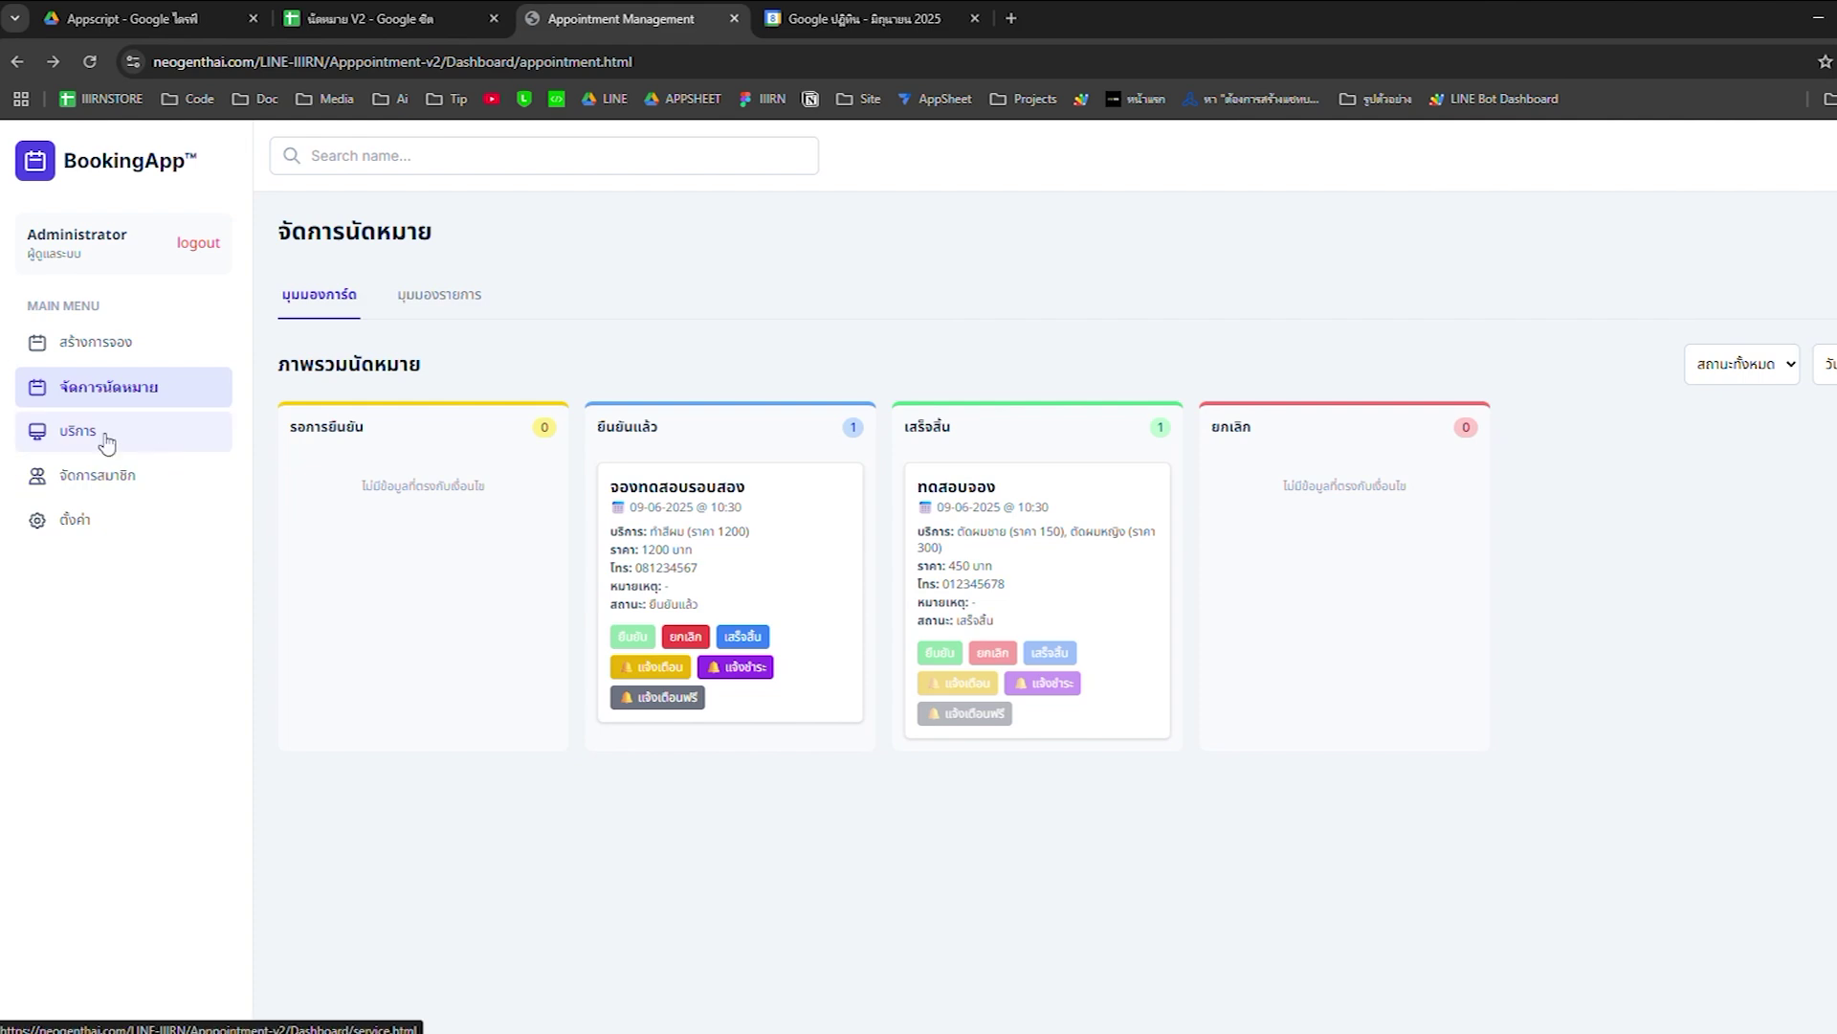
pyautogui.click(85, 346)
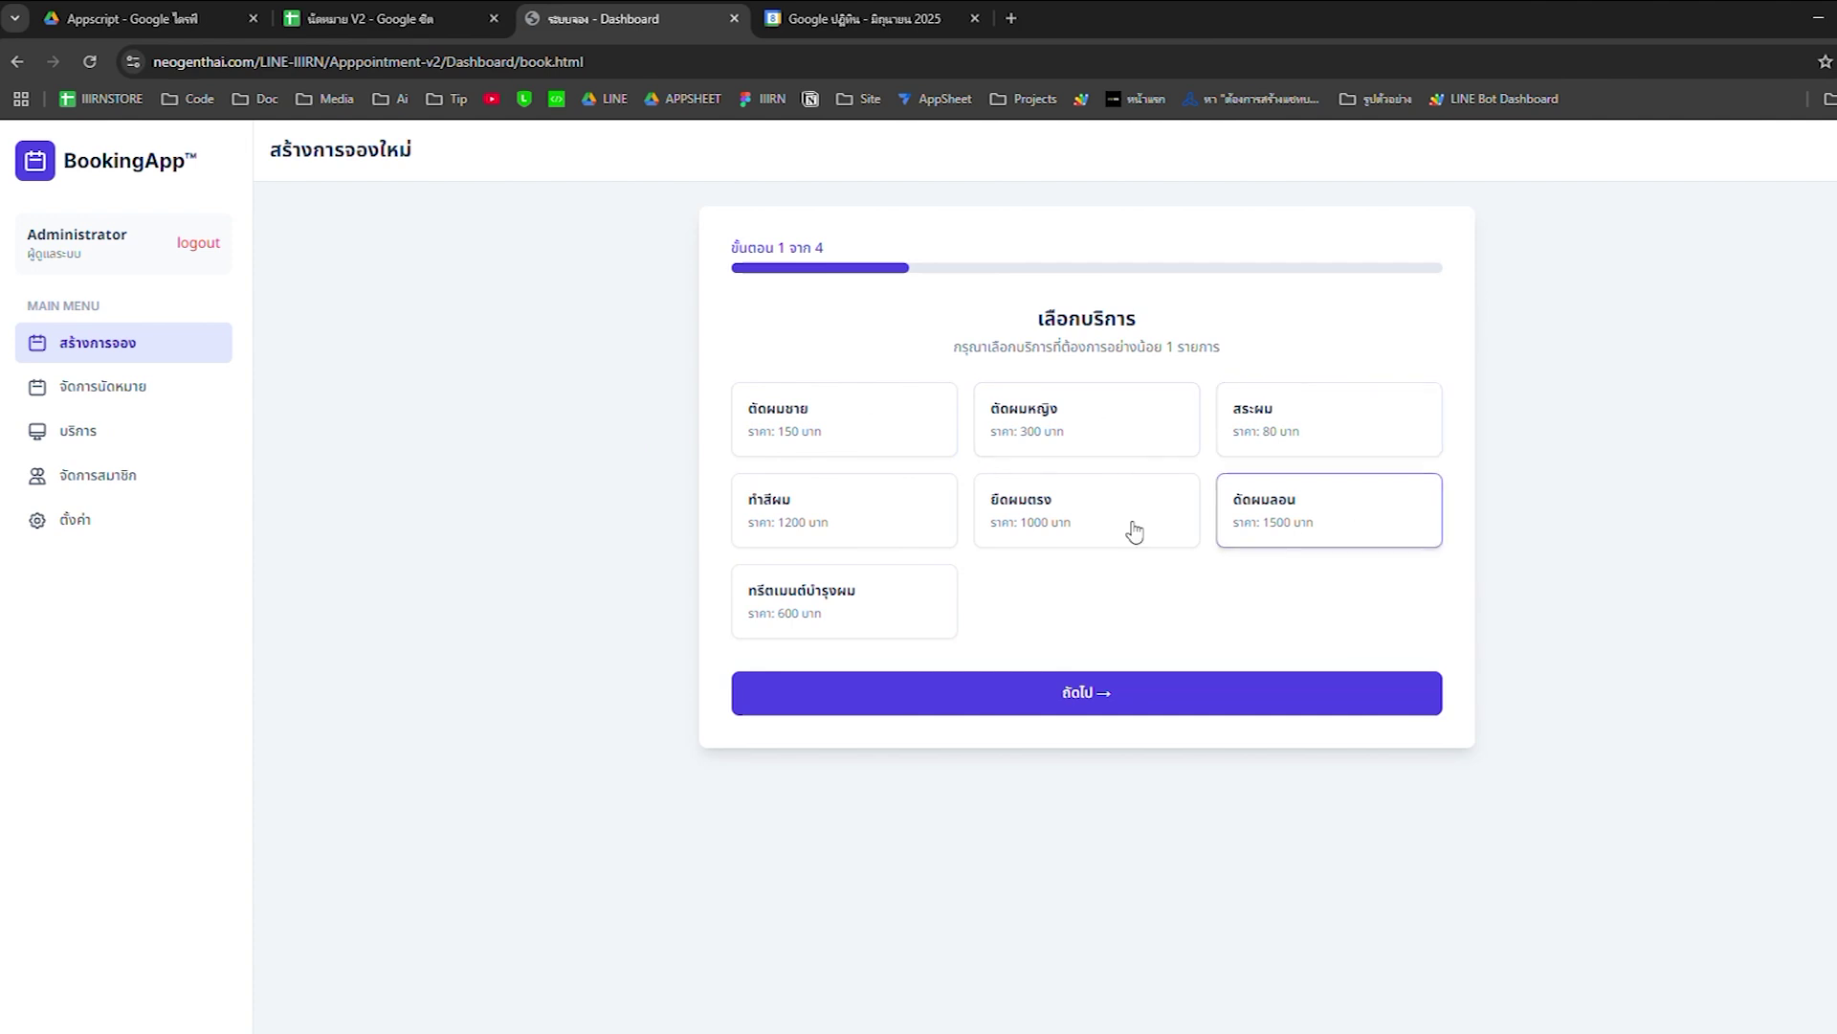
# Select the ตัดผมชาย and ตัดผมหญิง services for the new booking
pyautogui.click(862, 448)
pyautogui.click(1067, 436)
pyautogui.click(1320, 440)
pyautogui.click(1330, 512)
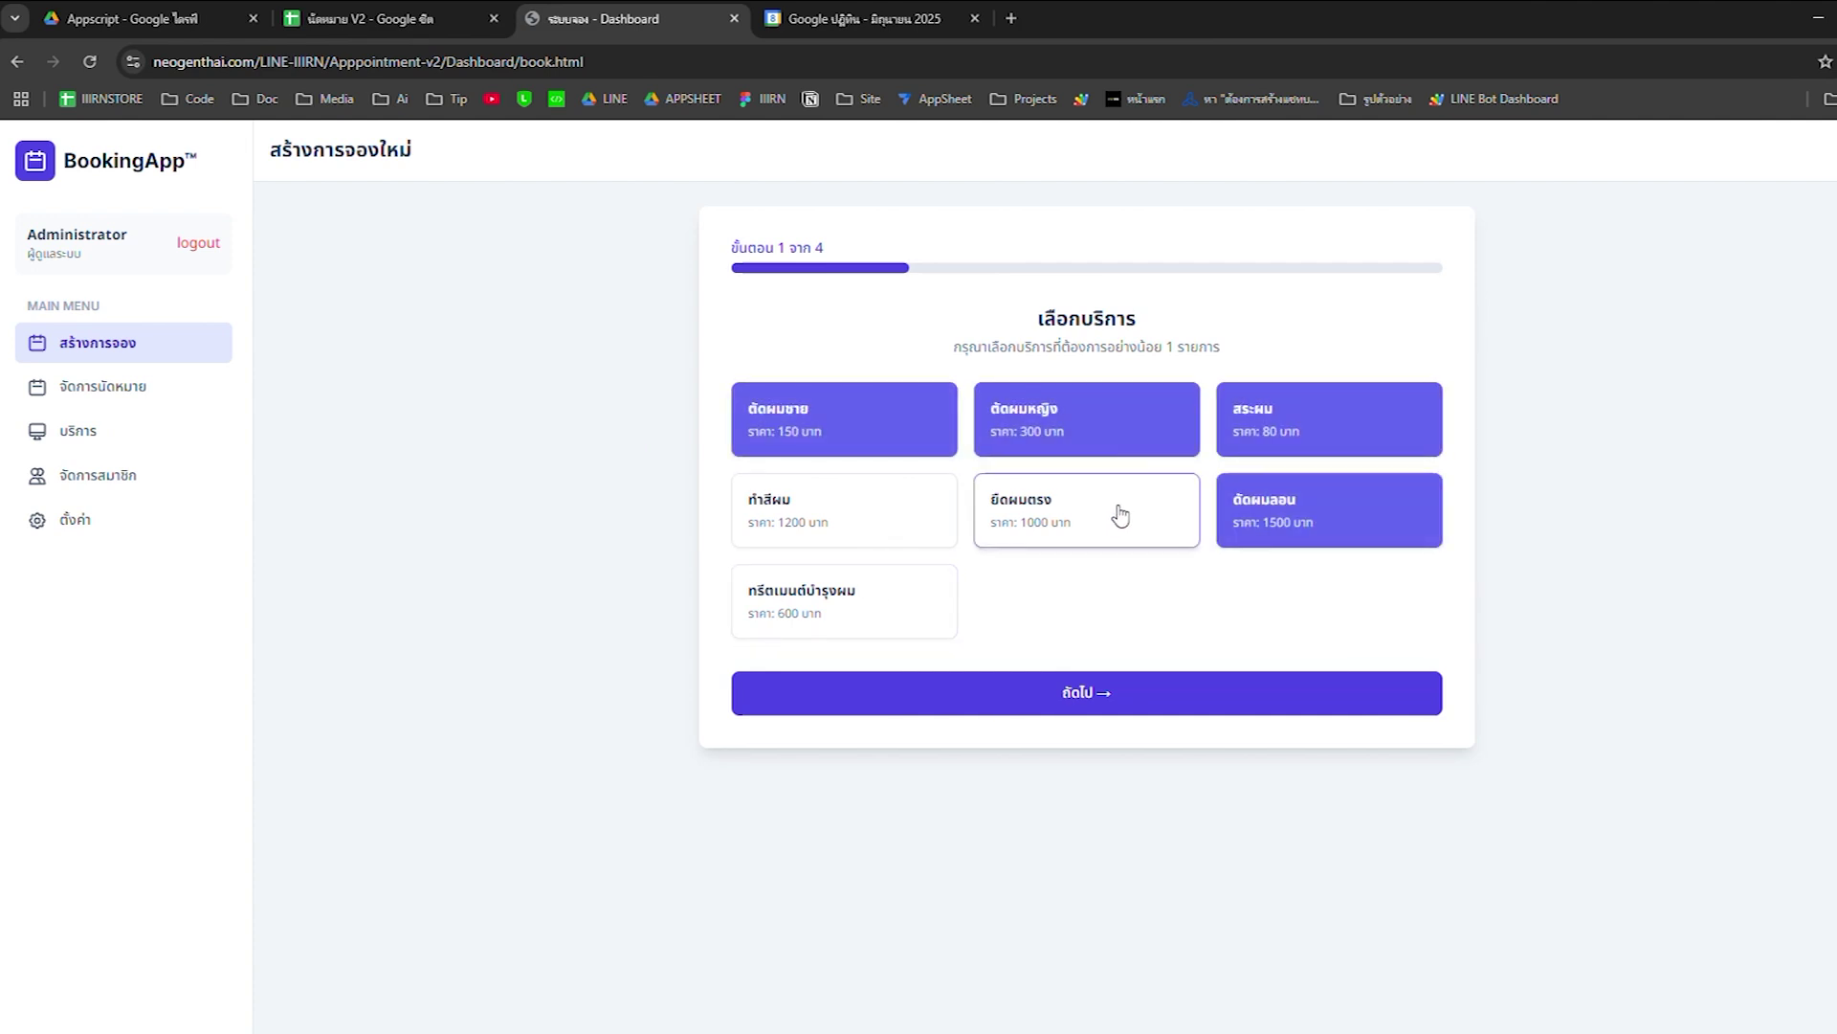
pyautogui.click(1116, 513)
pyautogui.click(1311, 440)
pyautogui.click(1050, 496)
pyautogui.click(1009, 434)
pyautogui.click(947, 450)
# Book the appointment for 9 June 2025 in the 10:30 slot
pyautogui.click(1116, 697)
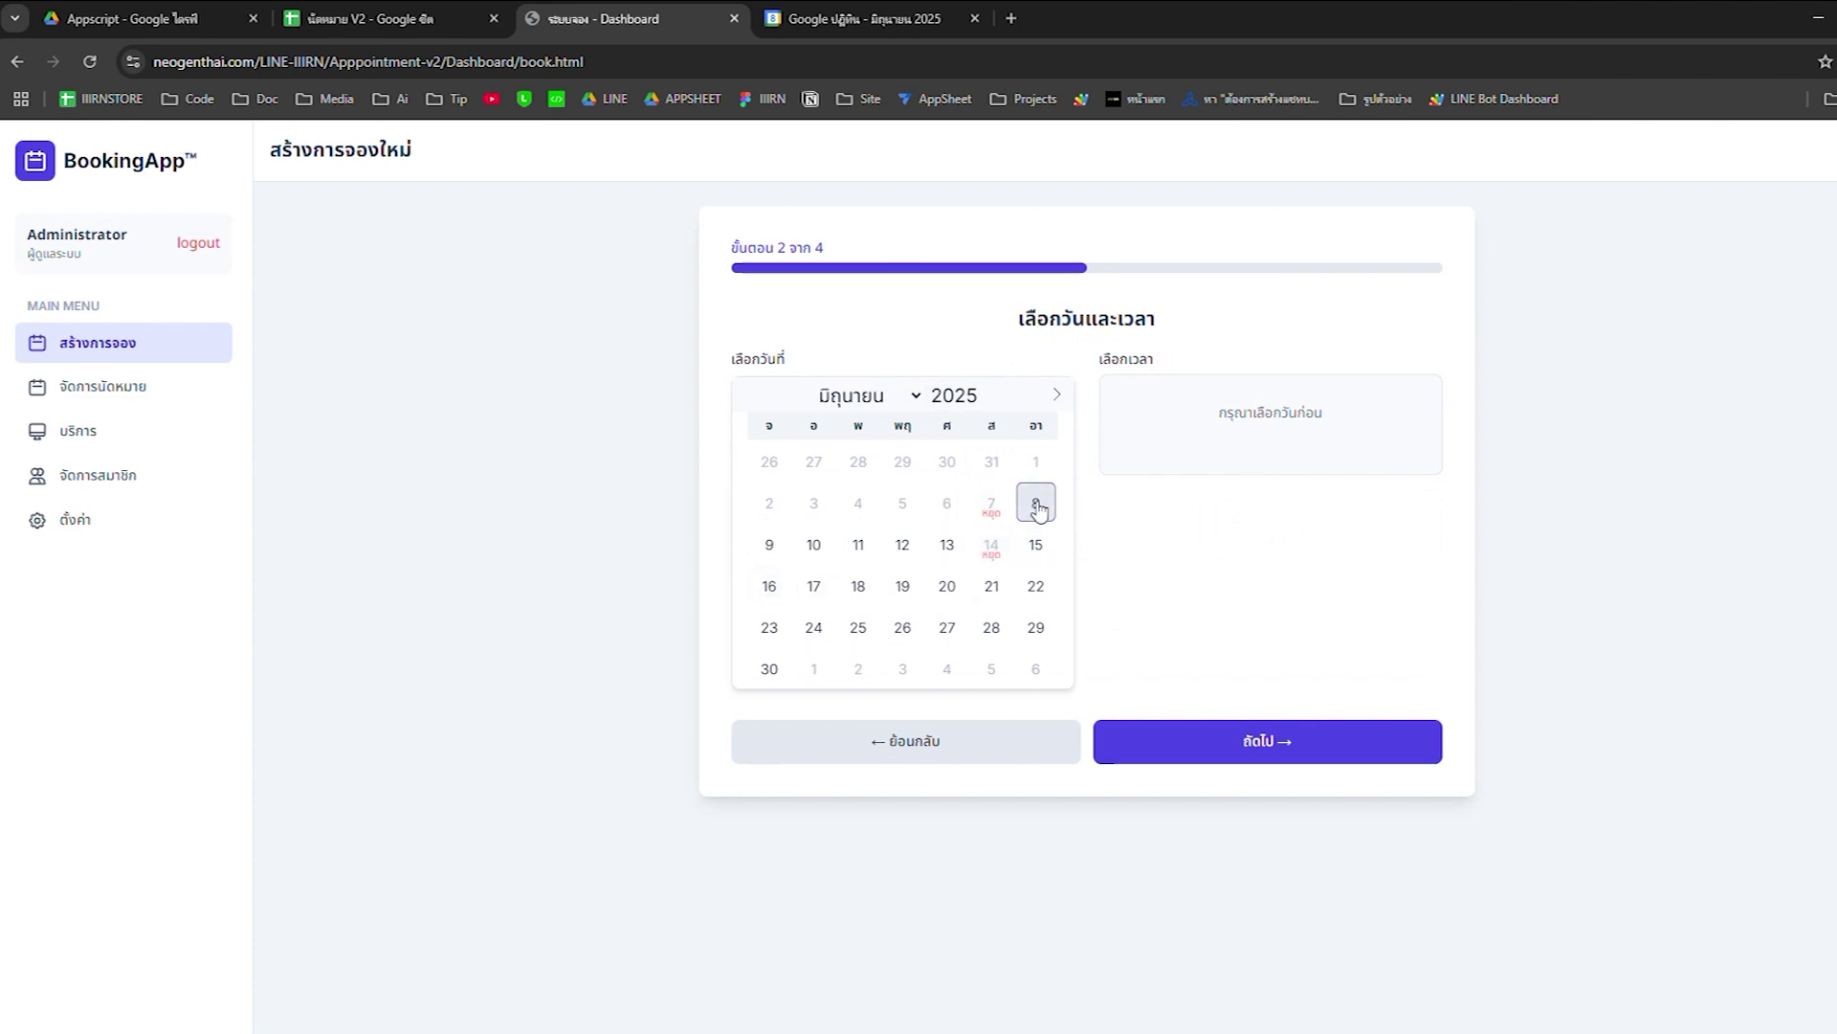
pyautogui.click(780, 555)
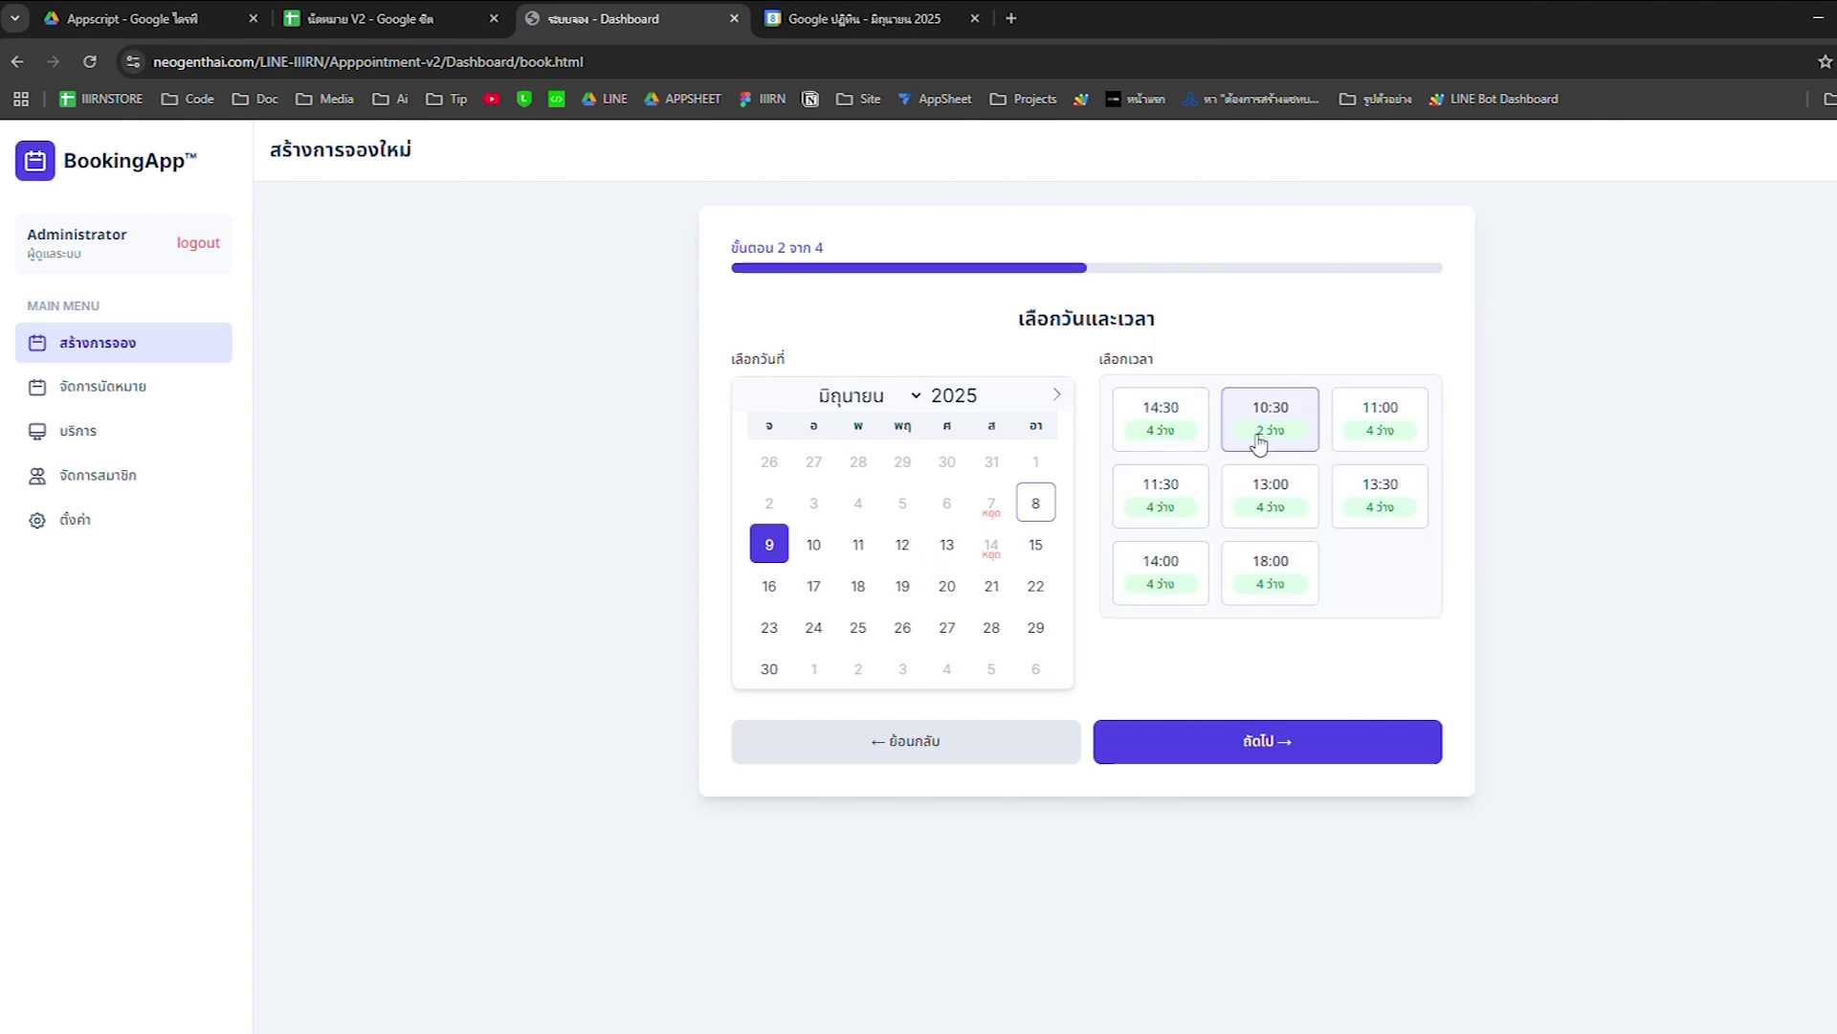
pyautogui.click(1263, 435)
pyautogui.click(1297, 739)
# Enter the customer name 'test' and a contact number
pyautogui.click(880, 401)
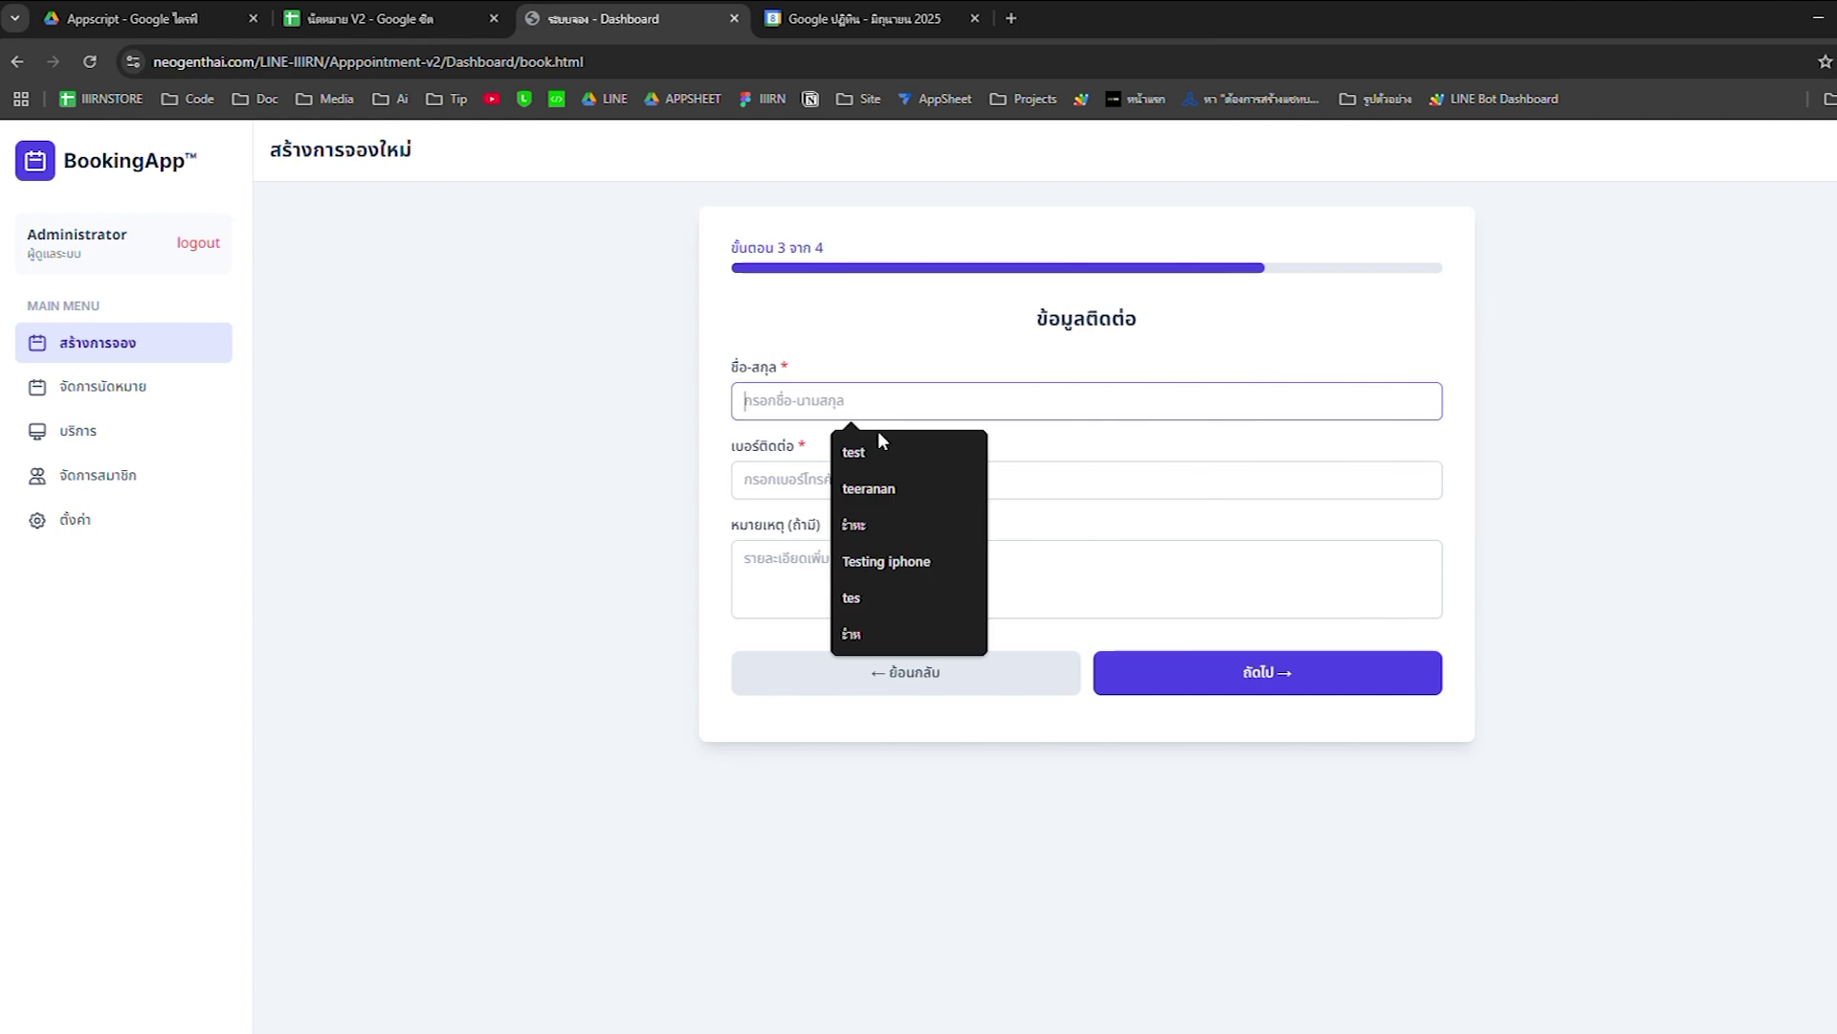
pyautogui.click(879, 450)
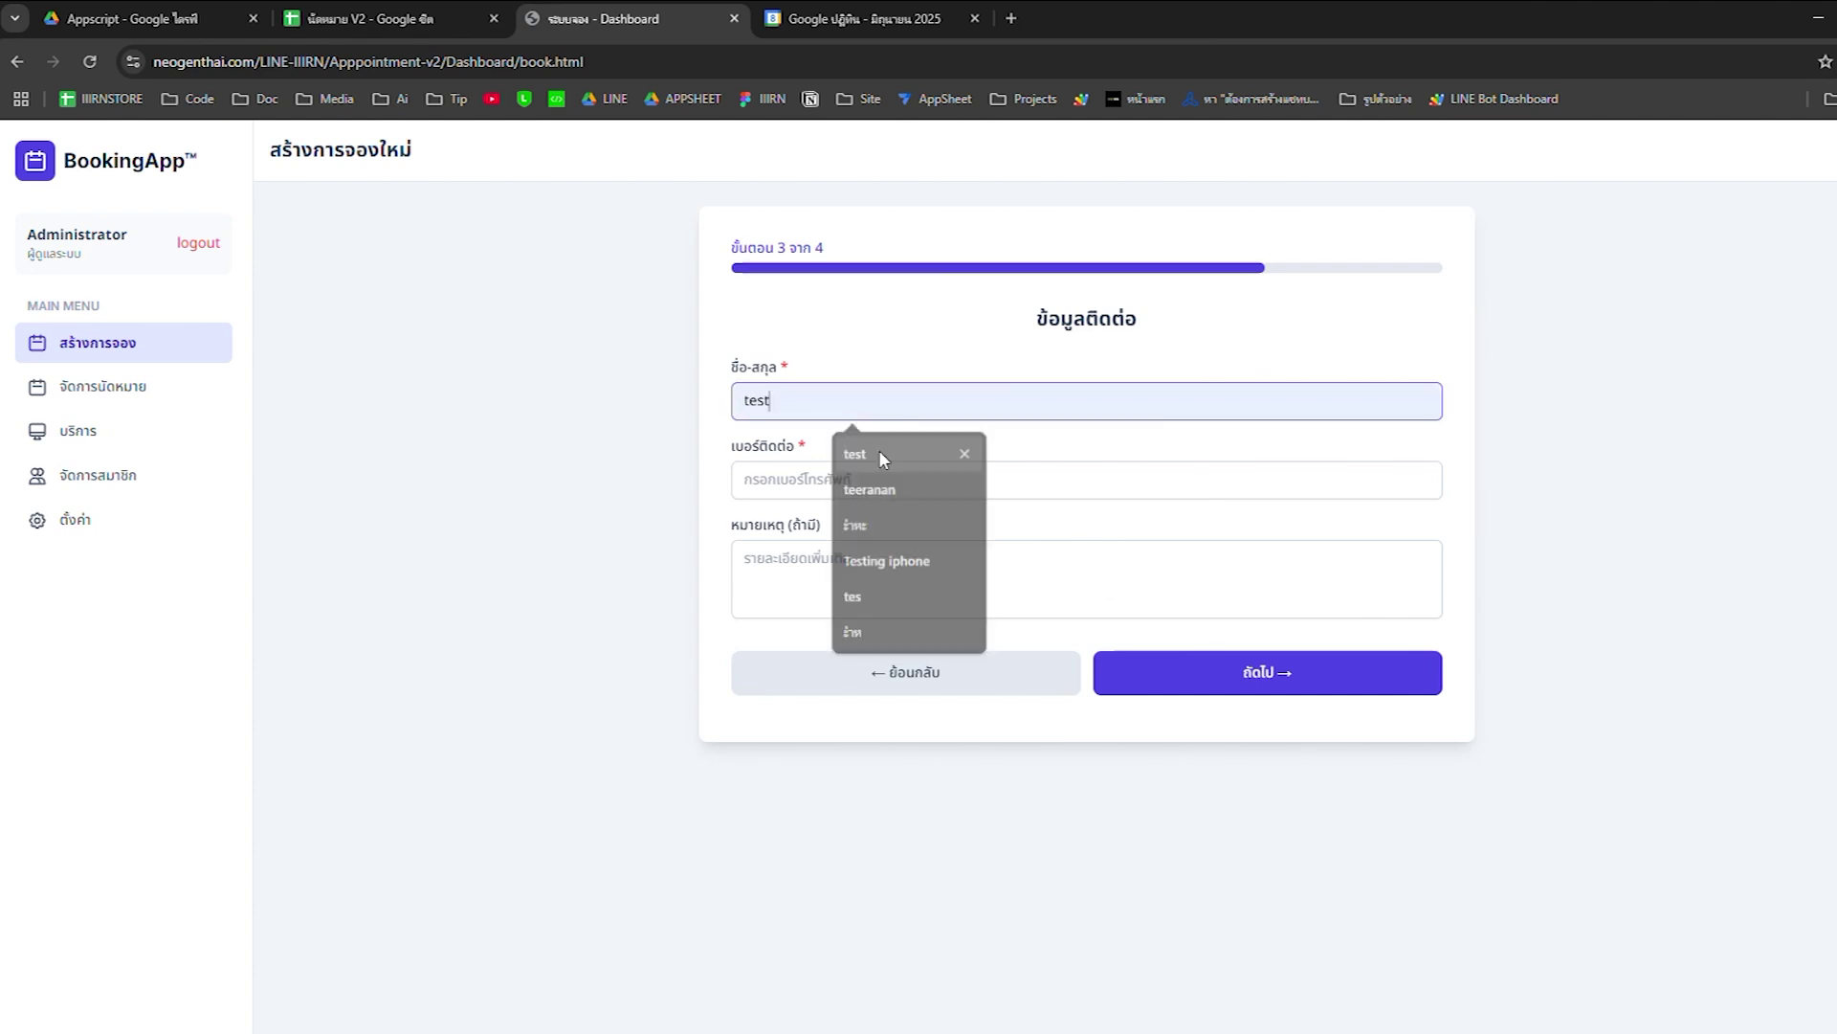
pyautogui.click(804, 488)
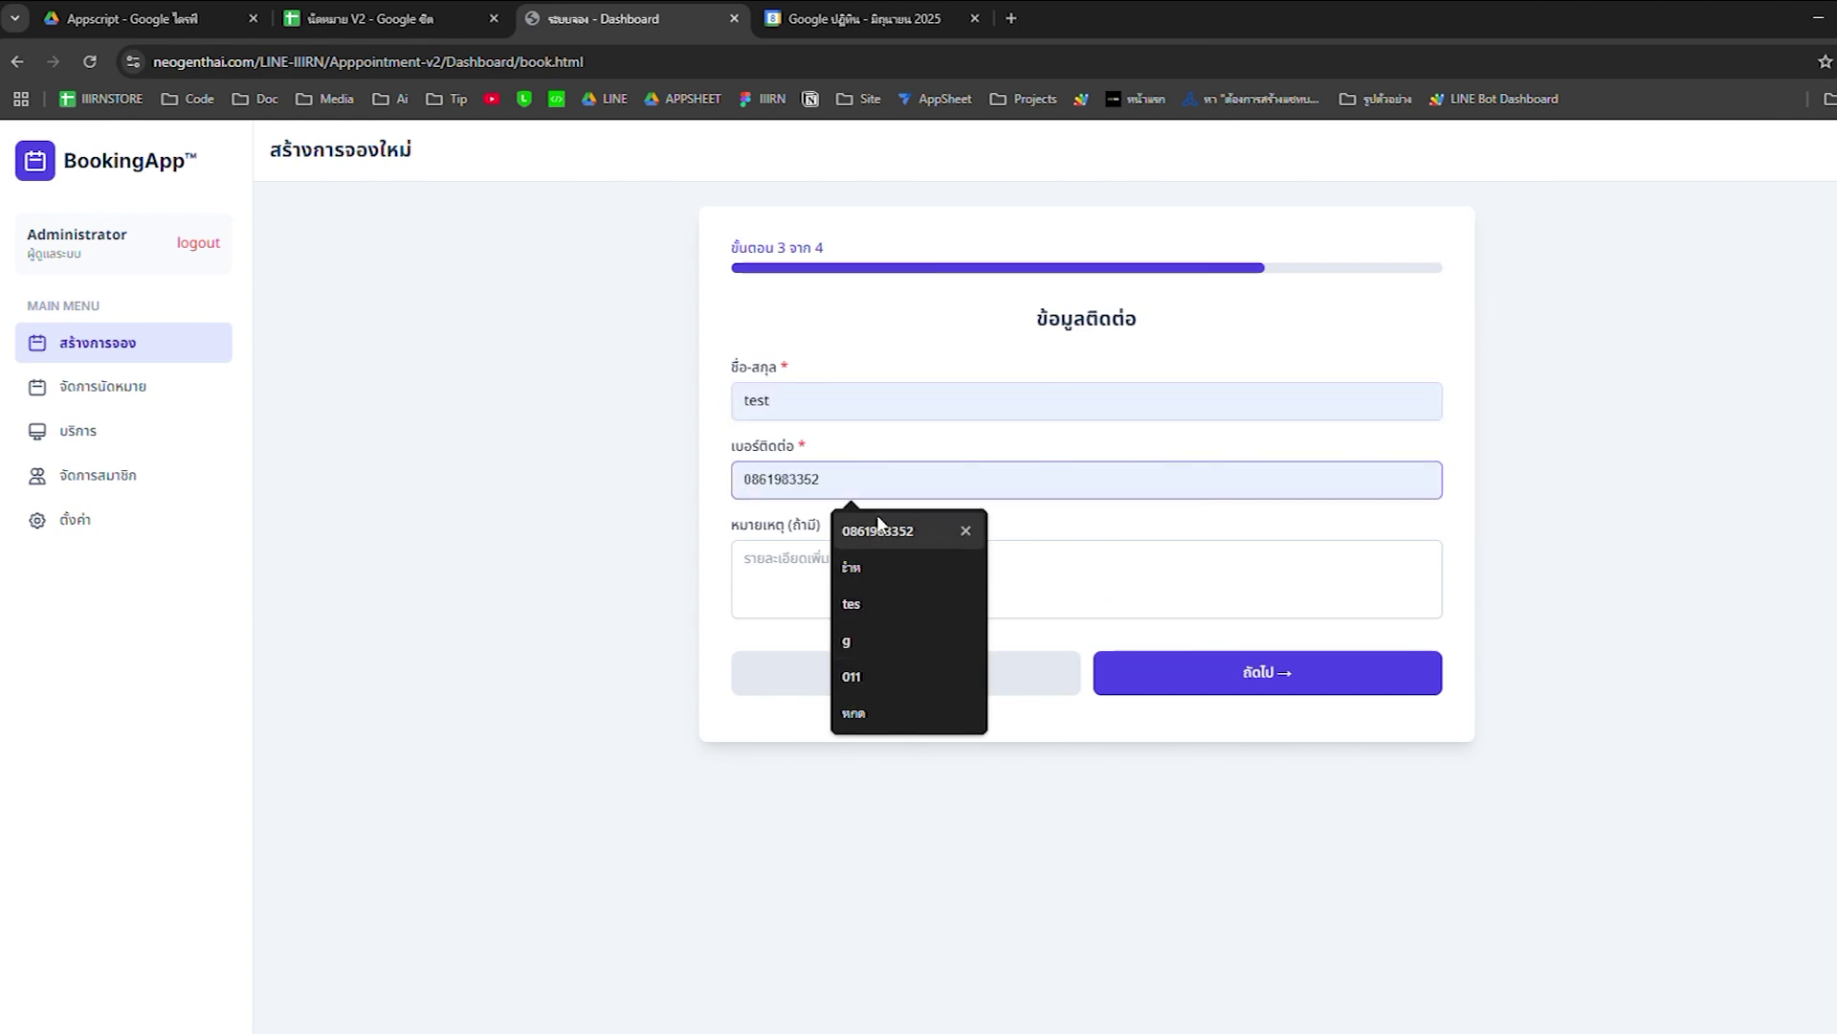
pyautogui.click(881, 529)
pyautogui.click(787, 571)
pyautogui.click(841, 478)
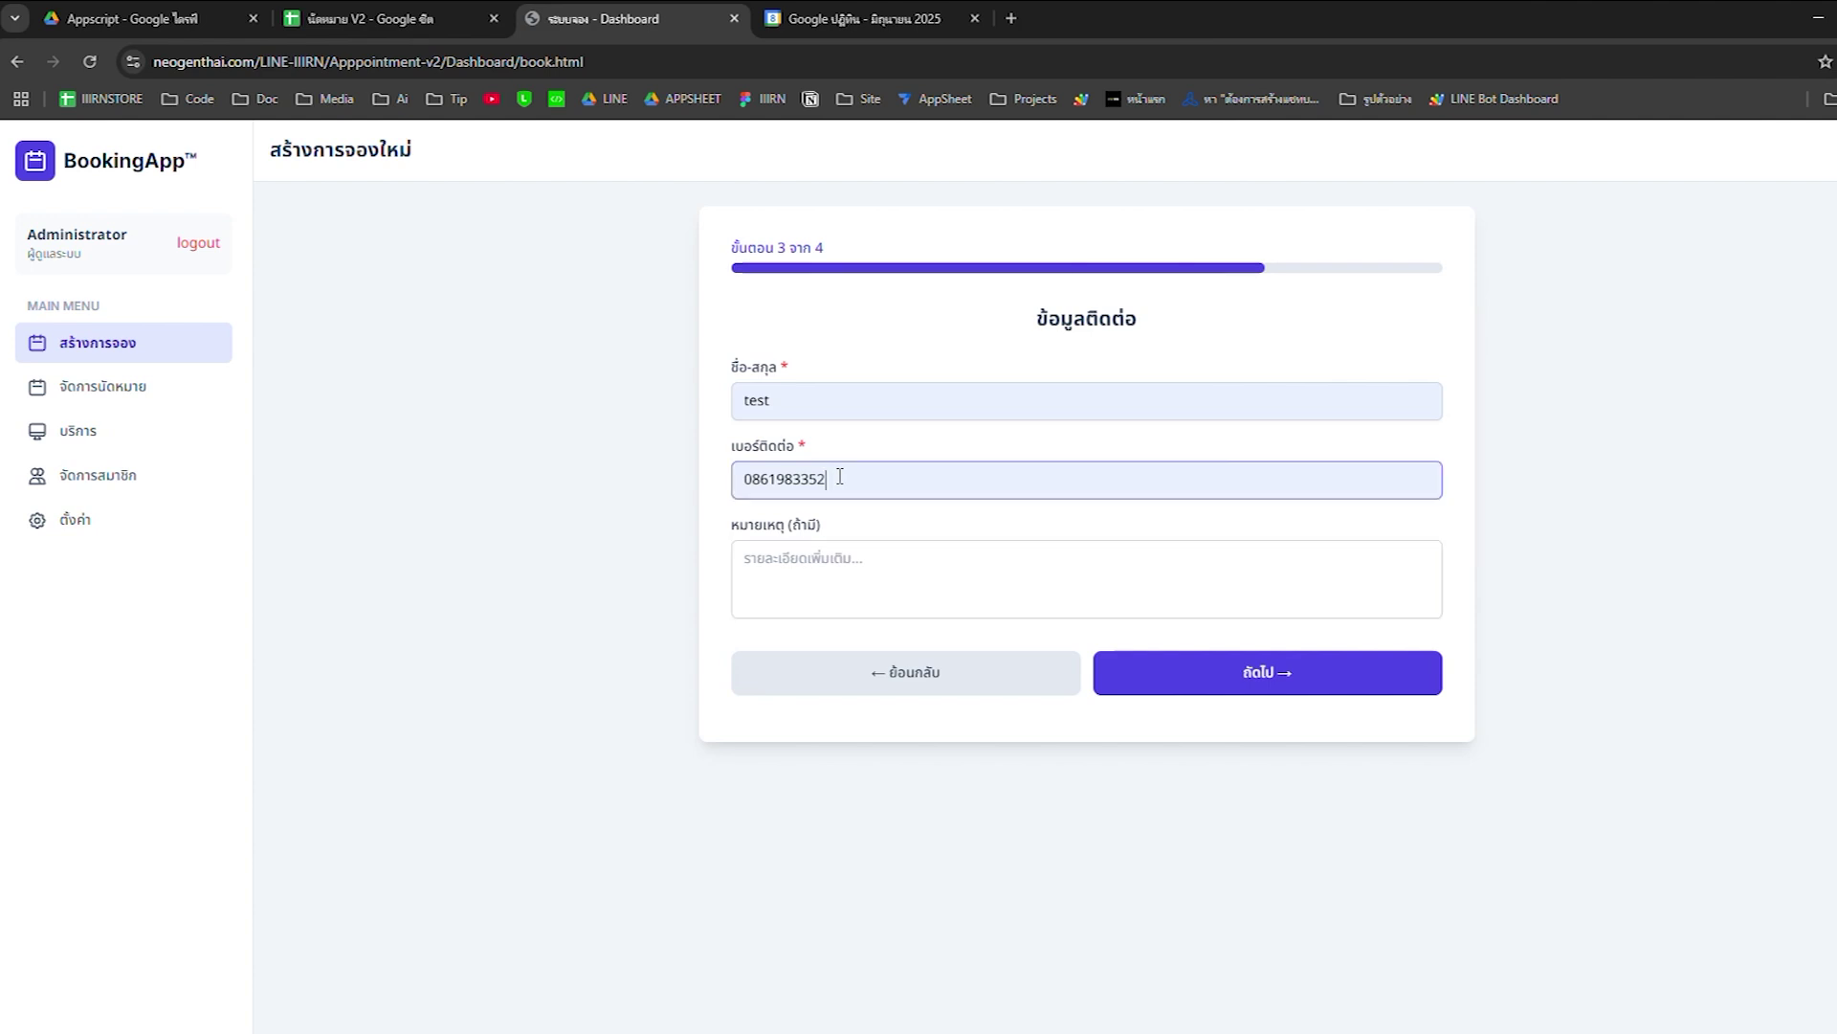
pyautogui.write('x')
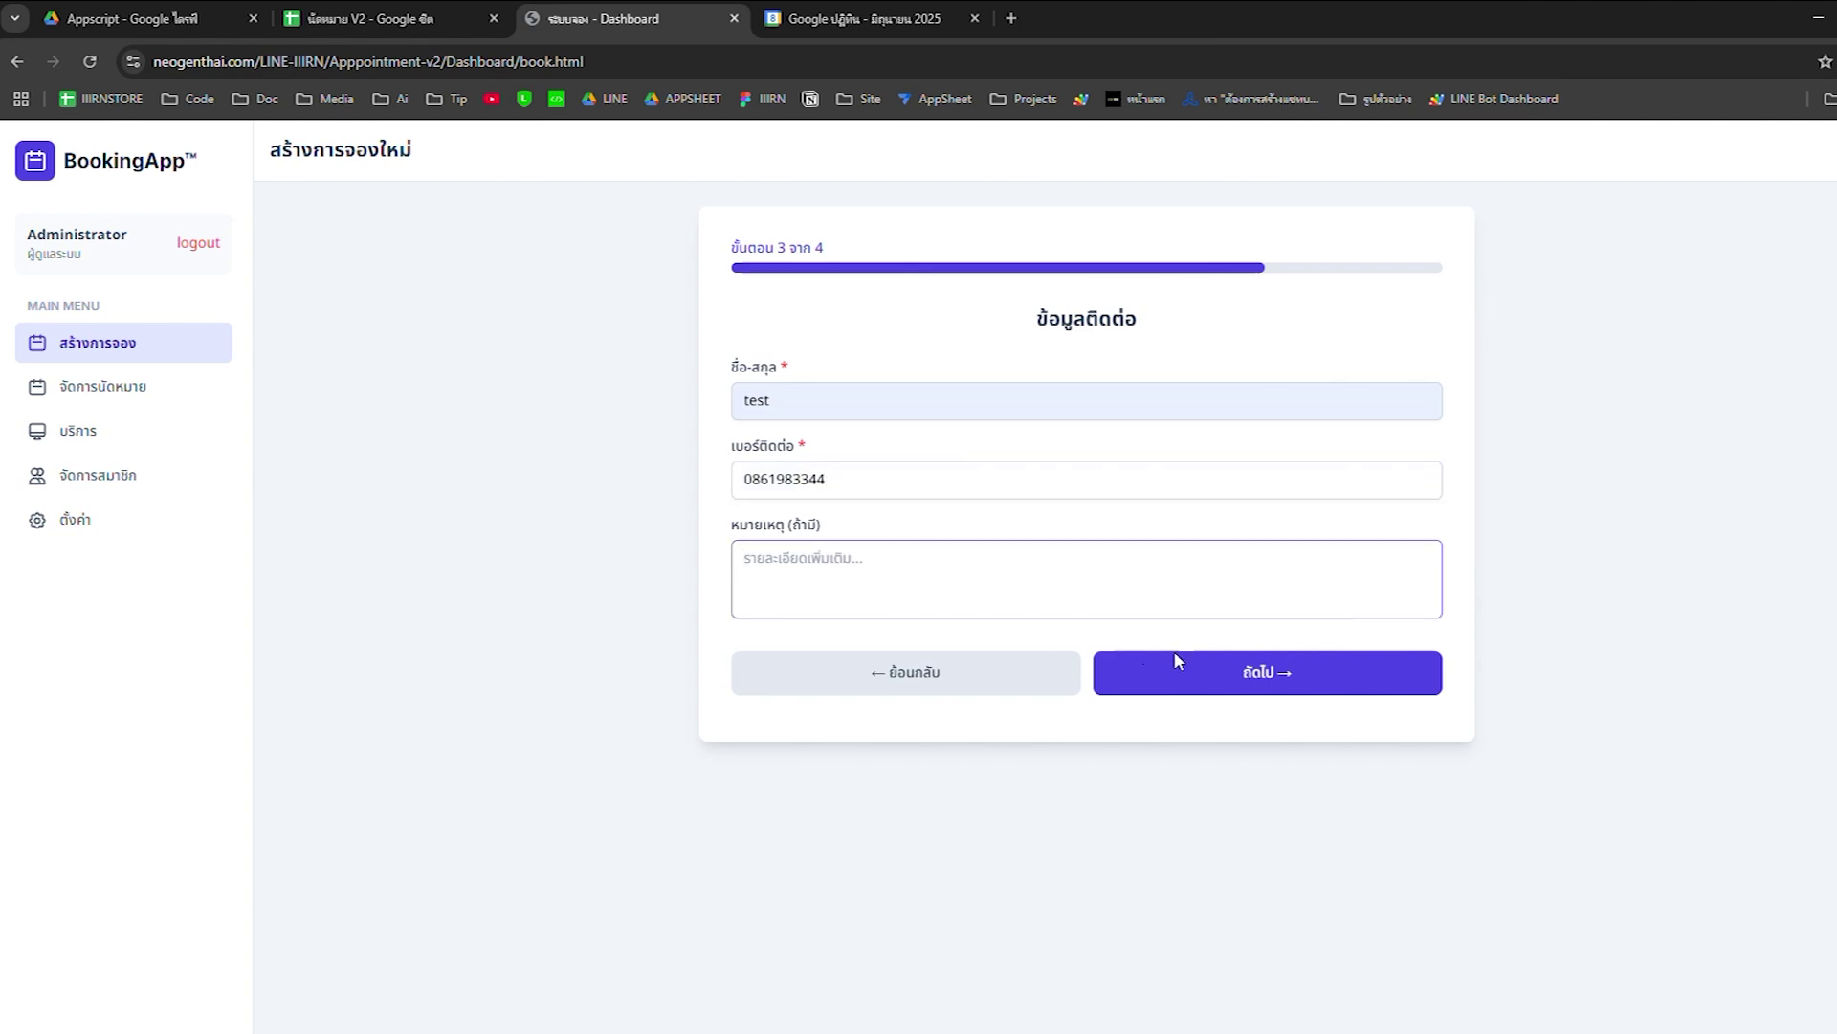
# Submit the booking from the summary and dismiss the success message
pyautogui.click(1282, 673)
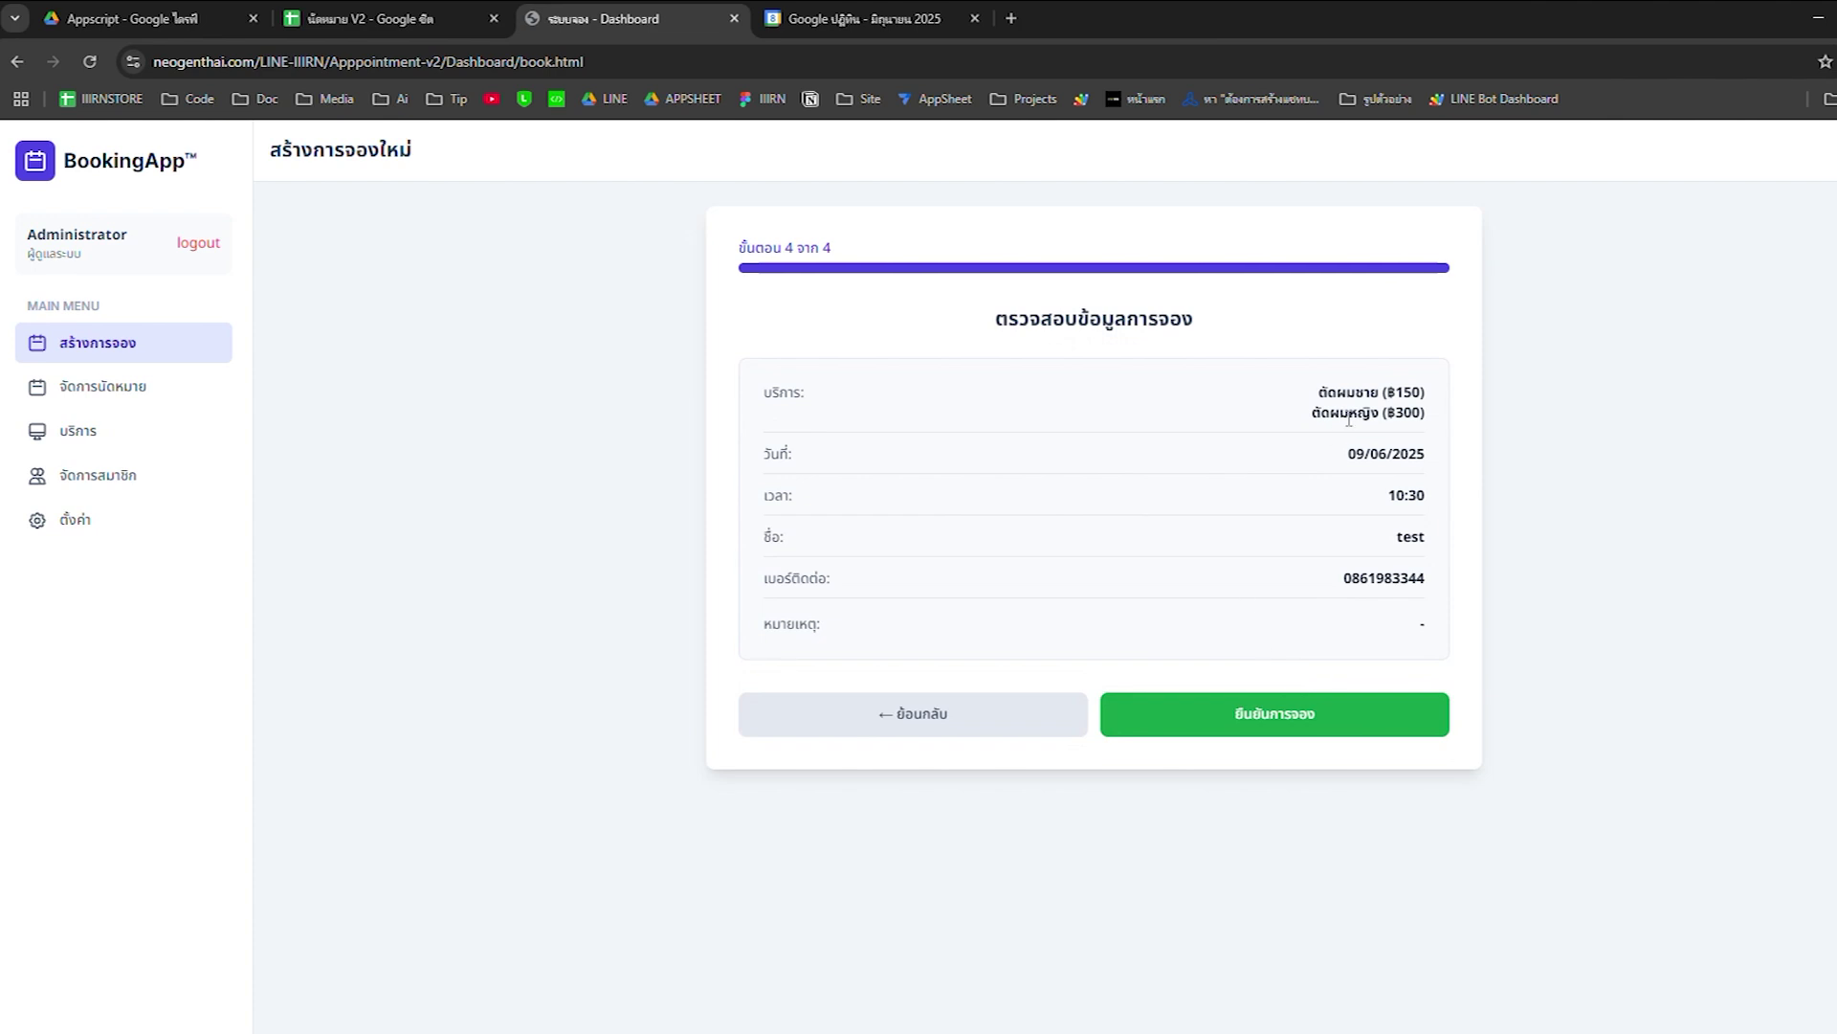
pyautogui.click(1308, 710)
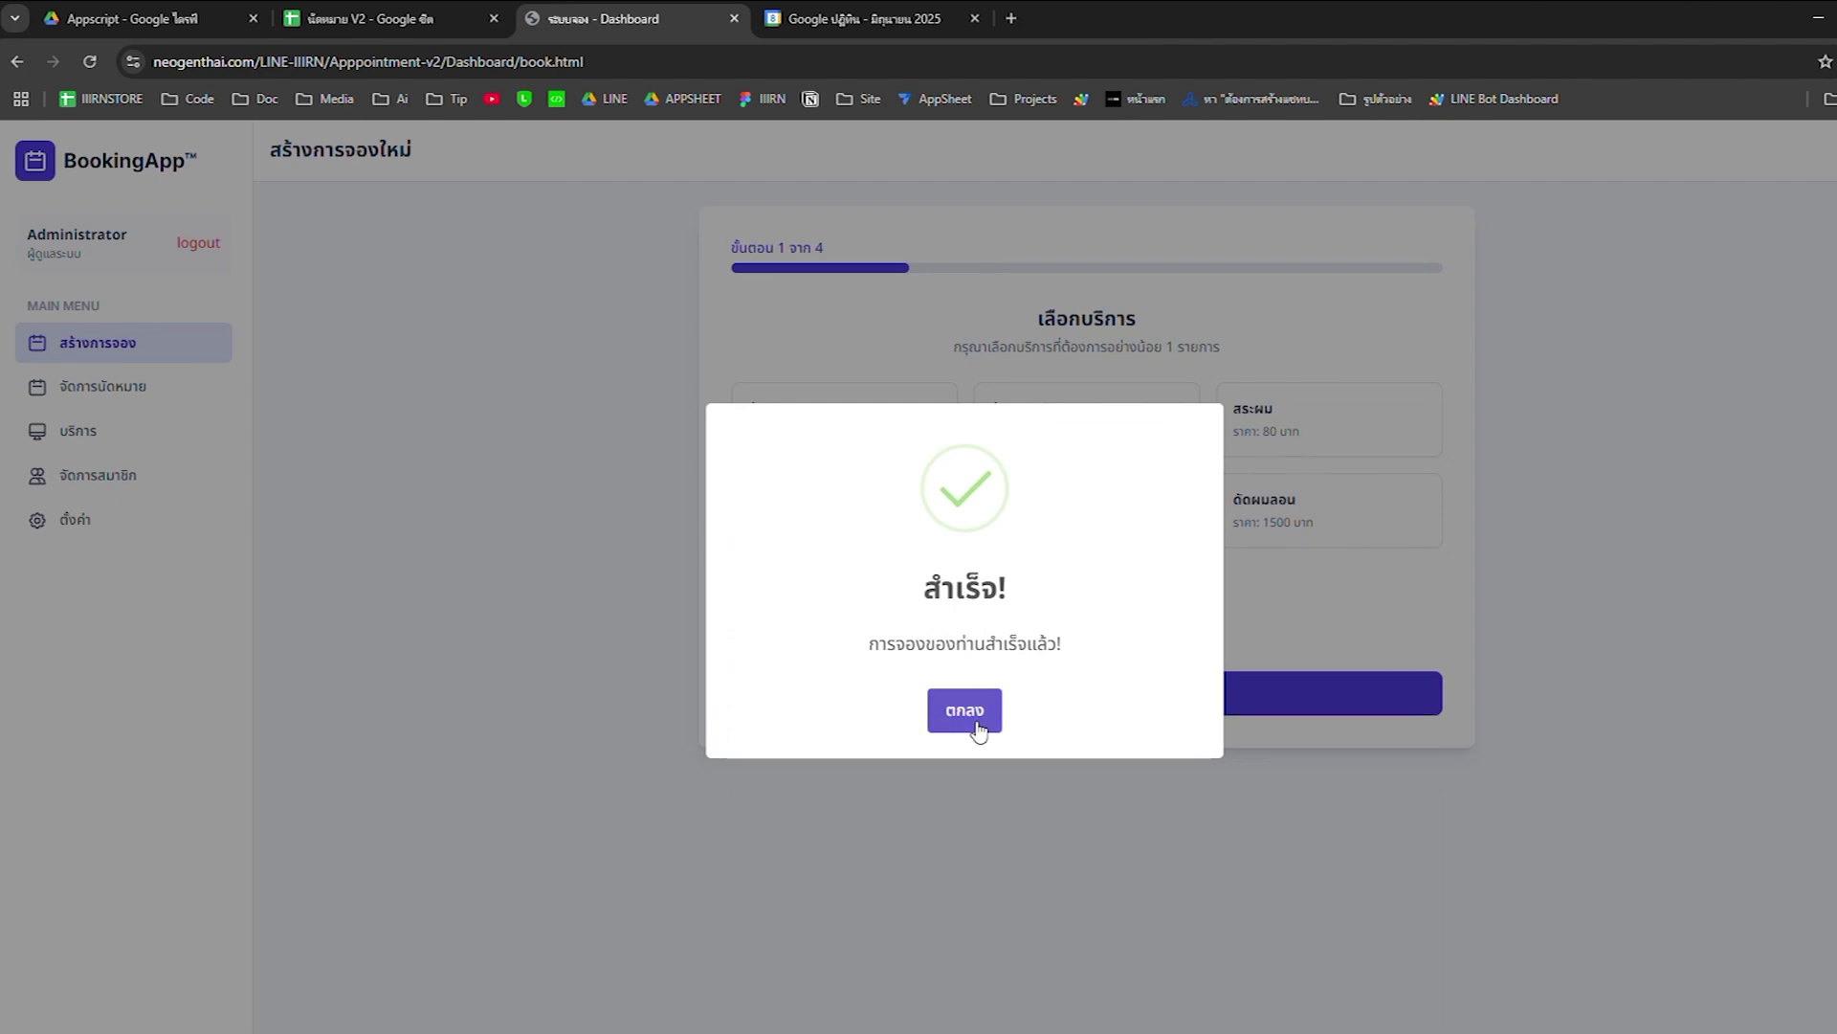
pyautogui.click(971, 723)
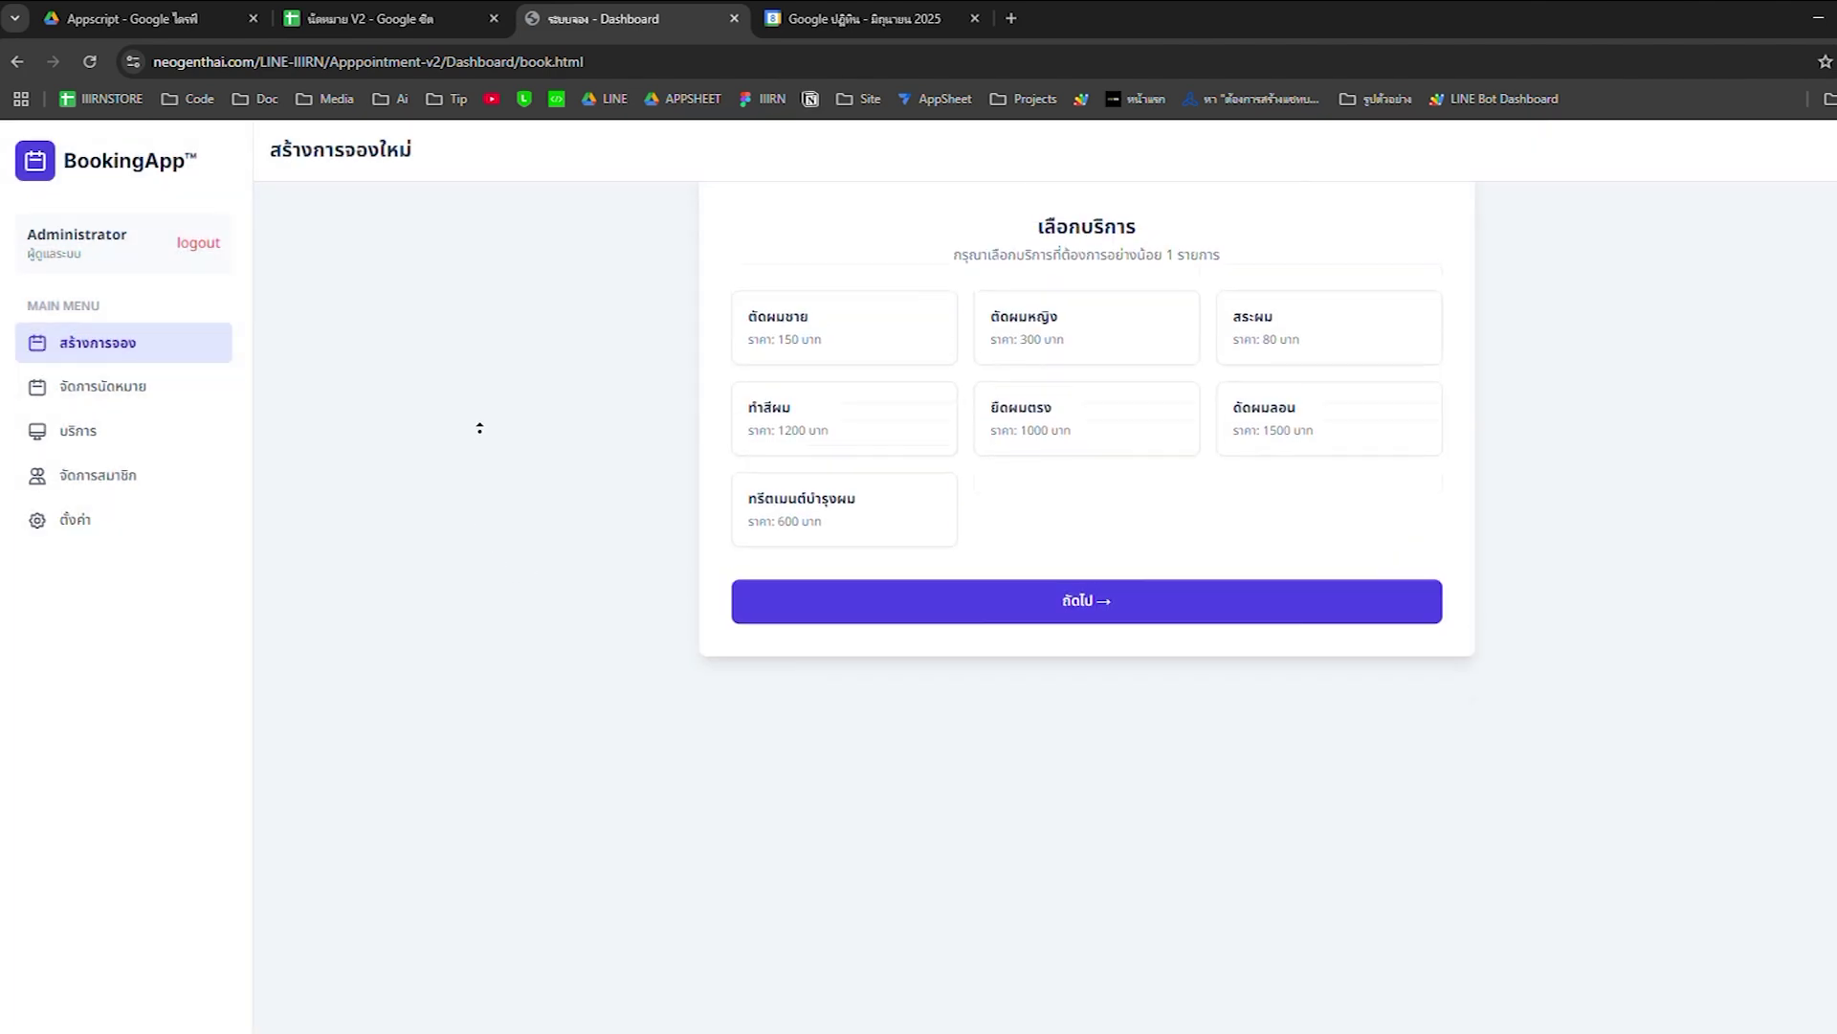
pyautogui.click(771, 27)
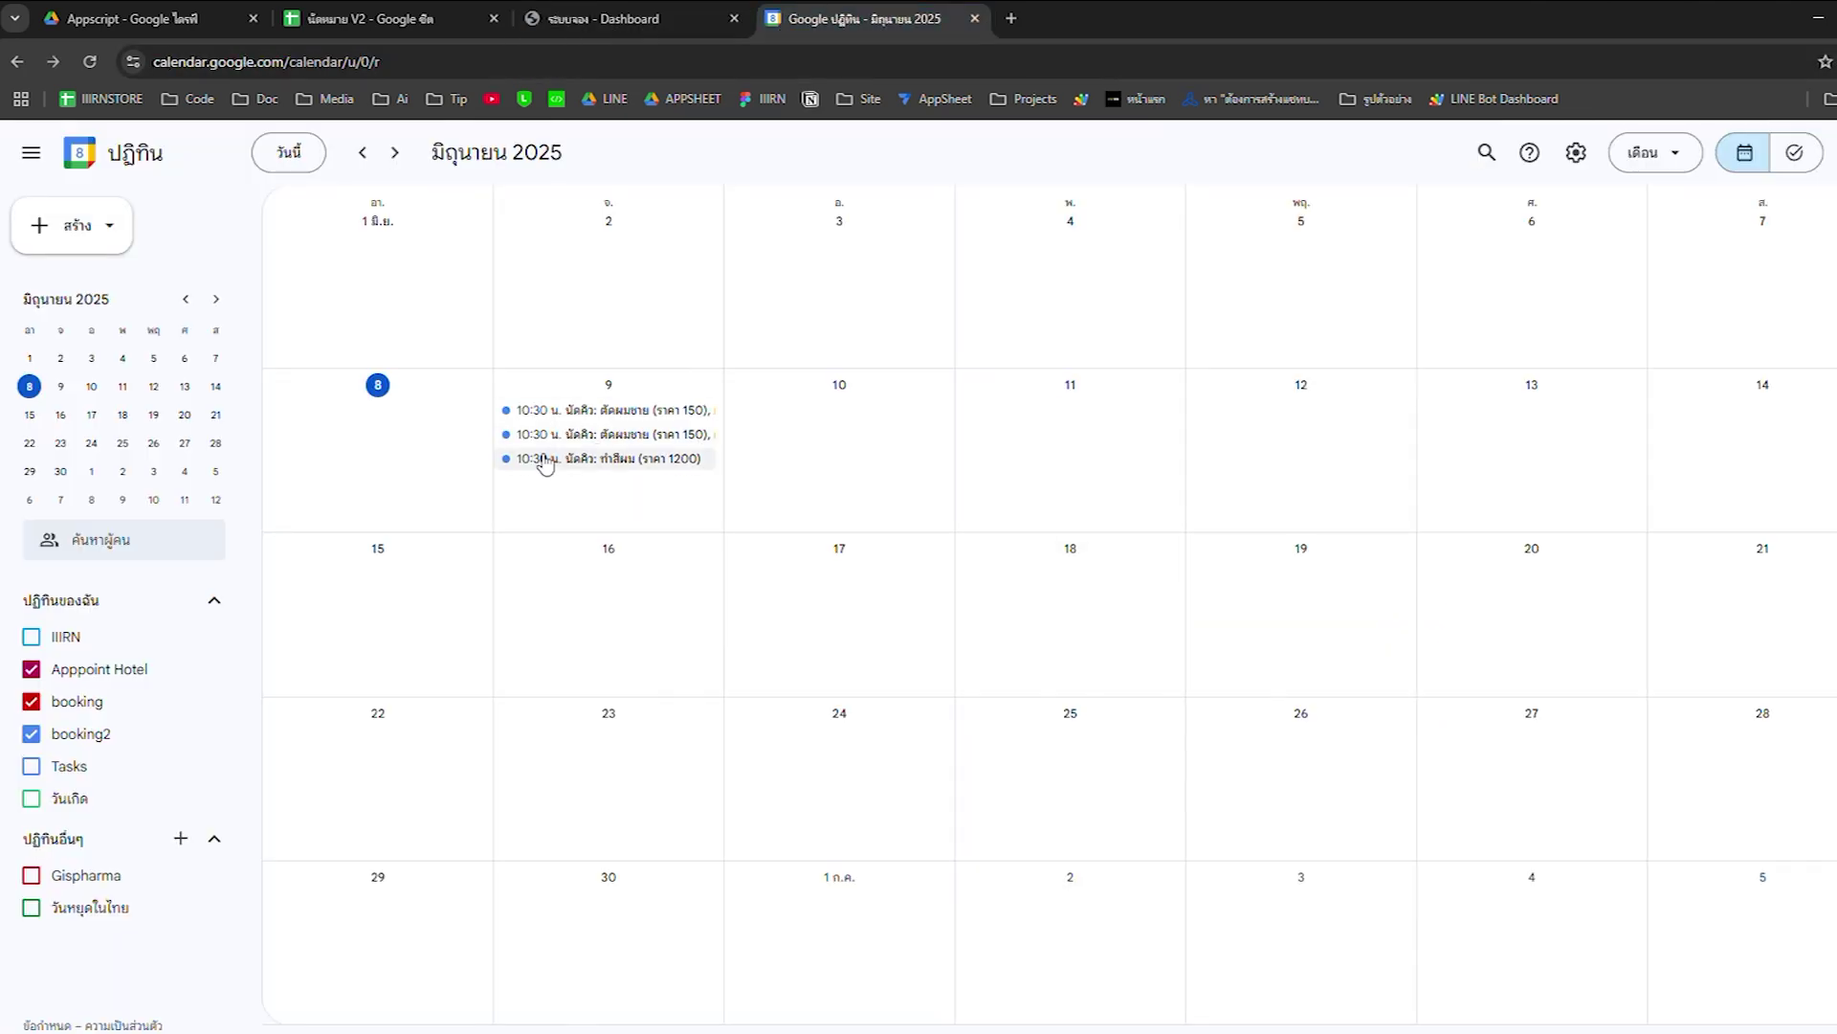
pyautogui.click(421, 19)
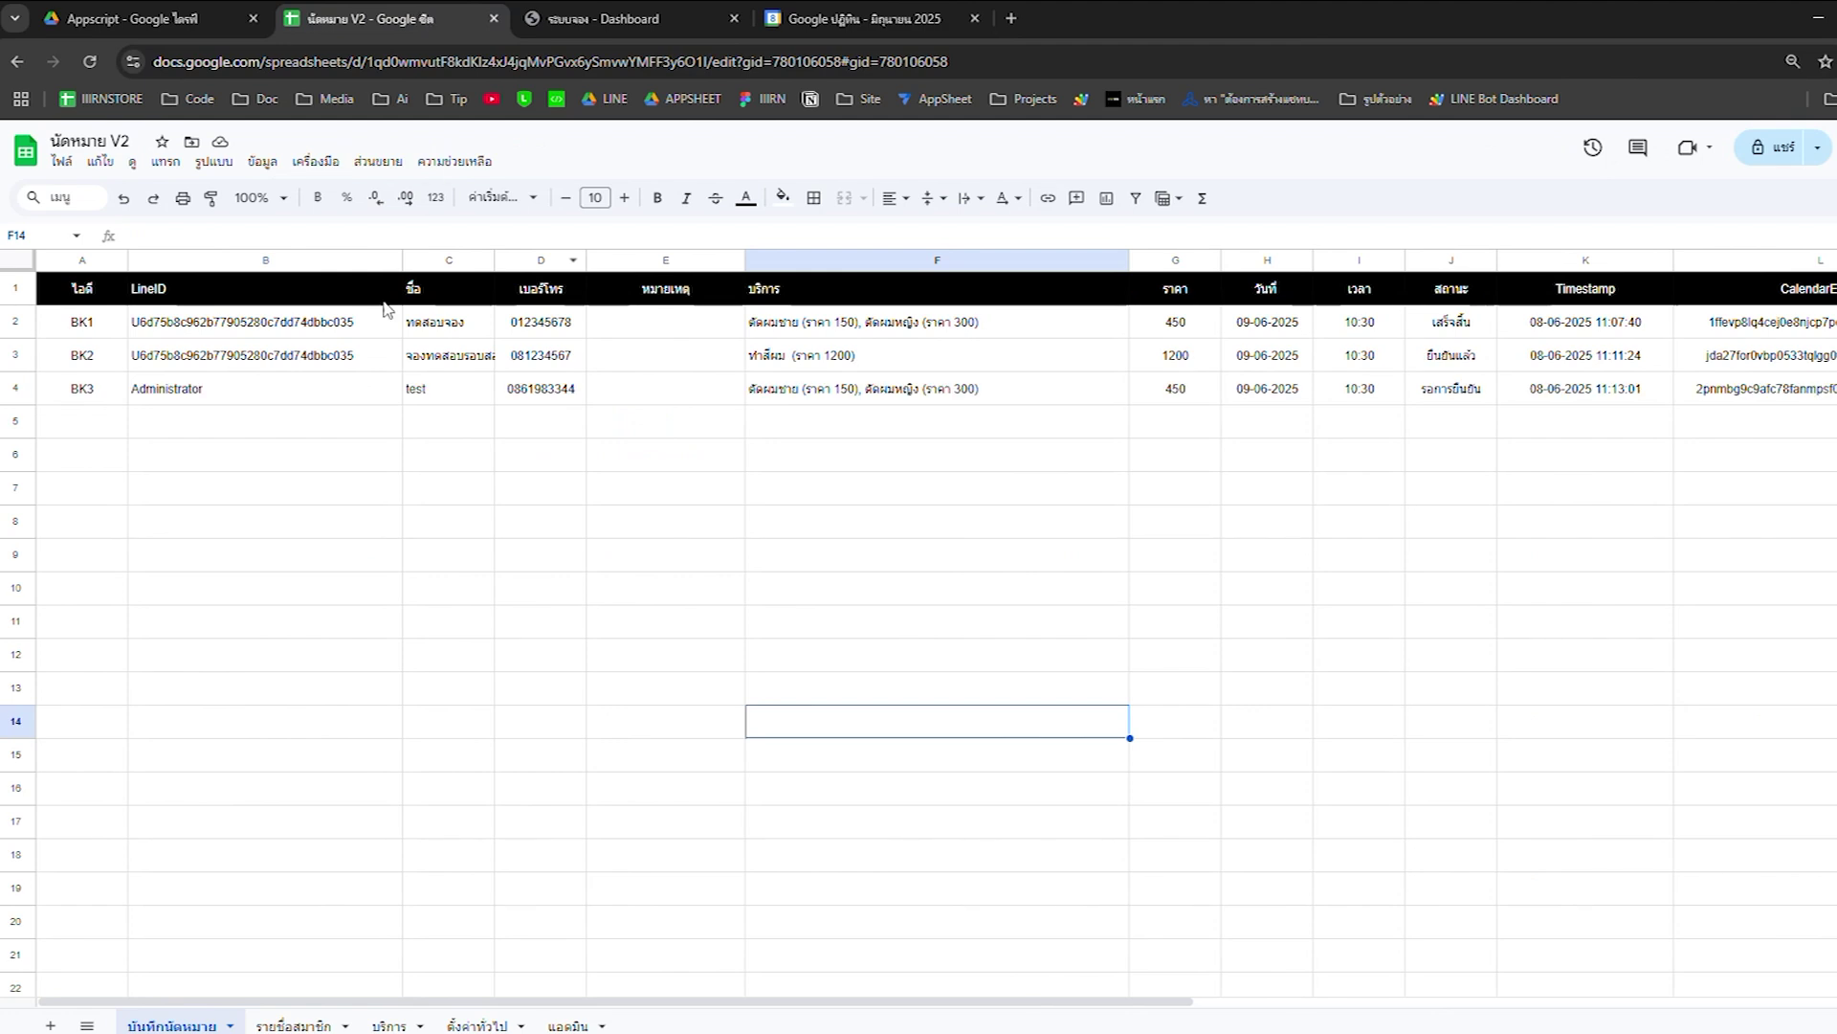
pyautogui.click(171, 394)
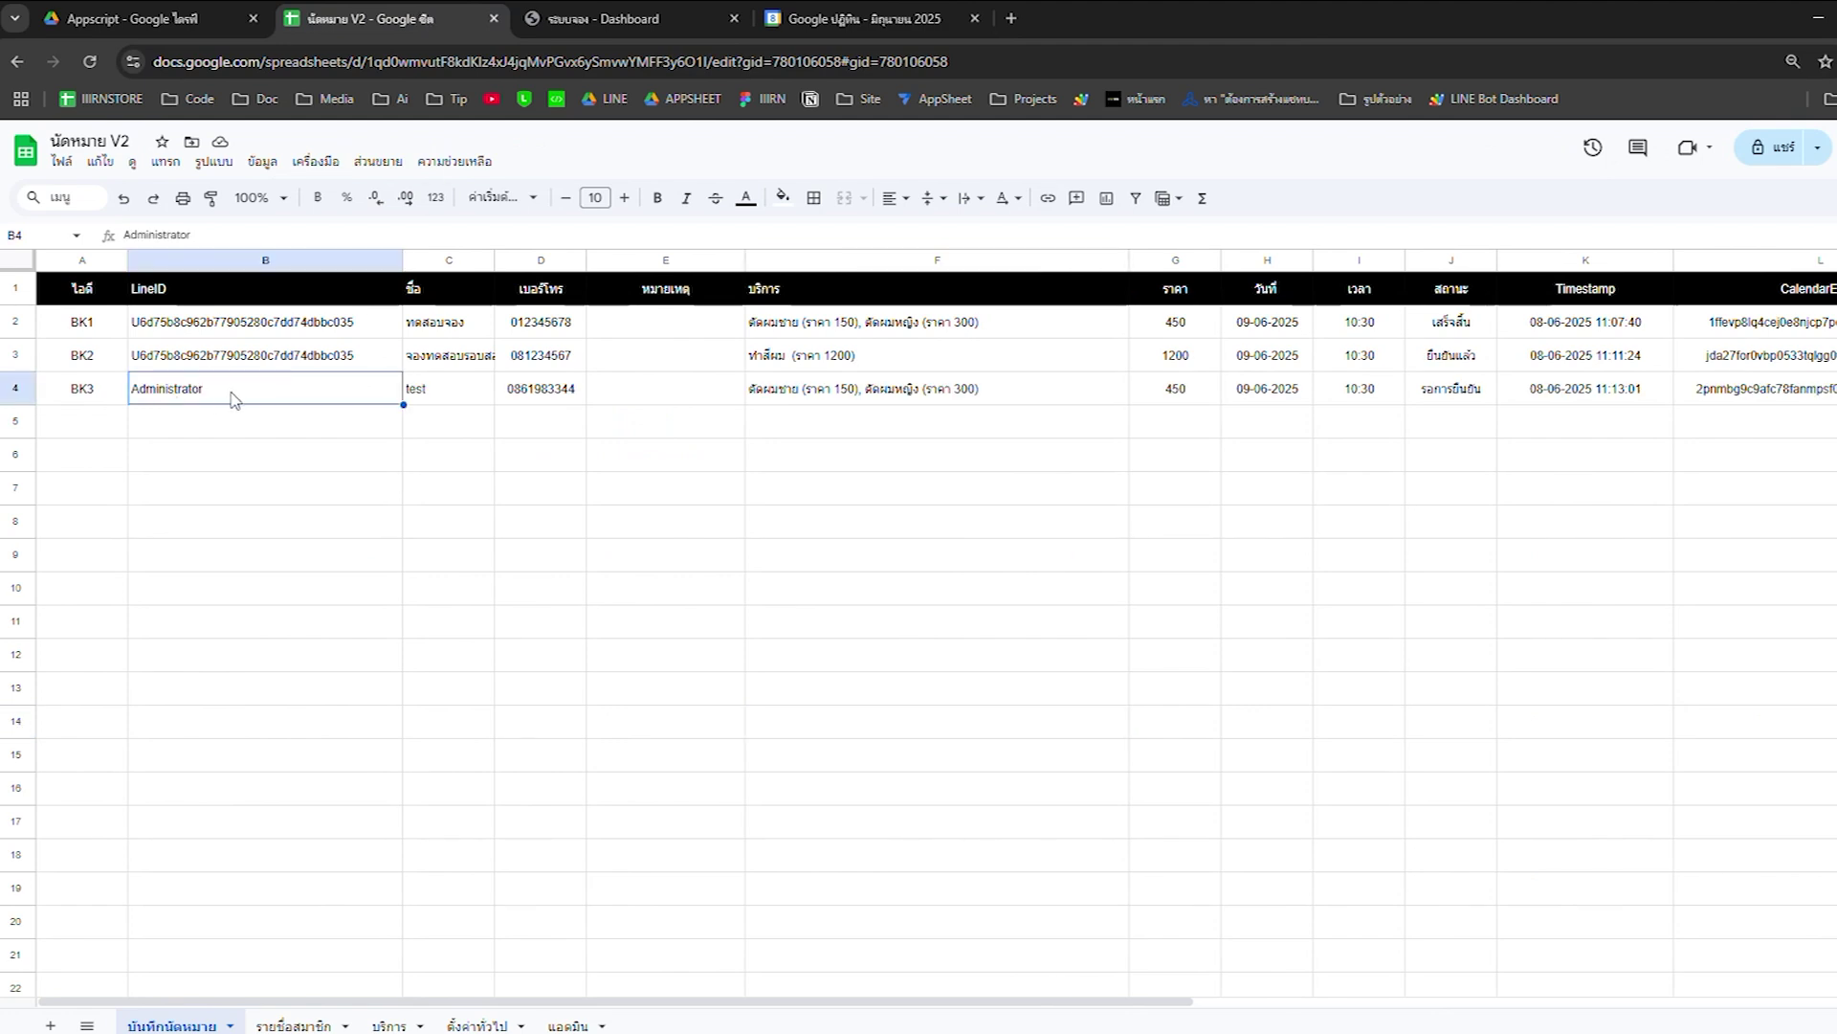
pyautogui.click(448, 395)
pyautogui.click(574, 392)
pyautogui.click(1038, 536)
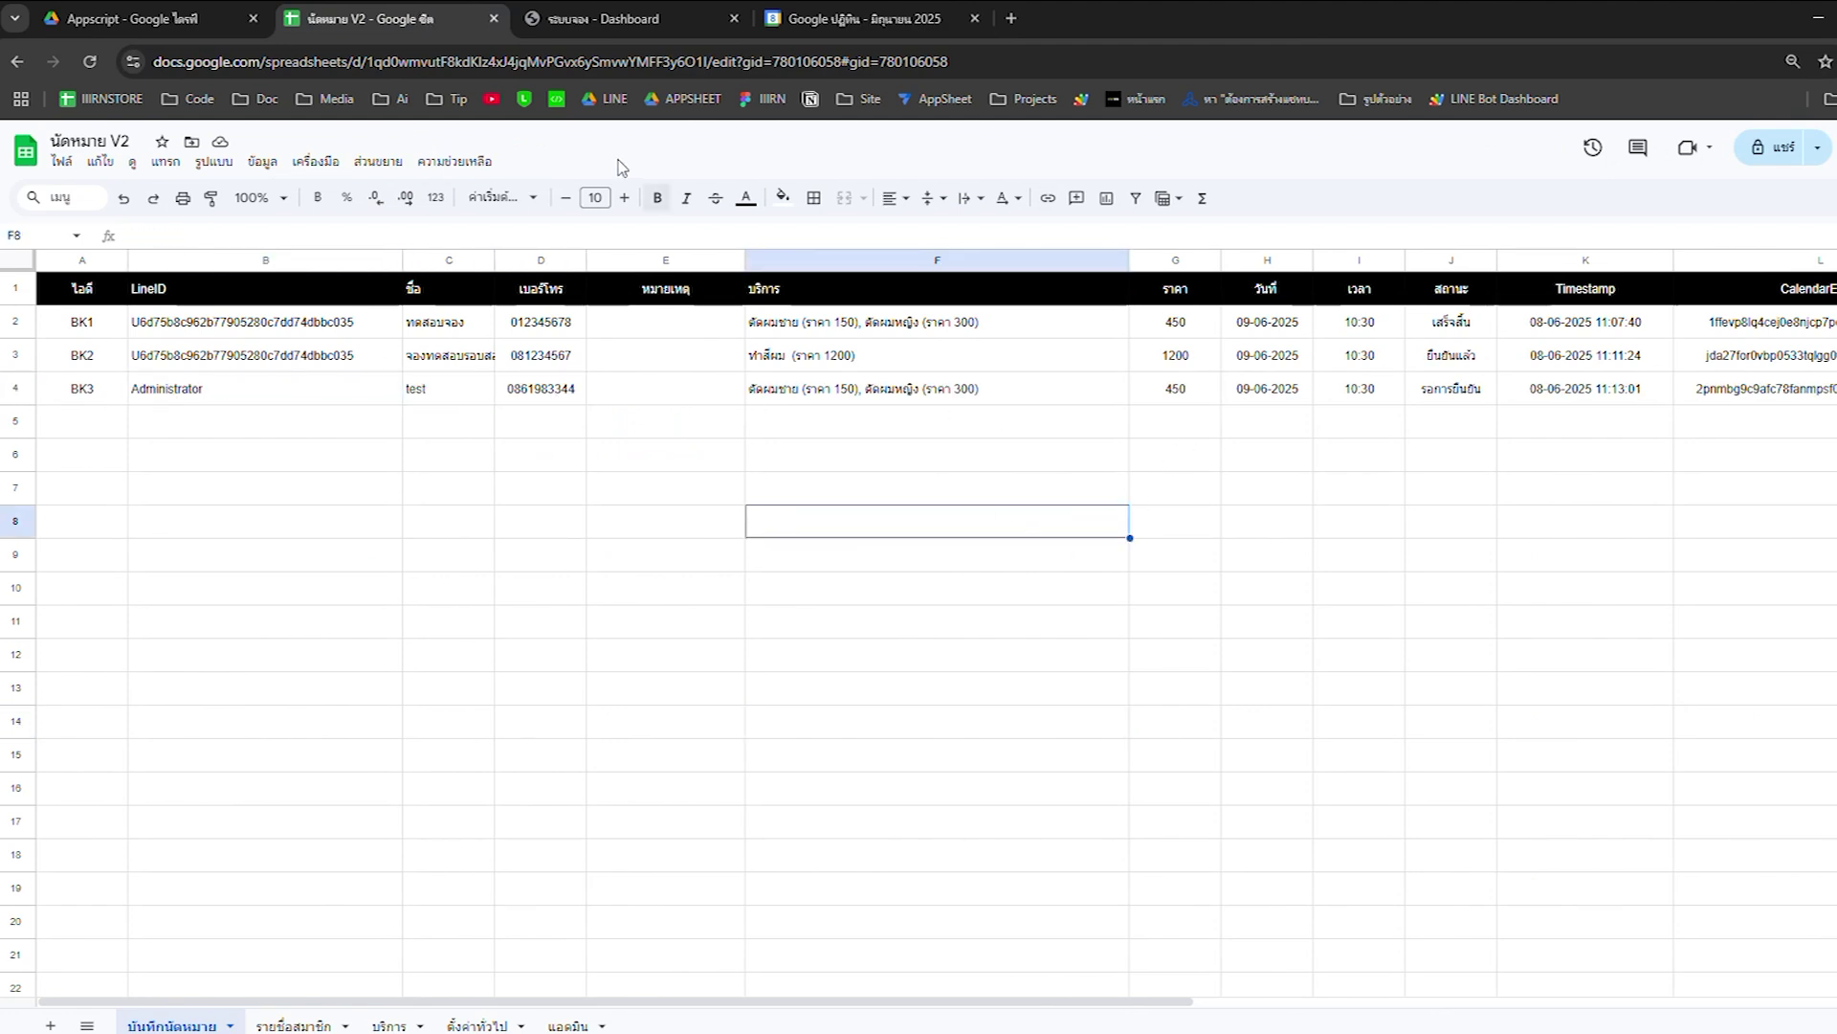
pyautogui.click(595, 23)
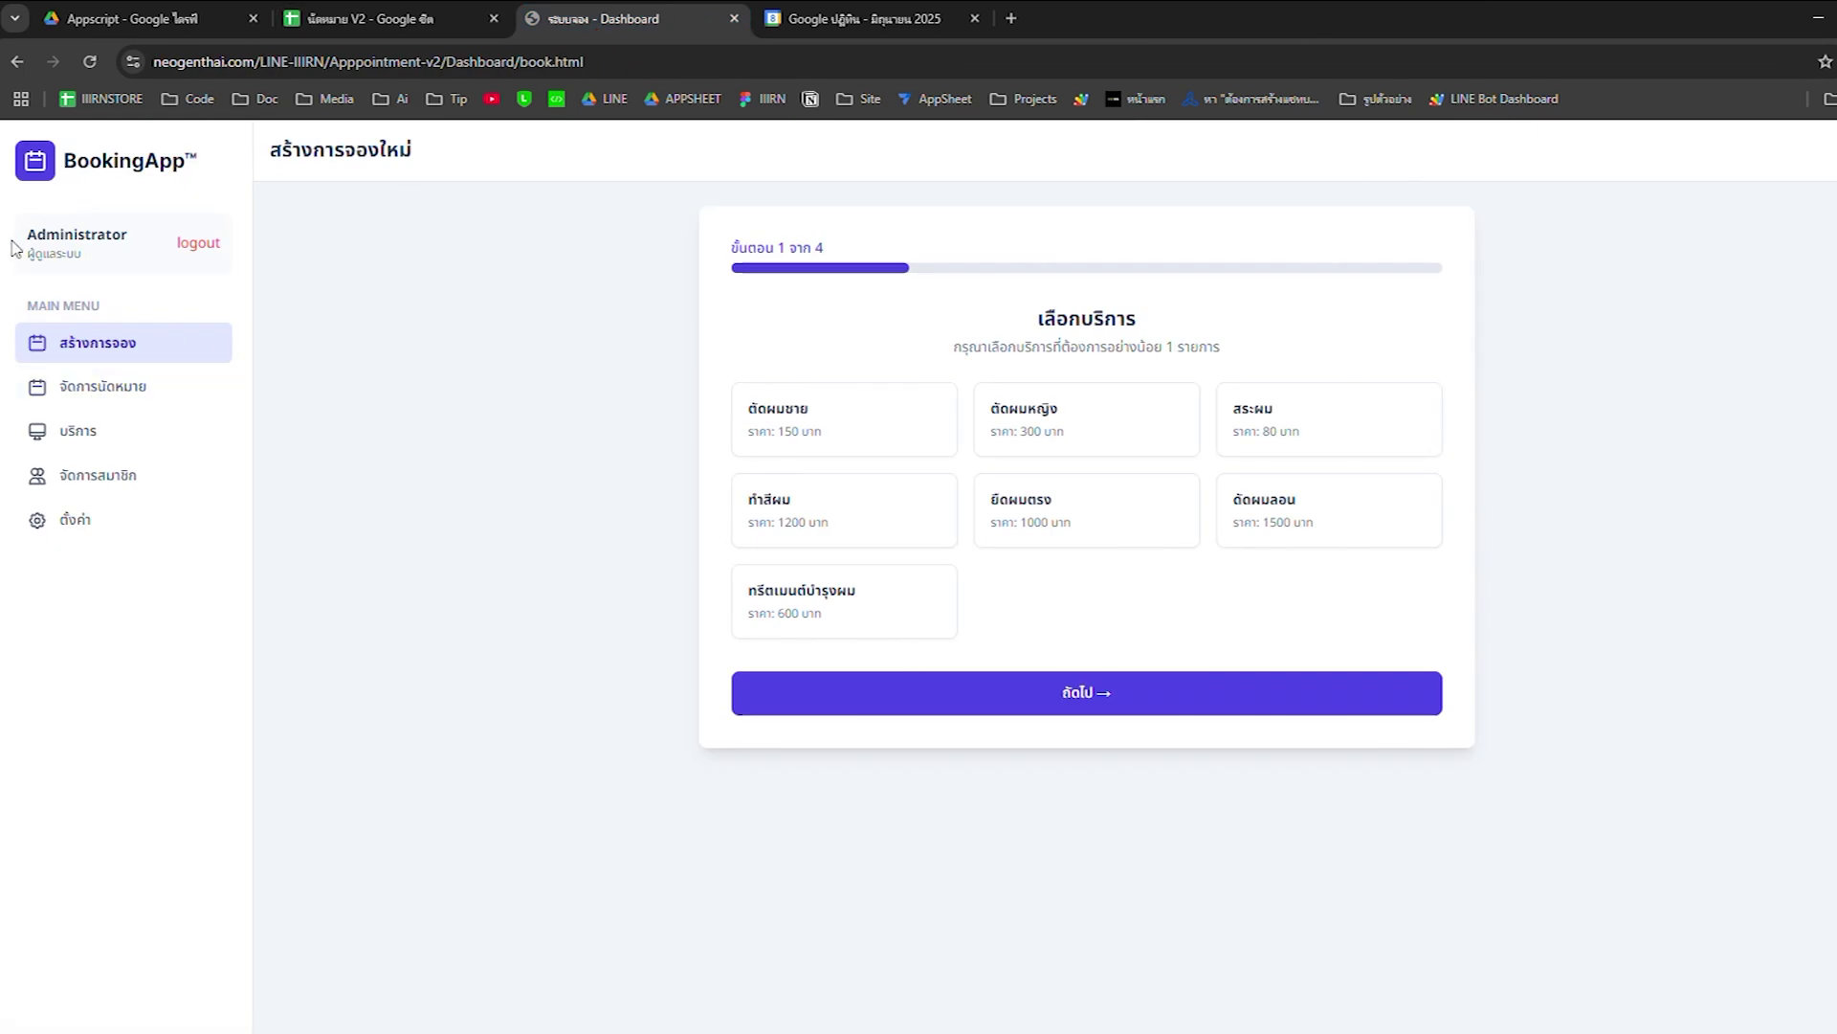
pyautogui.moveTo(14, 237); pyautogui.dragTo(94, 266)
# Go through the จัดการนัดหมาย board to the บริการ page listing seven services, e.g. ตัดผมชาย ฿150
pyautogui.click(96, 268)
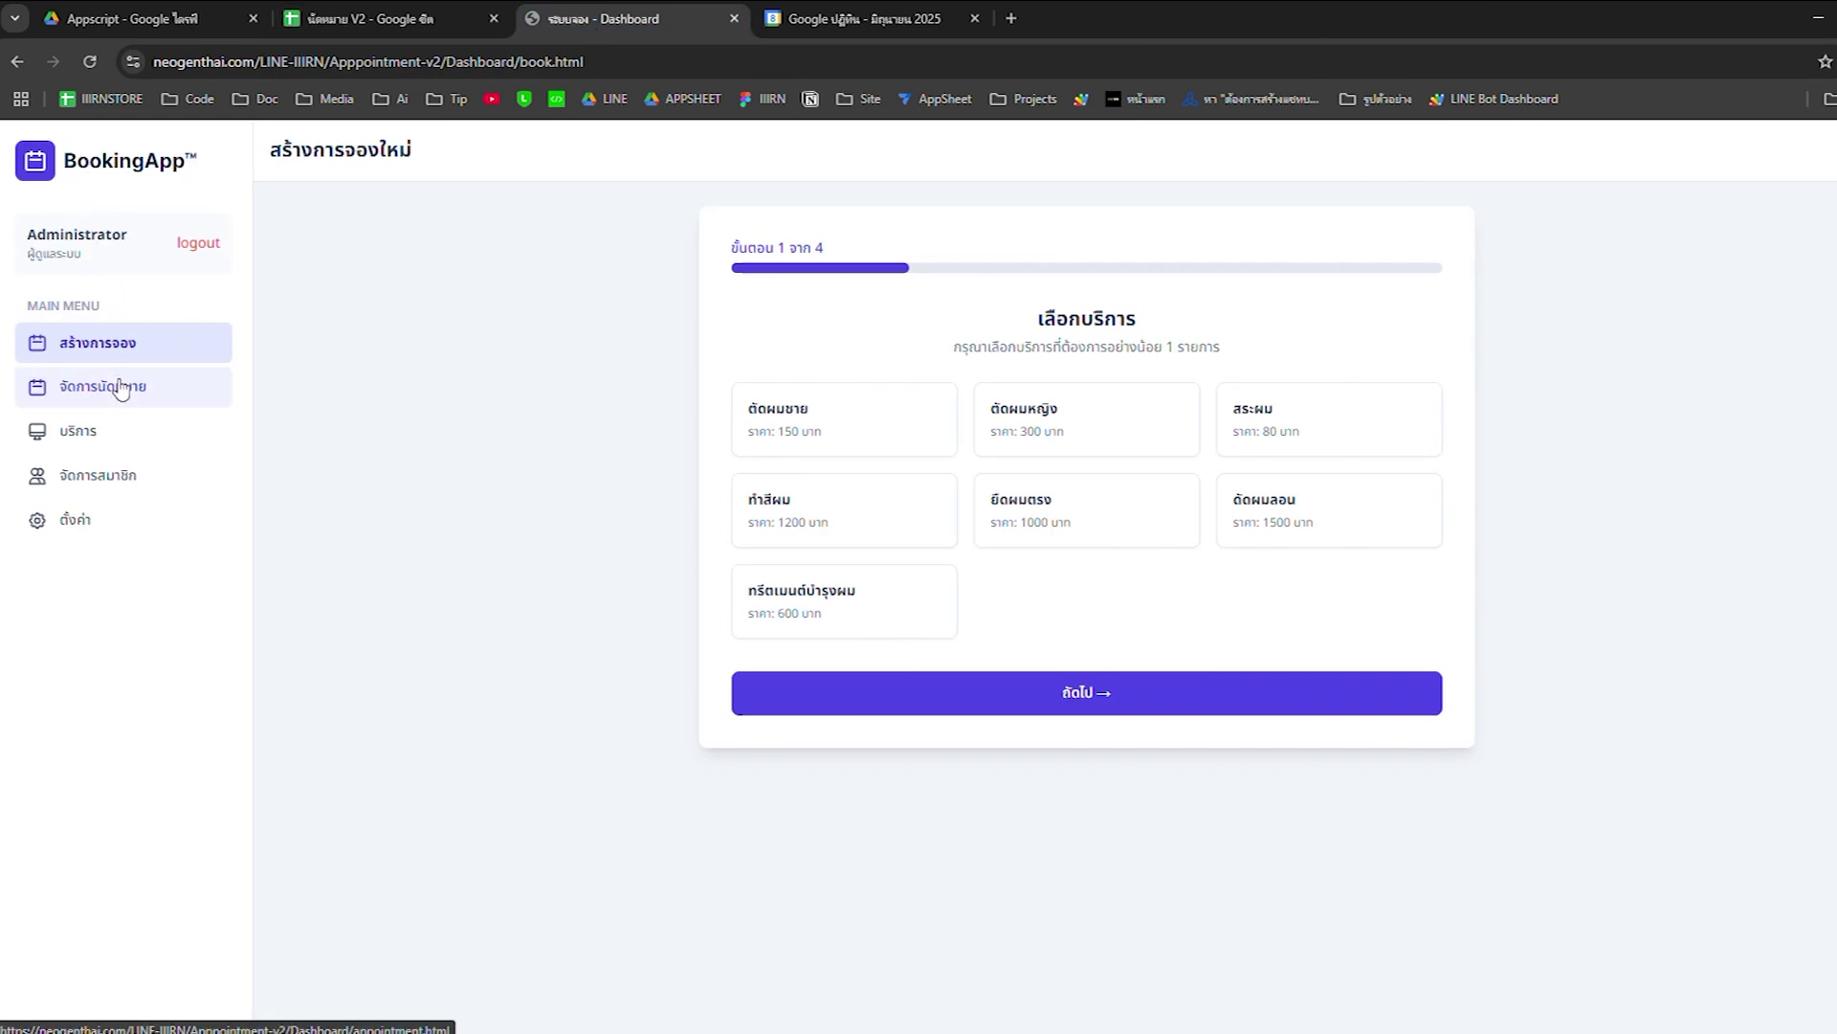
pyautogui.click(129, 387)
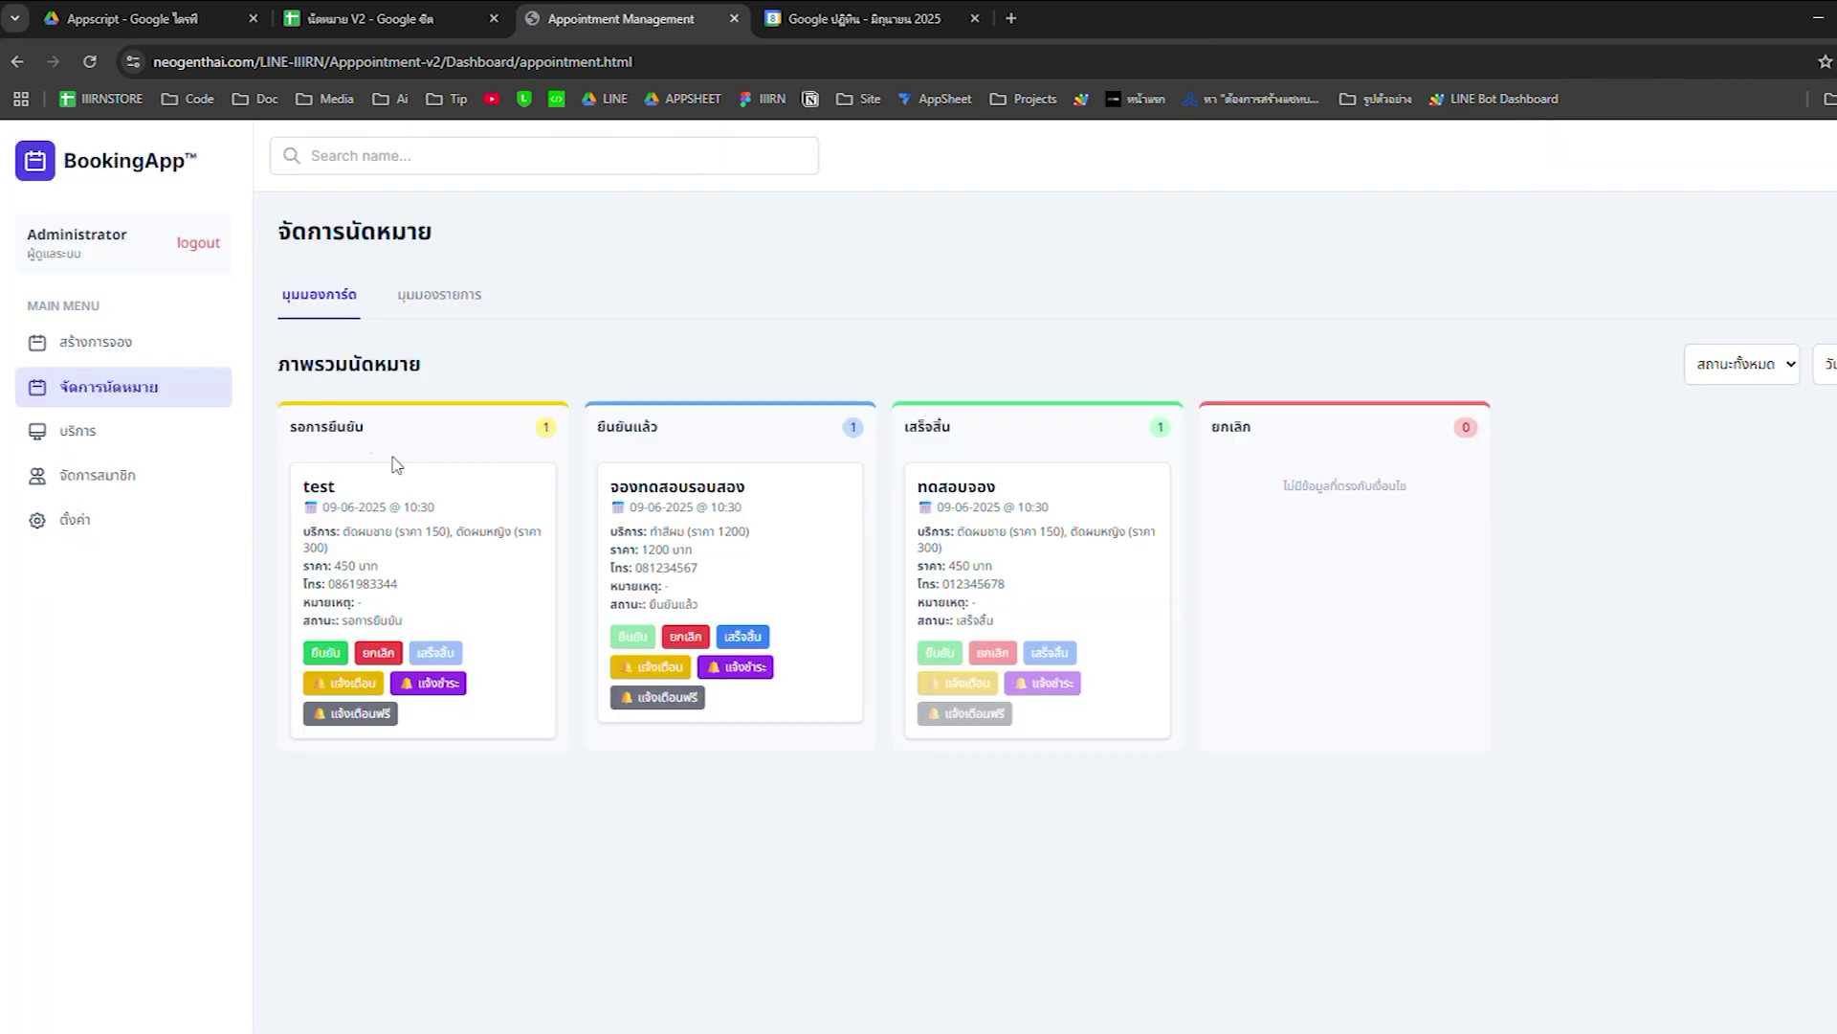
pyautogui.doubleClick(306, 486)
pyautogui.click(409, 533)
pyautogui.click(85, 441)
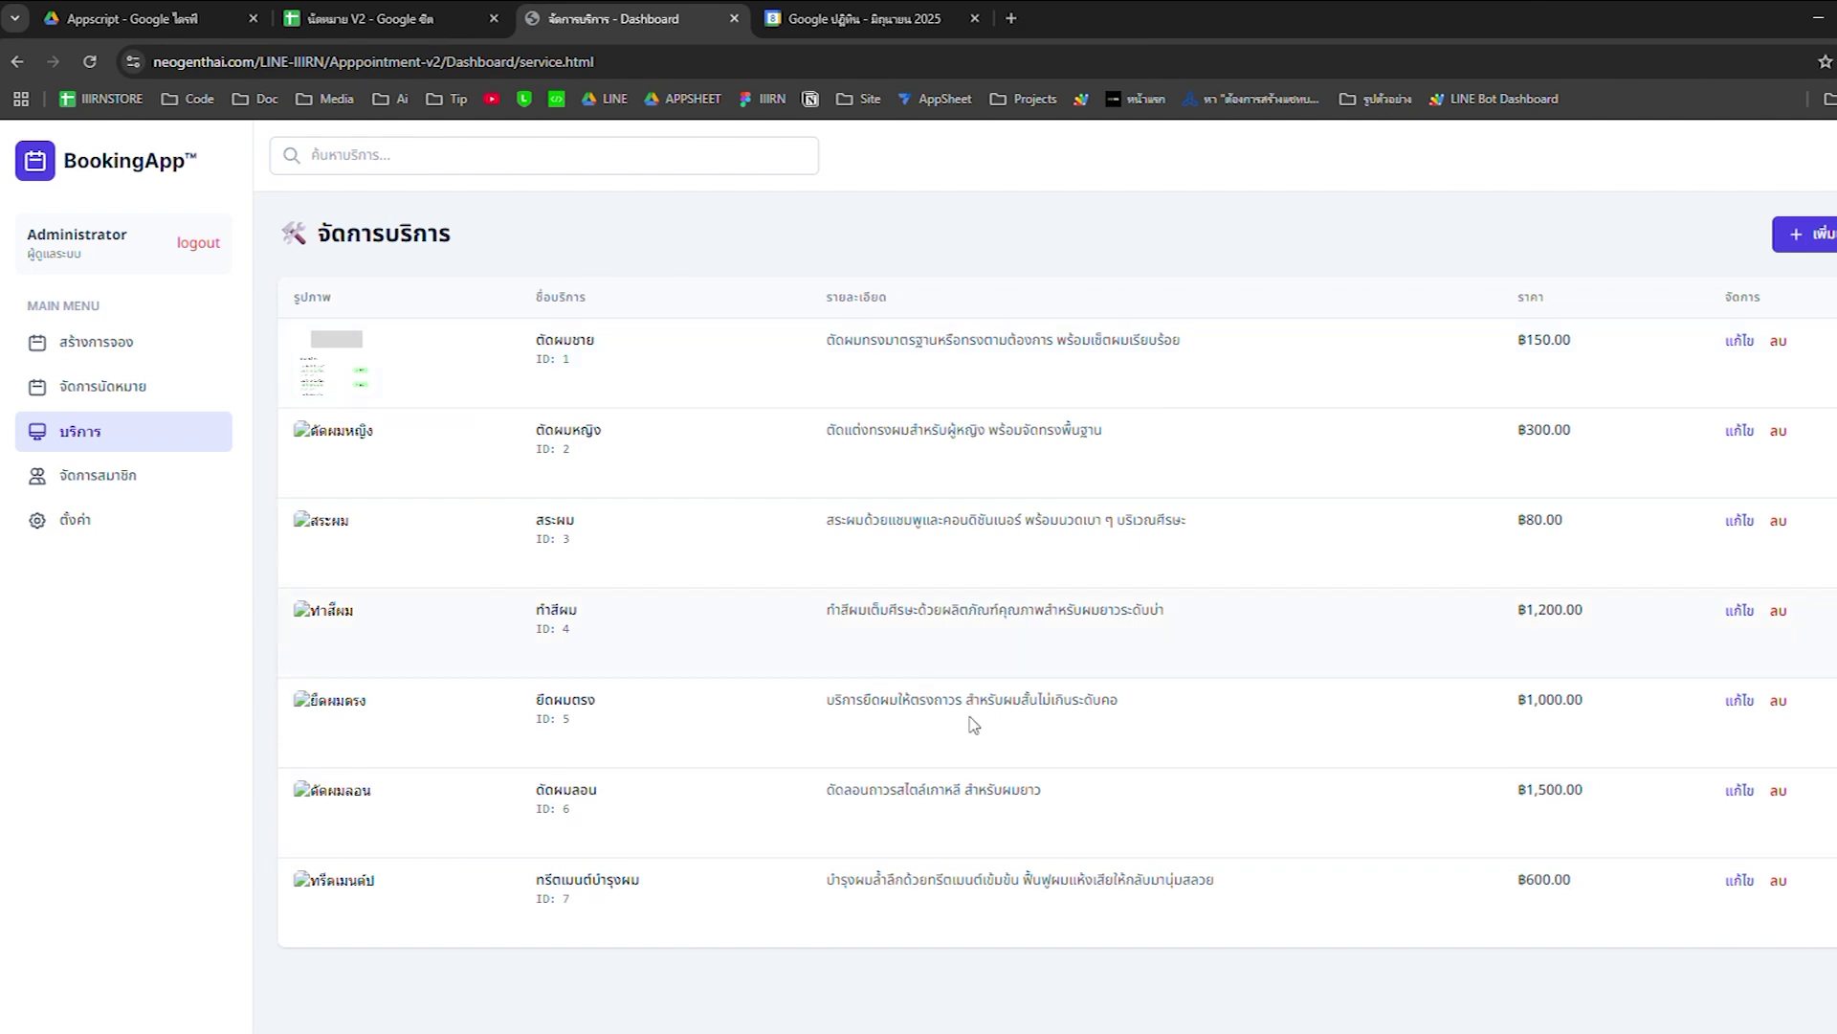
# Look over the add-service form without saving, check the services sheet, and return to the services list
pyautogui.click(1803, 233)
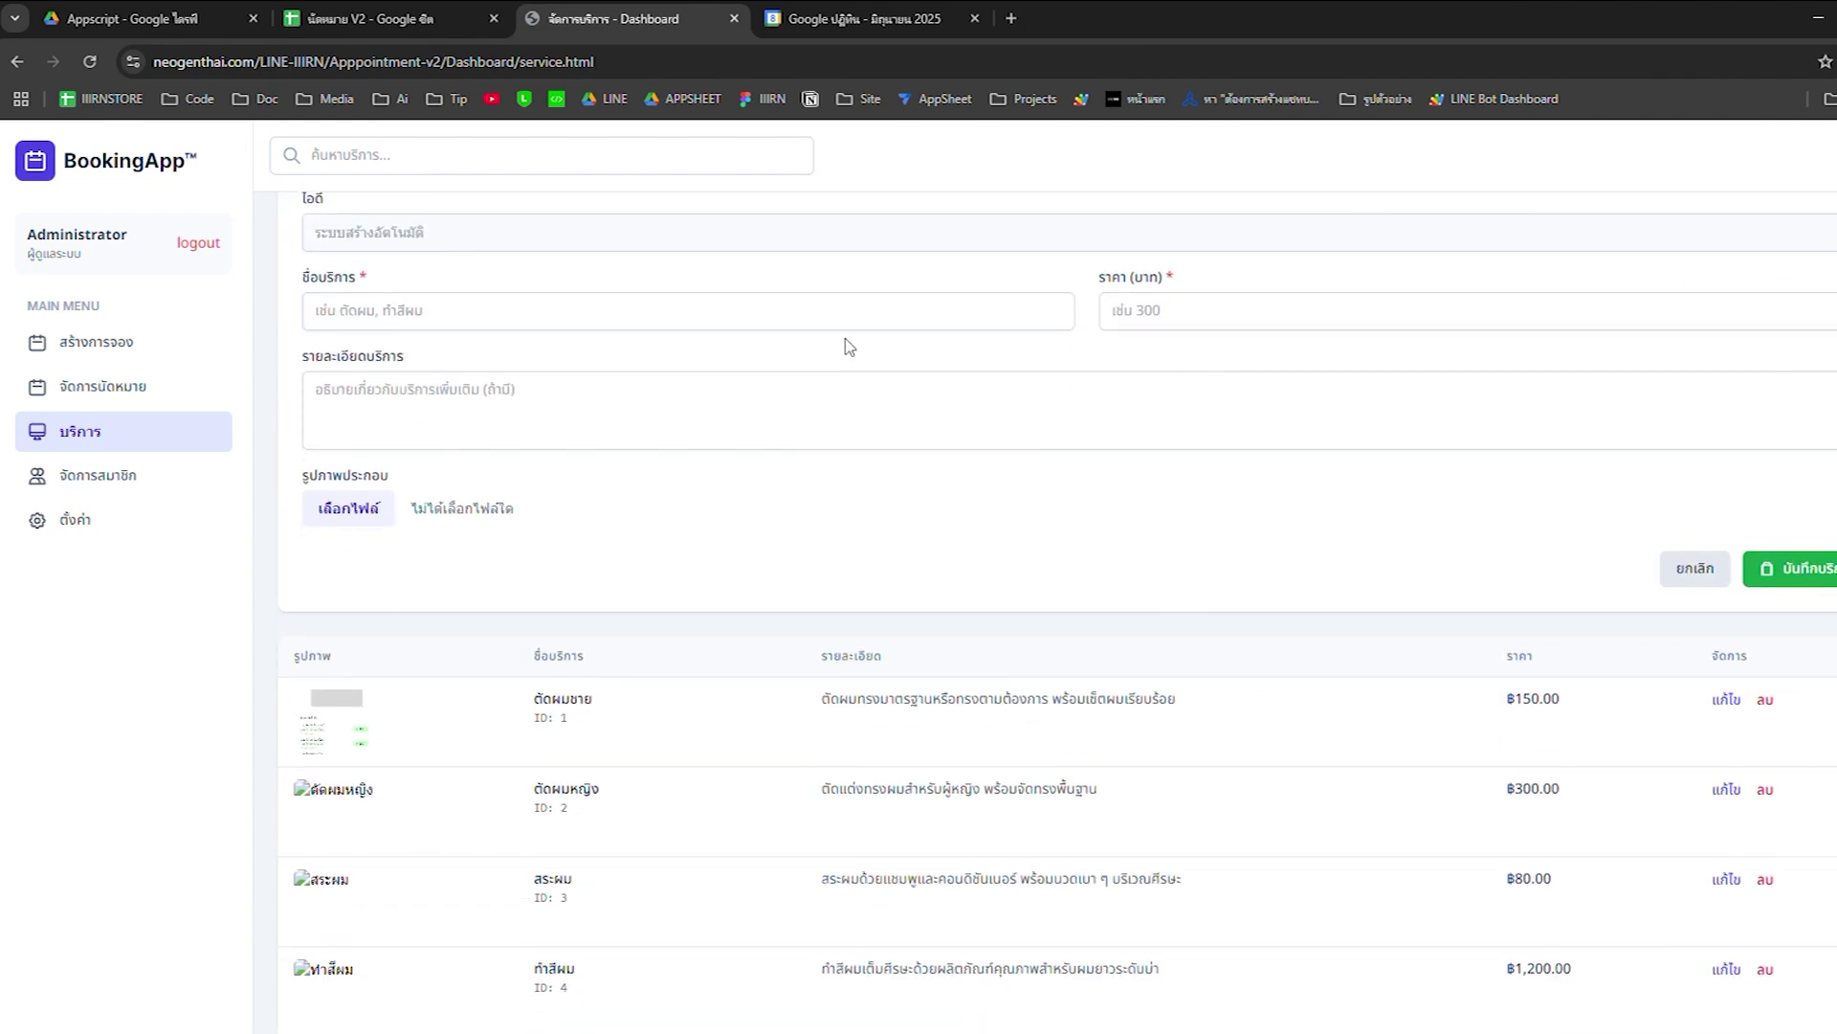
pyautogui.scroll(2, 773, 506)
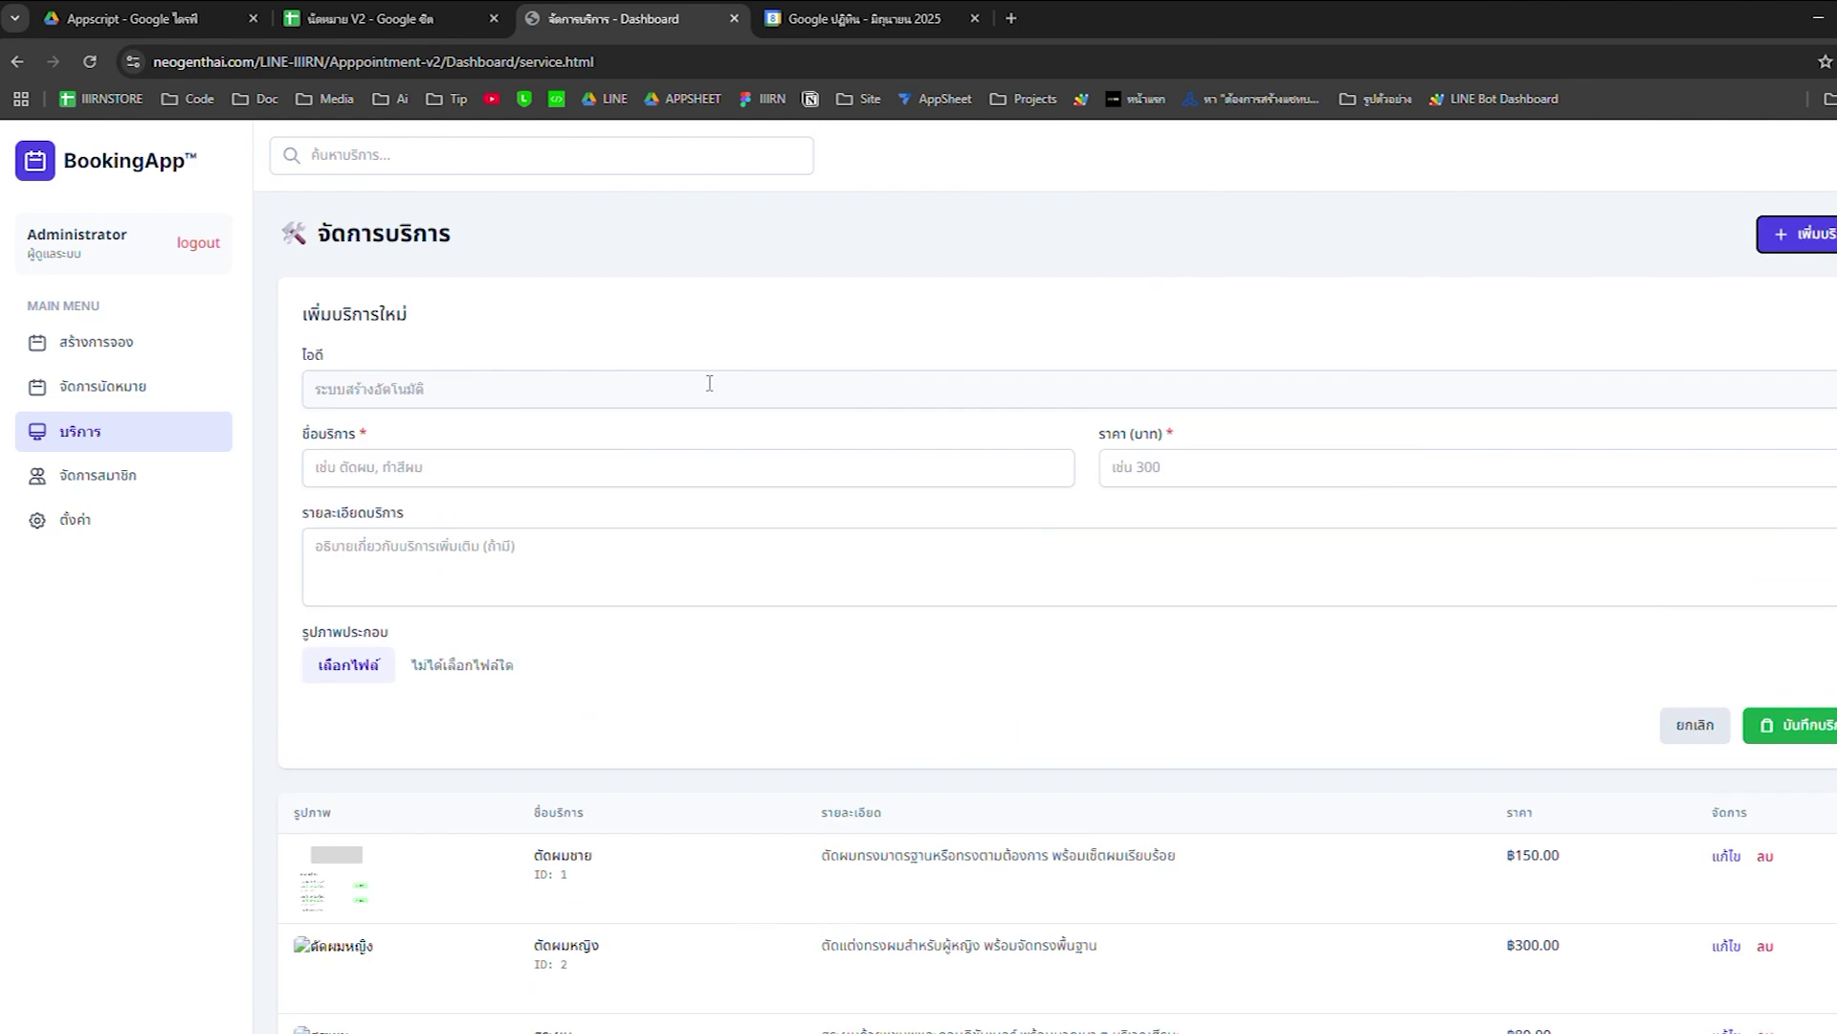
pyautogui.click(1696, 723)
pyautogui.click(383, 19)
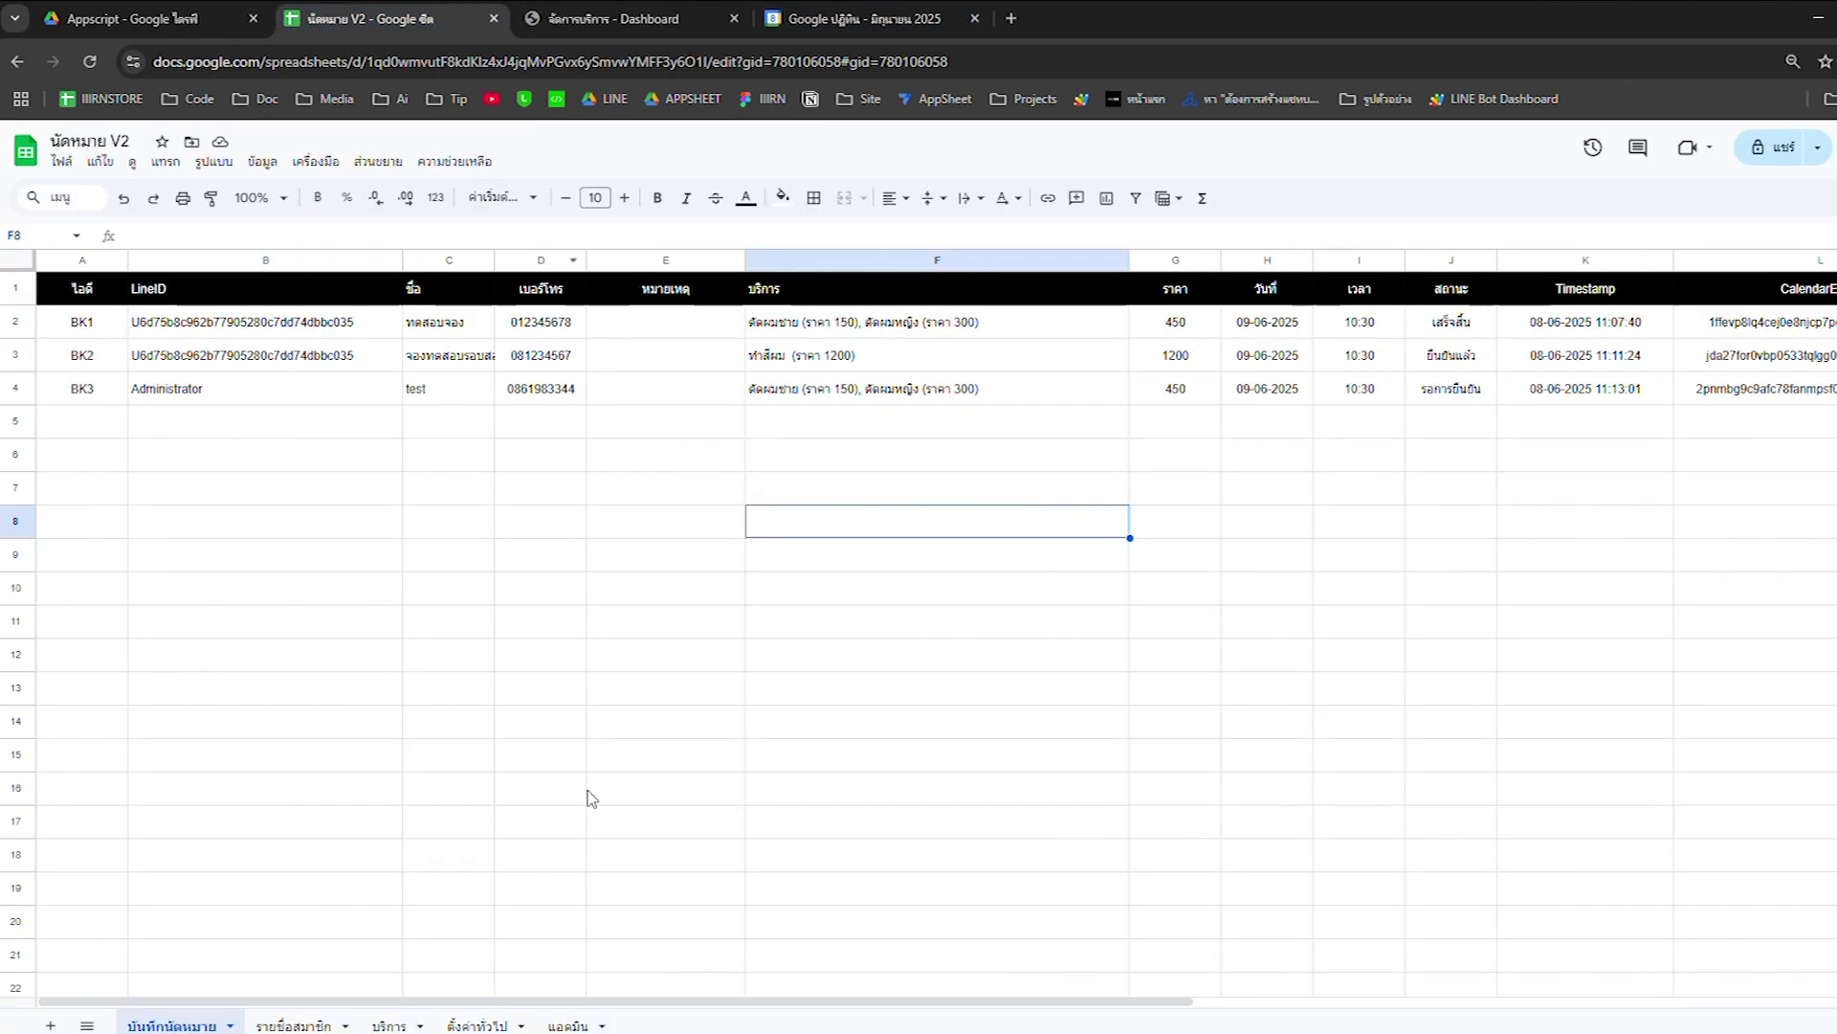
pyautogui.click(390, 1025)
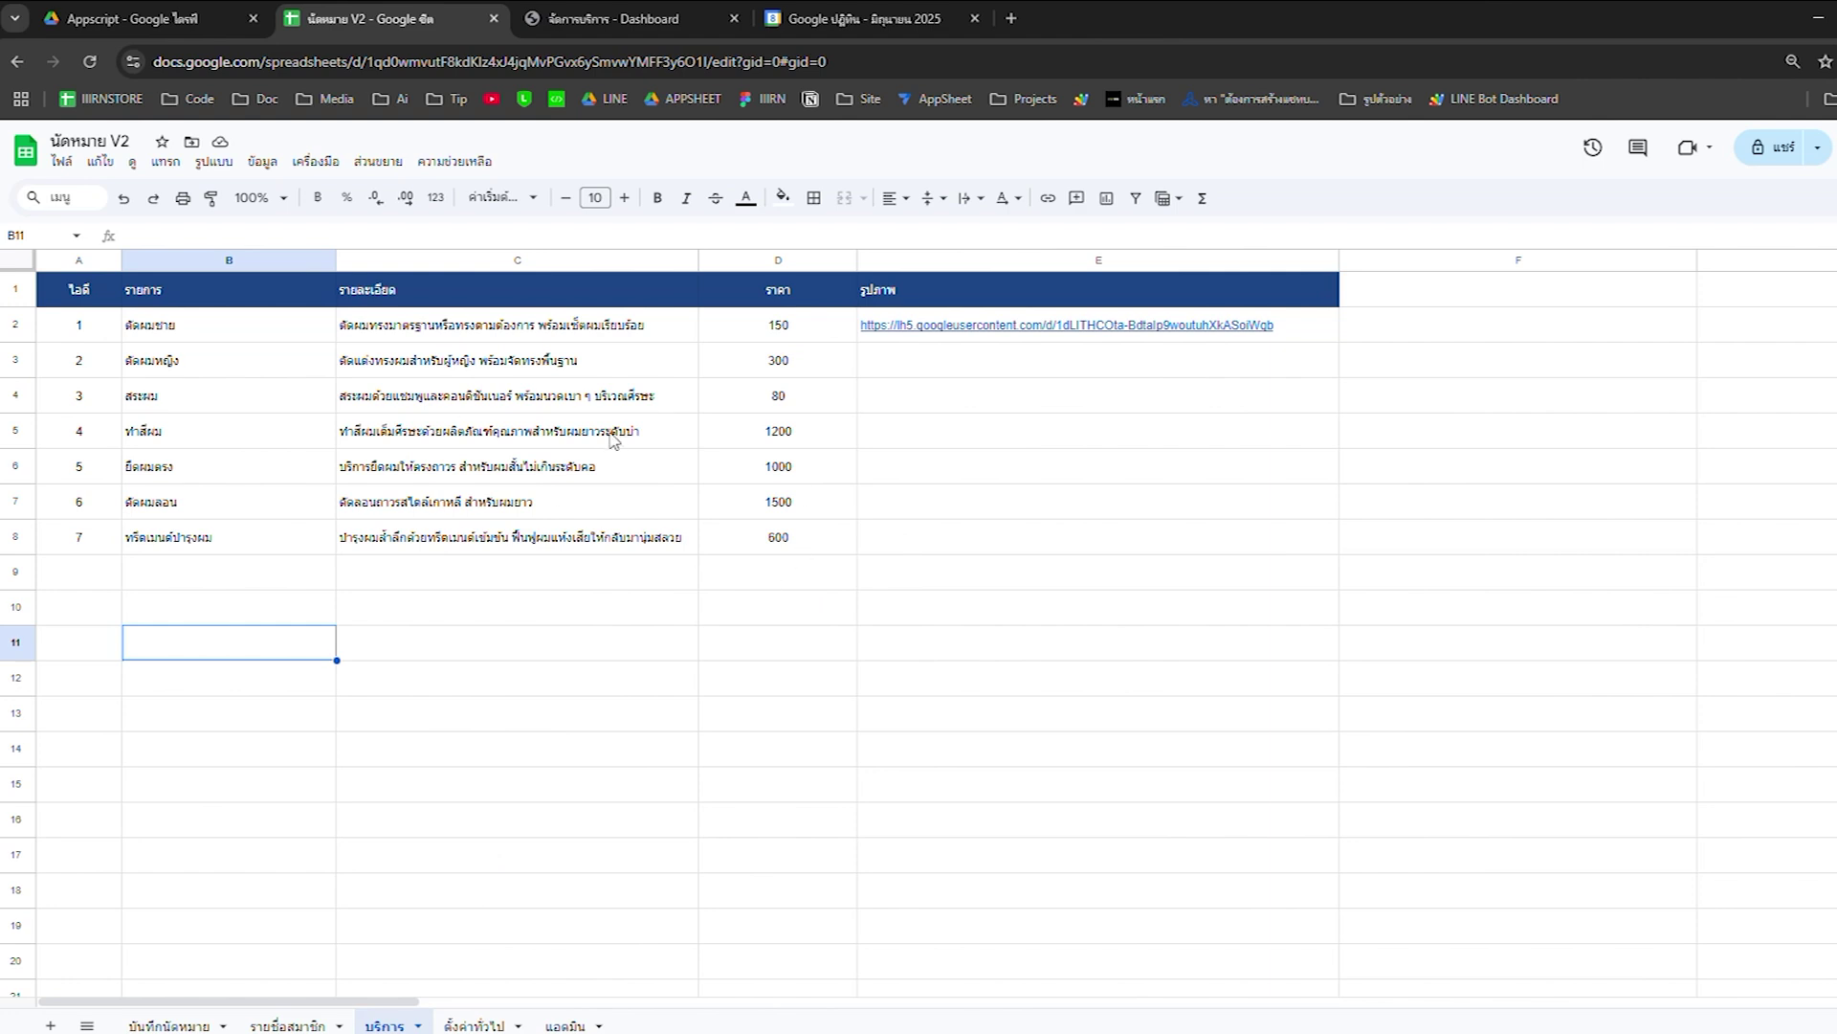
pyautogui.click(524, 18)
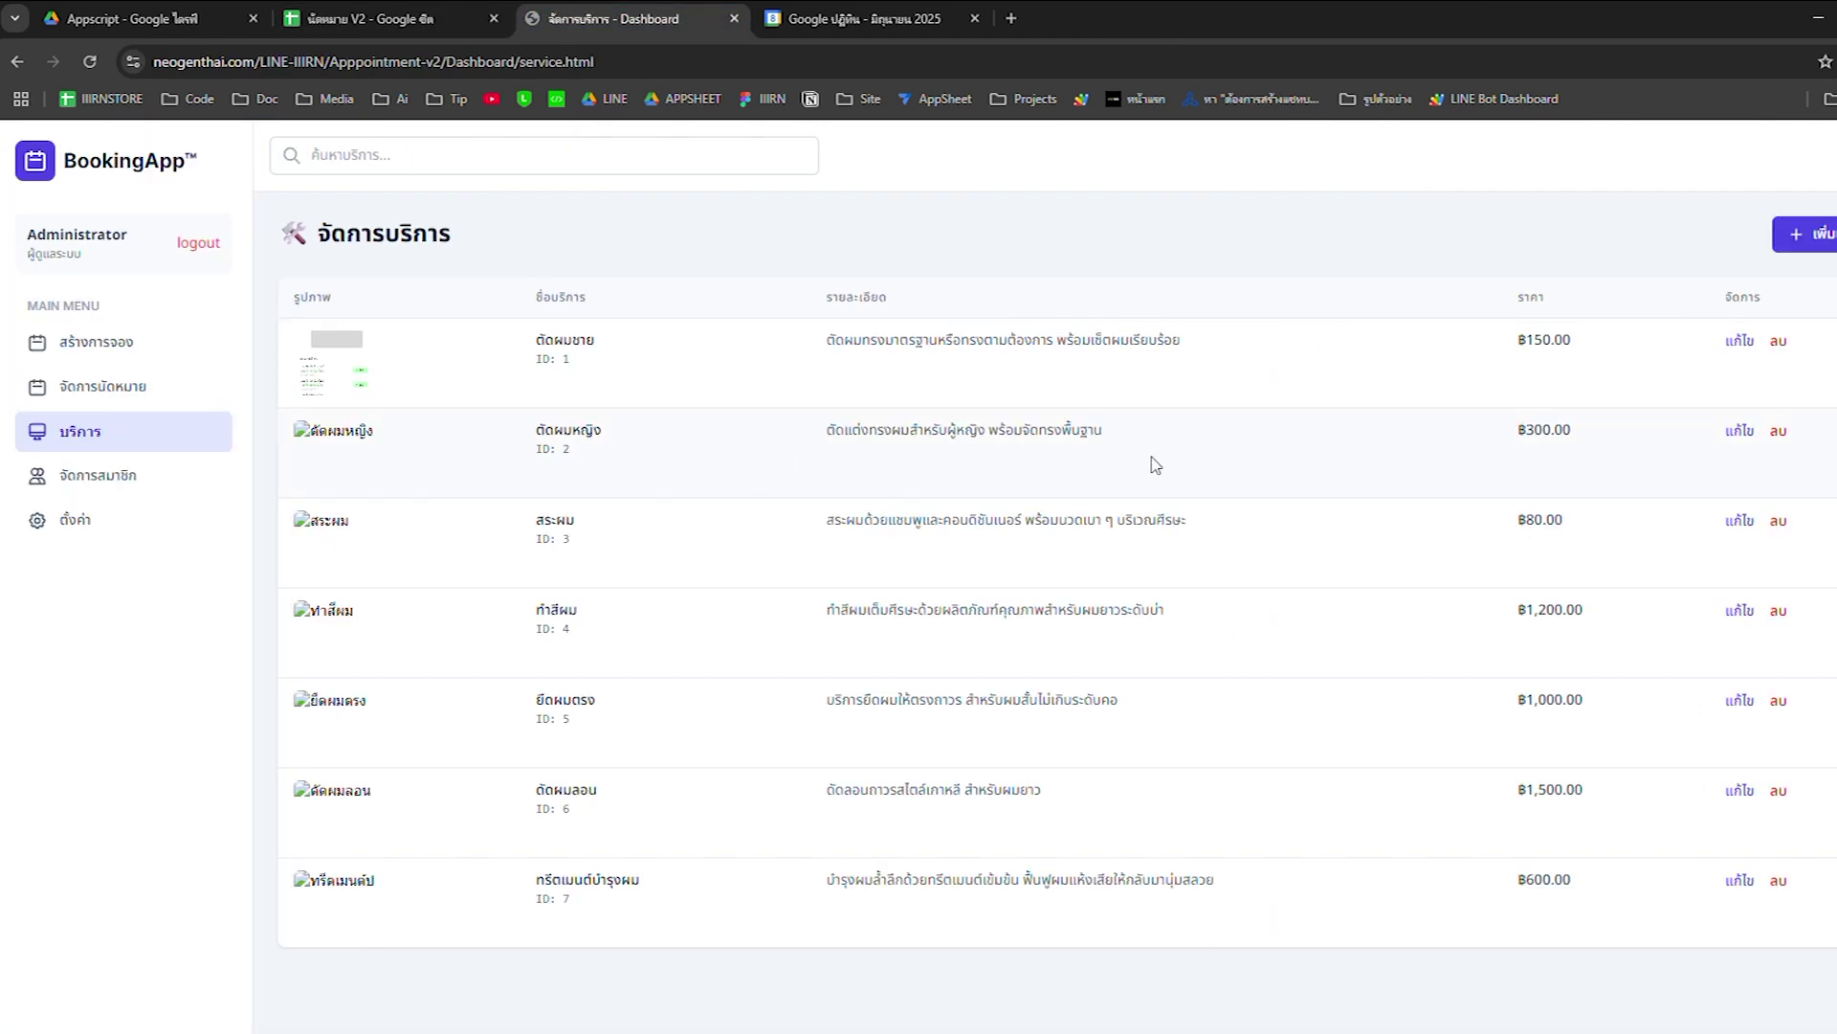
# Raise ตัดผมหญิง's price from ฿300 to ฿350, confirm the update, and open the member list
pyautogui.click(1740, 431)
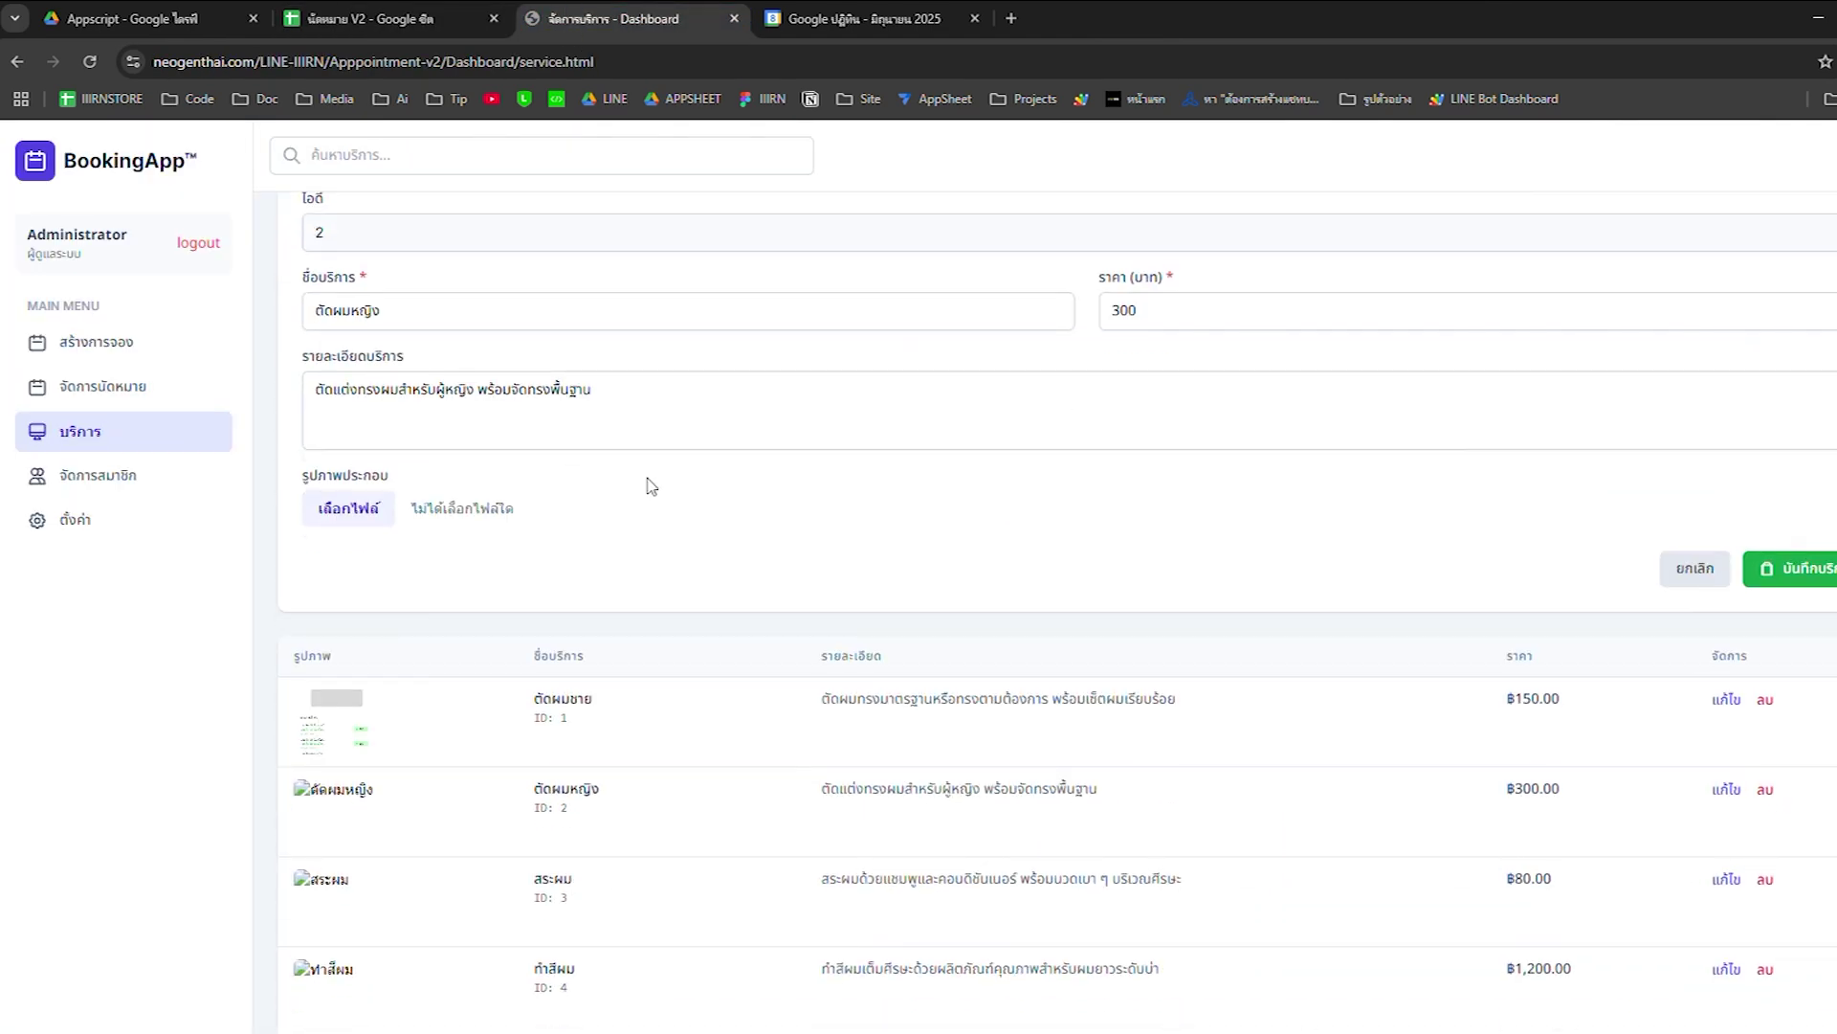
pyautogui.scroll(2, 773, 400)
pyautogui.click(1175, 468)
pyautogui.write('350')
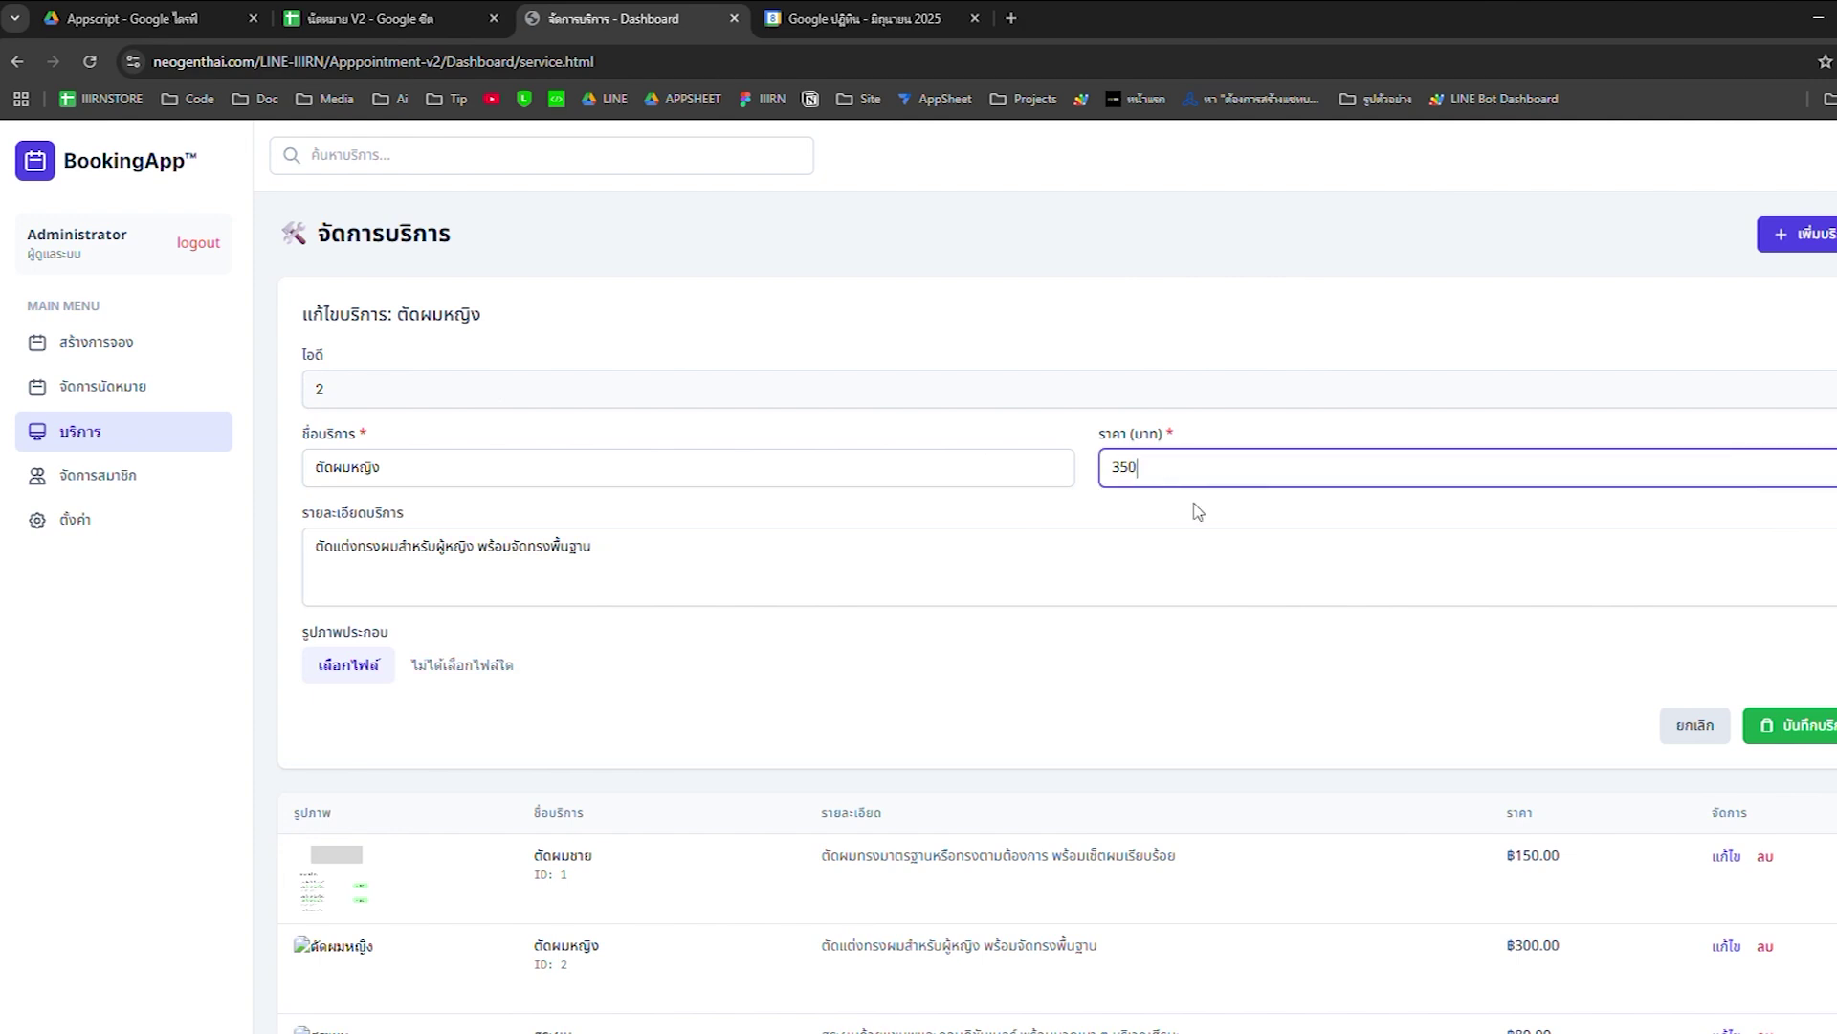
pyautogui.click(1785, 724)
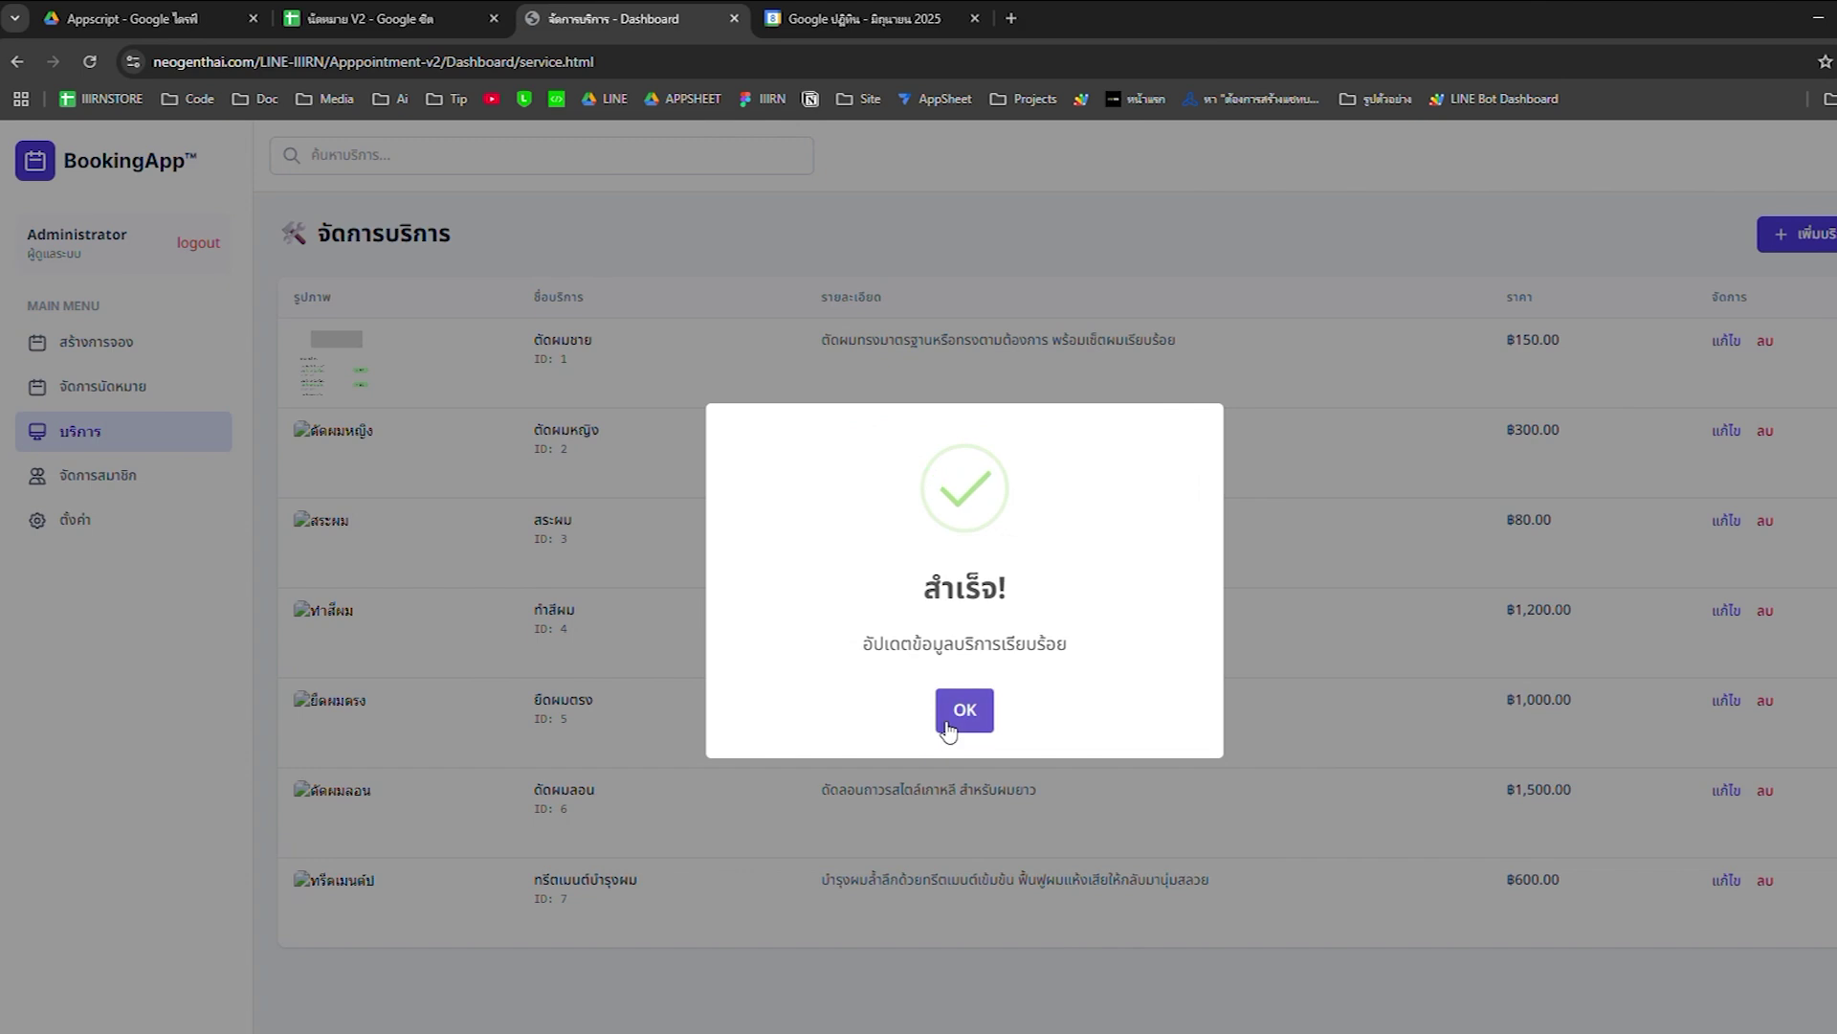
pyautogui.click(963, 713)
pyautogui.moveTo(1521, 450); pyautogui.dragTo(1581, 447)
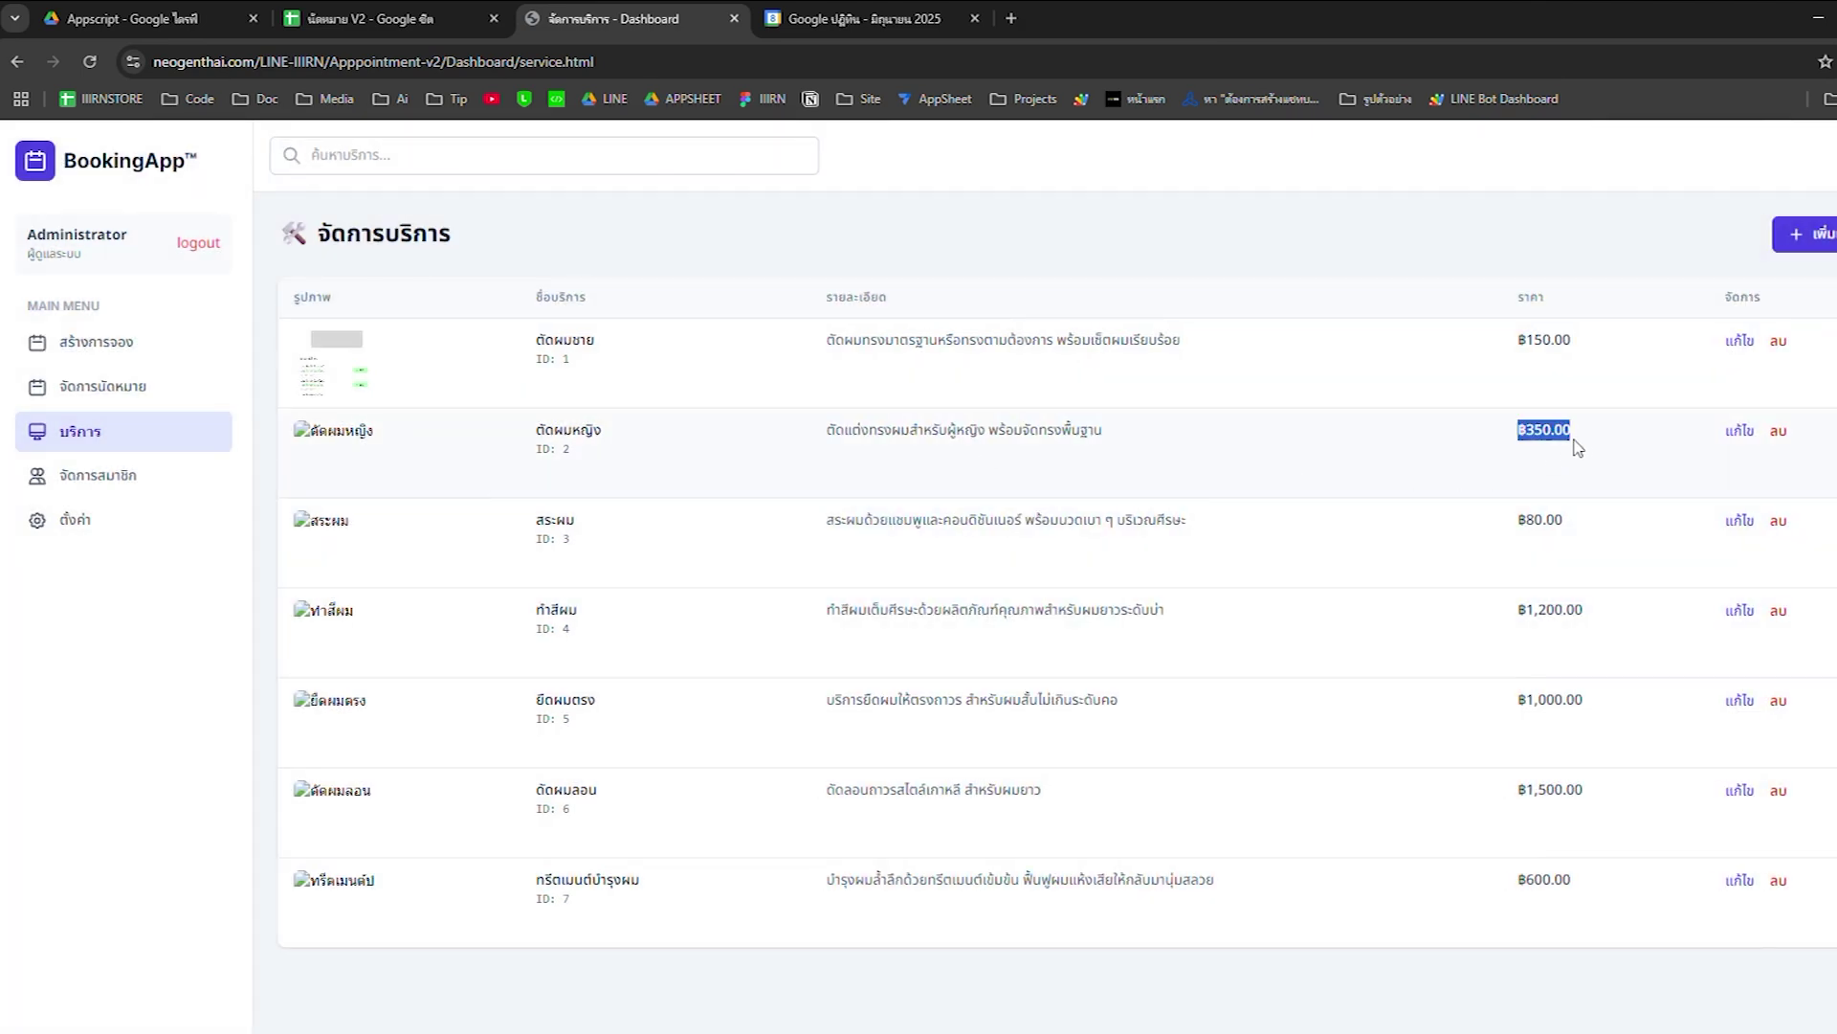
pyautogui.click(81, 477)
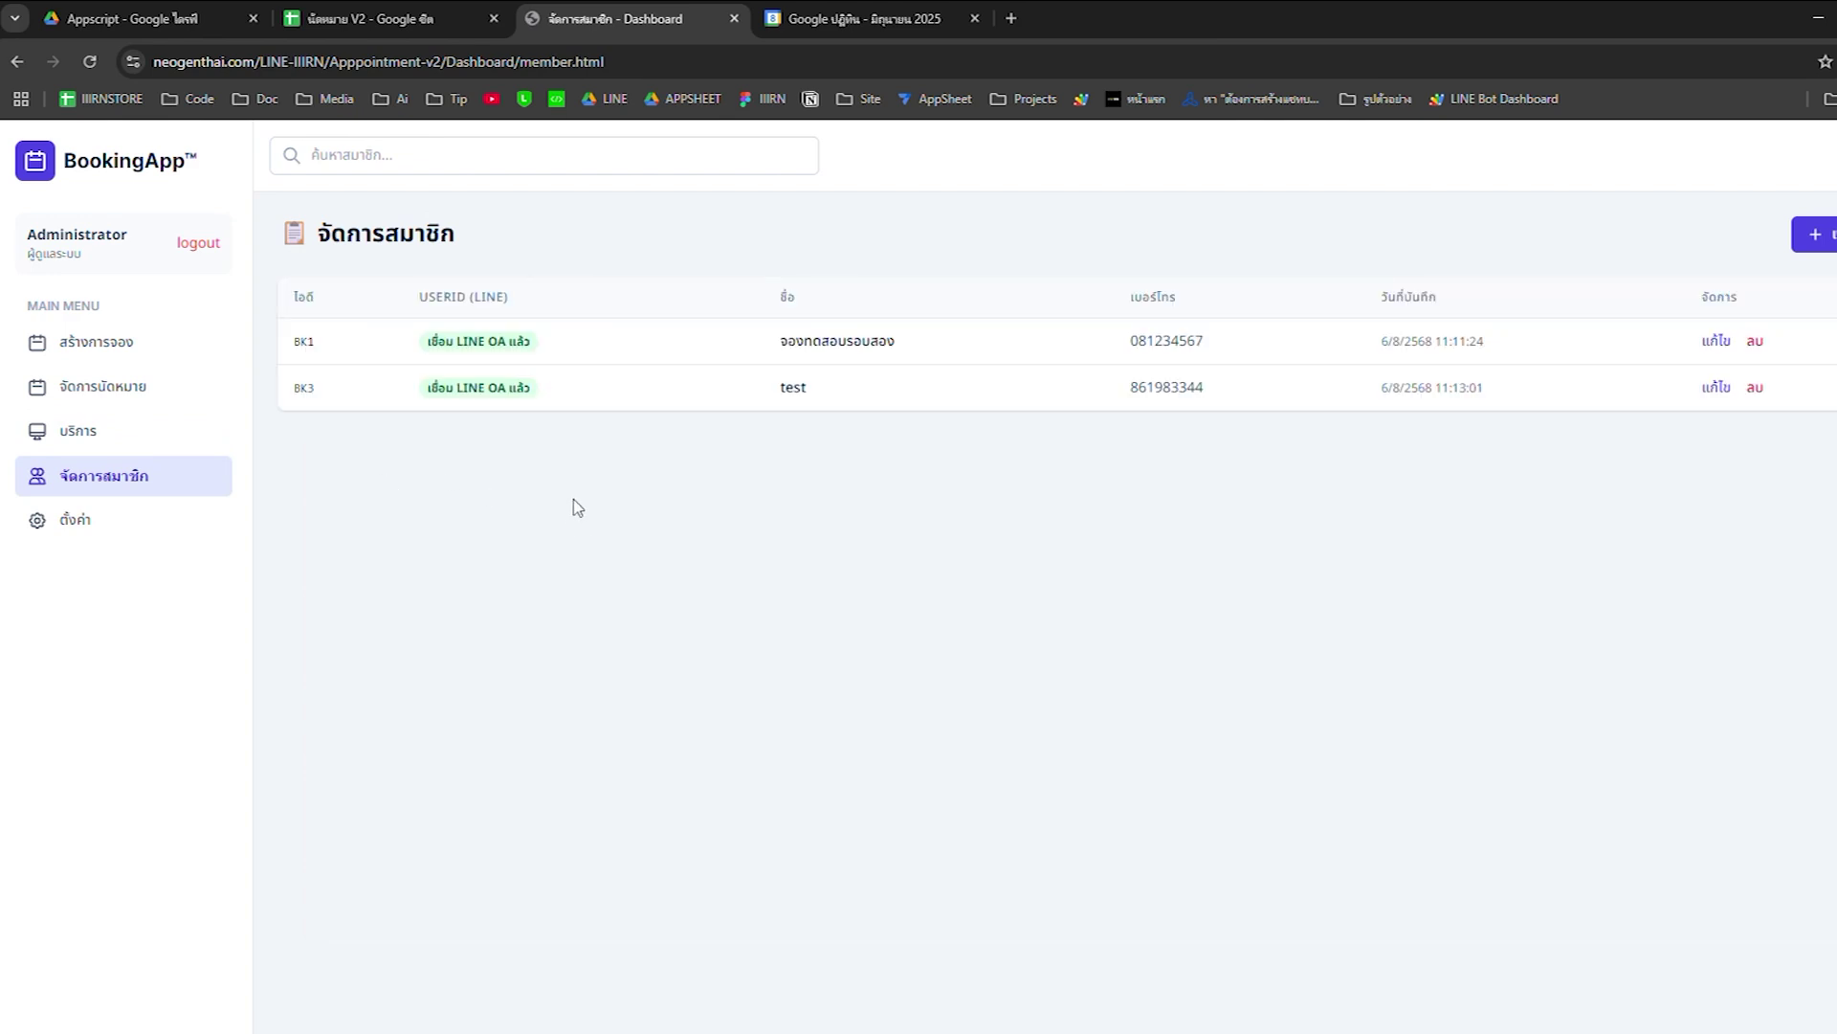
# Review the members' linked LINE user IDs and phone numbers, then go to the general settings page
pyautogui.moveTo(415, 342); pyautogui.dragTo(545, 386)
pyautogui.click(549, 395)
pyautogui.moveTo(1133, 342)
pyautogui.mouseDown()
pyautogui.moveTo(1261, 390)
pyautogui.moveTo(1243, 356)
pyautogui.mouseUp()
pyautogui.click(1243, 356)
pyautogui.click(131, 520)
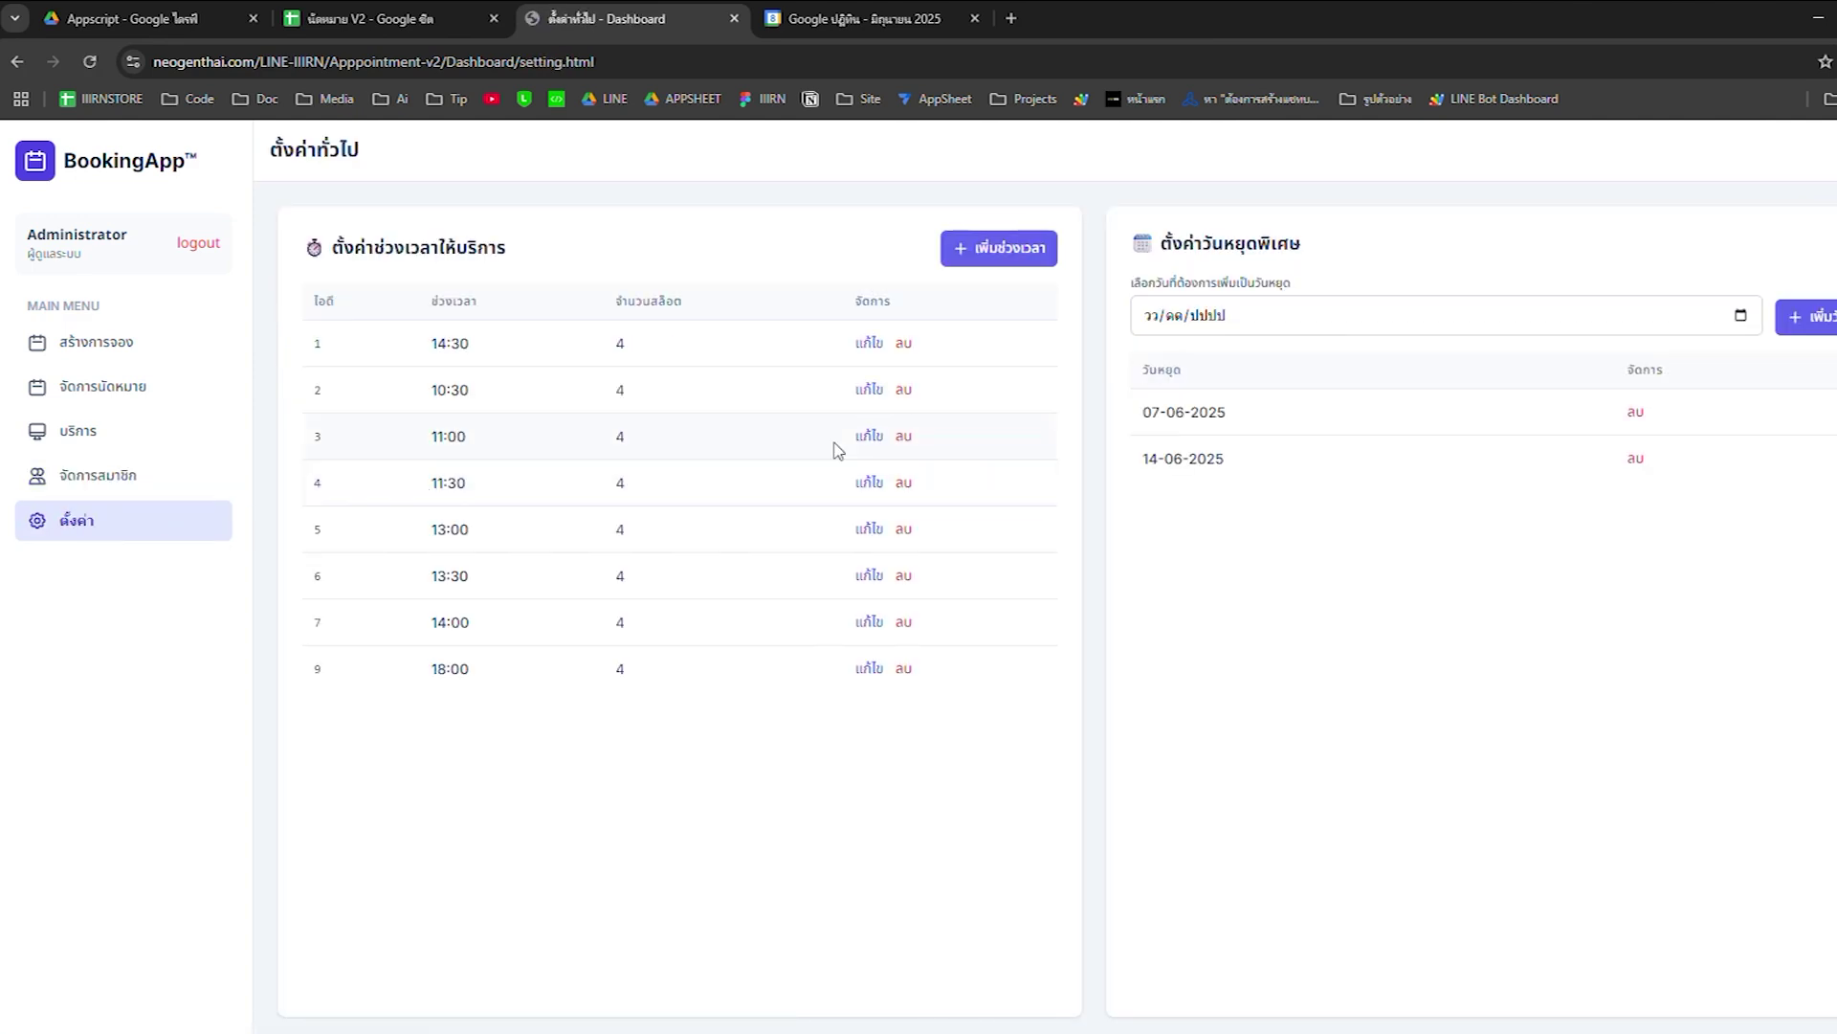
# Add a 19:00 service time slot with 2 slots and save it
pyautogui.click(986, 254)
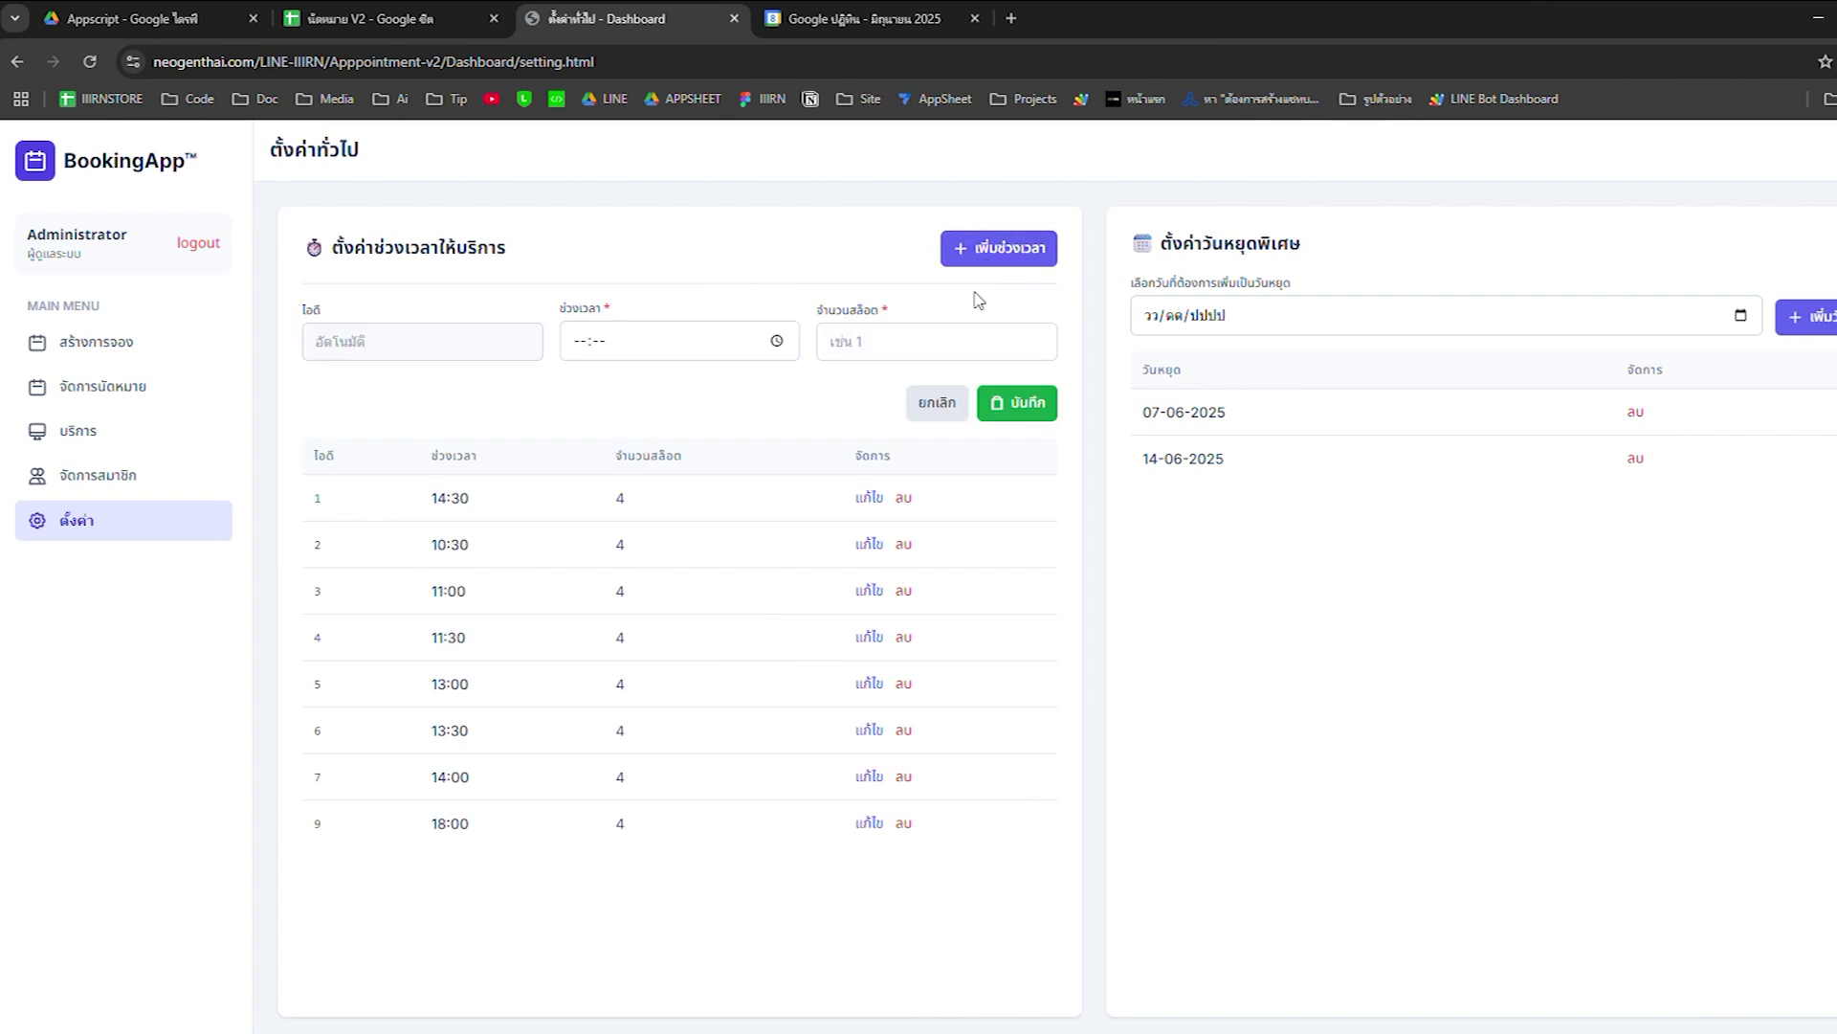
pyautogui.click(687, 347)
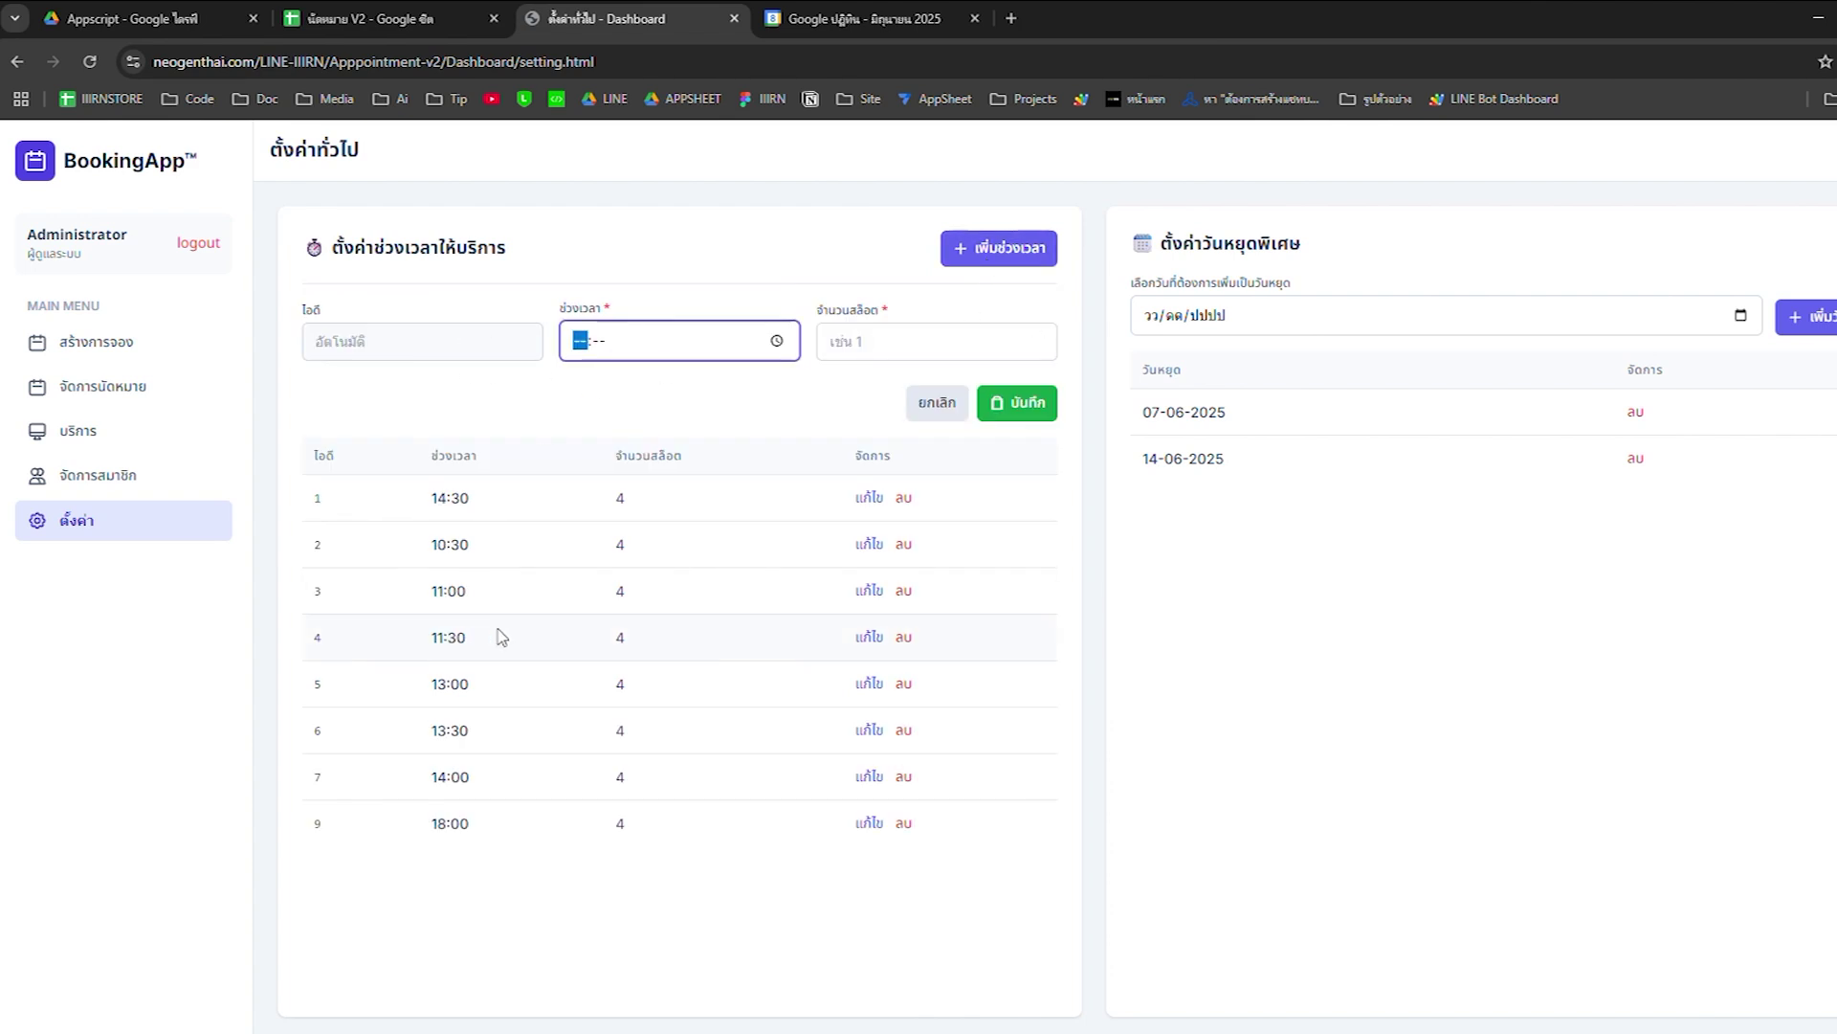
pyautogui.write('9:00')
pyautogui.click(859, 337)
pyautogui.write('2')
pyautogui.click(858, 382)
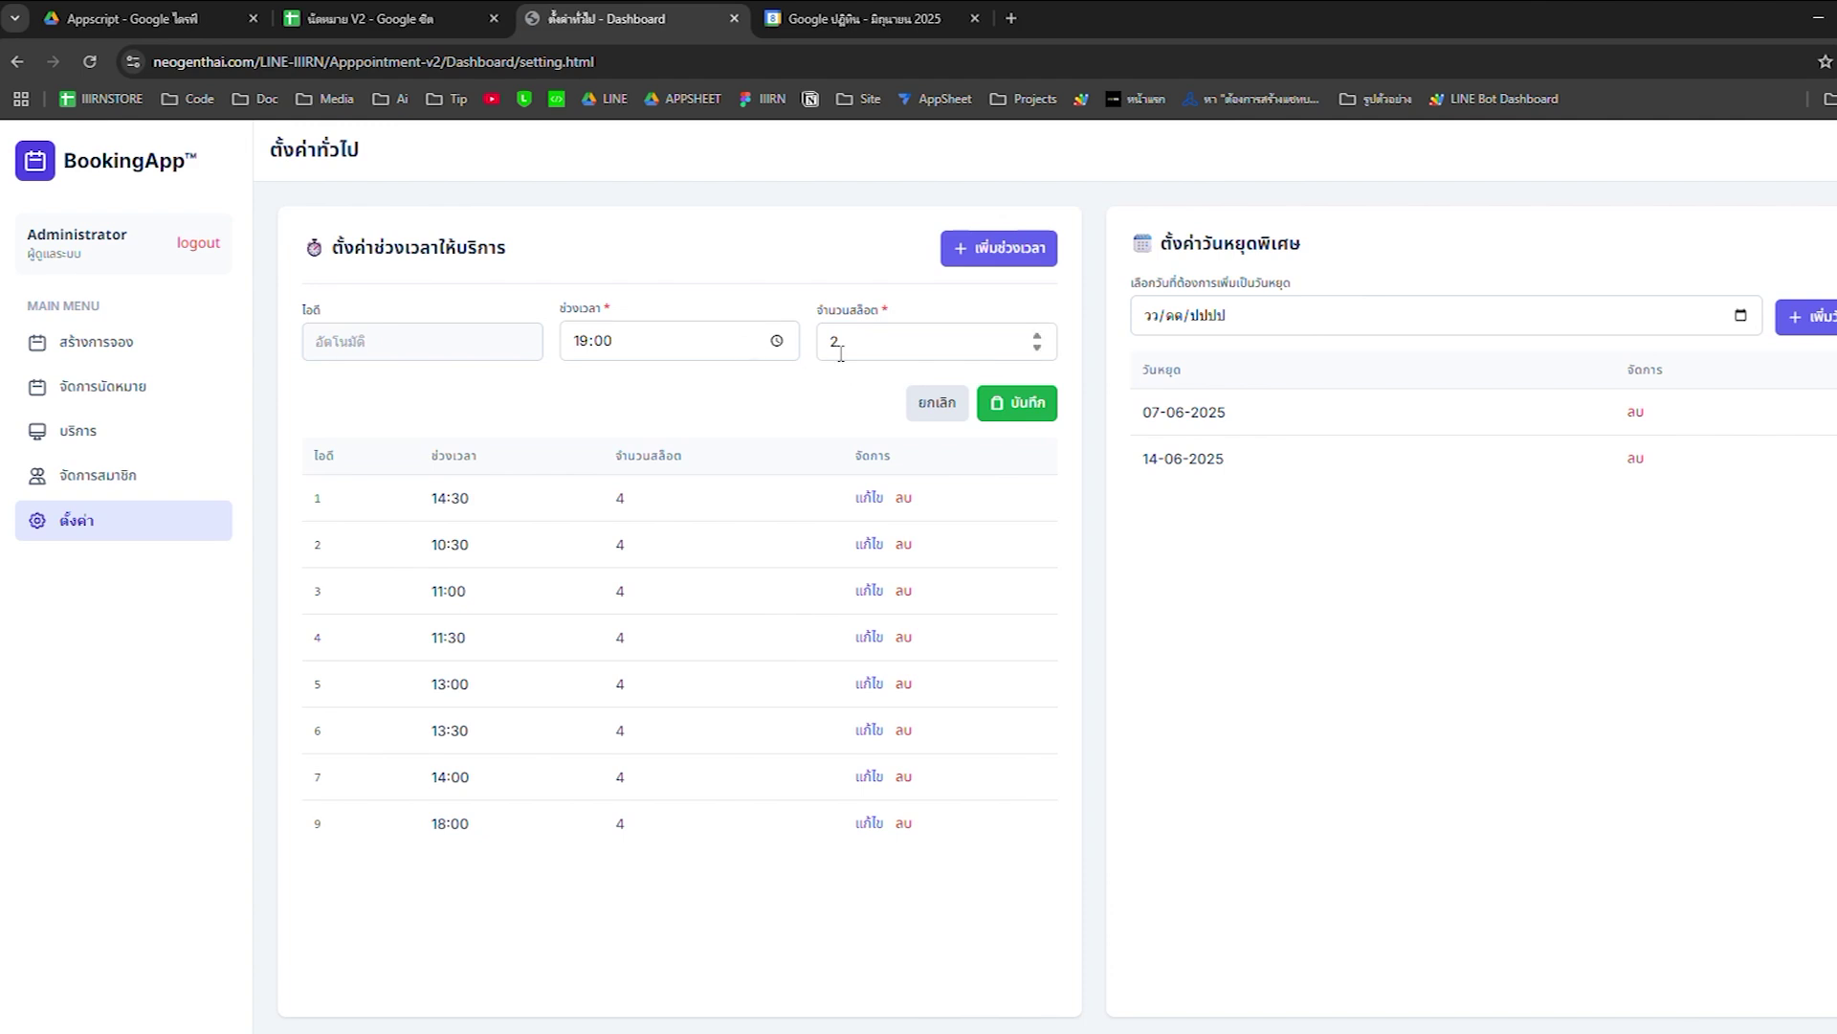
pyautogui.click(1015, 404)
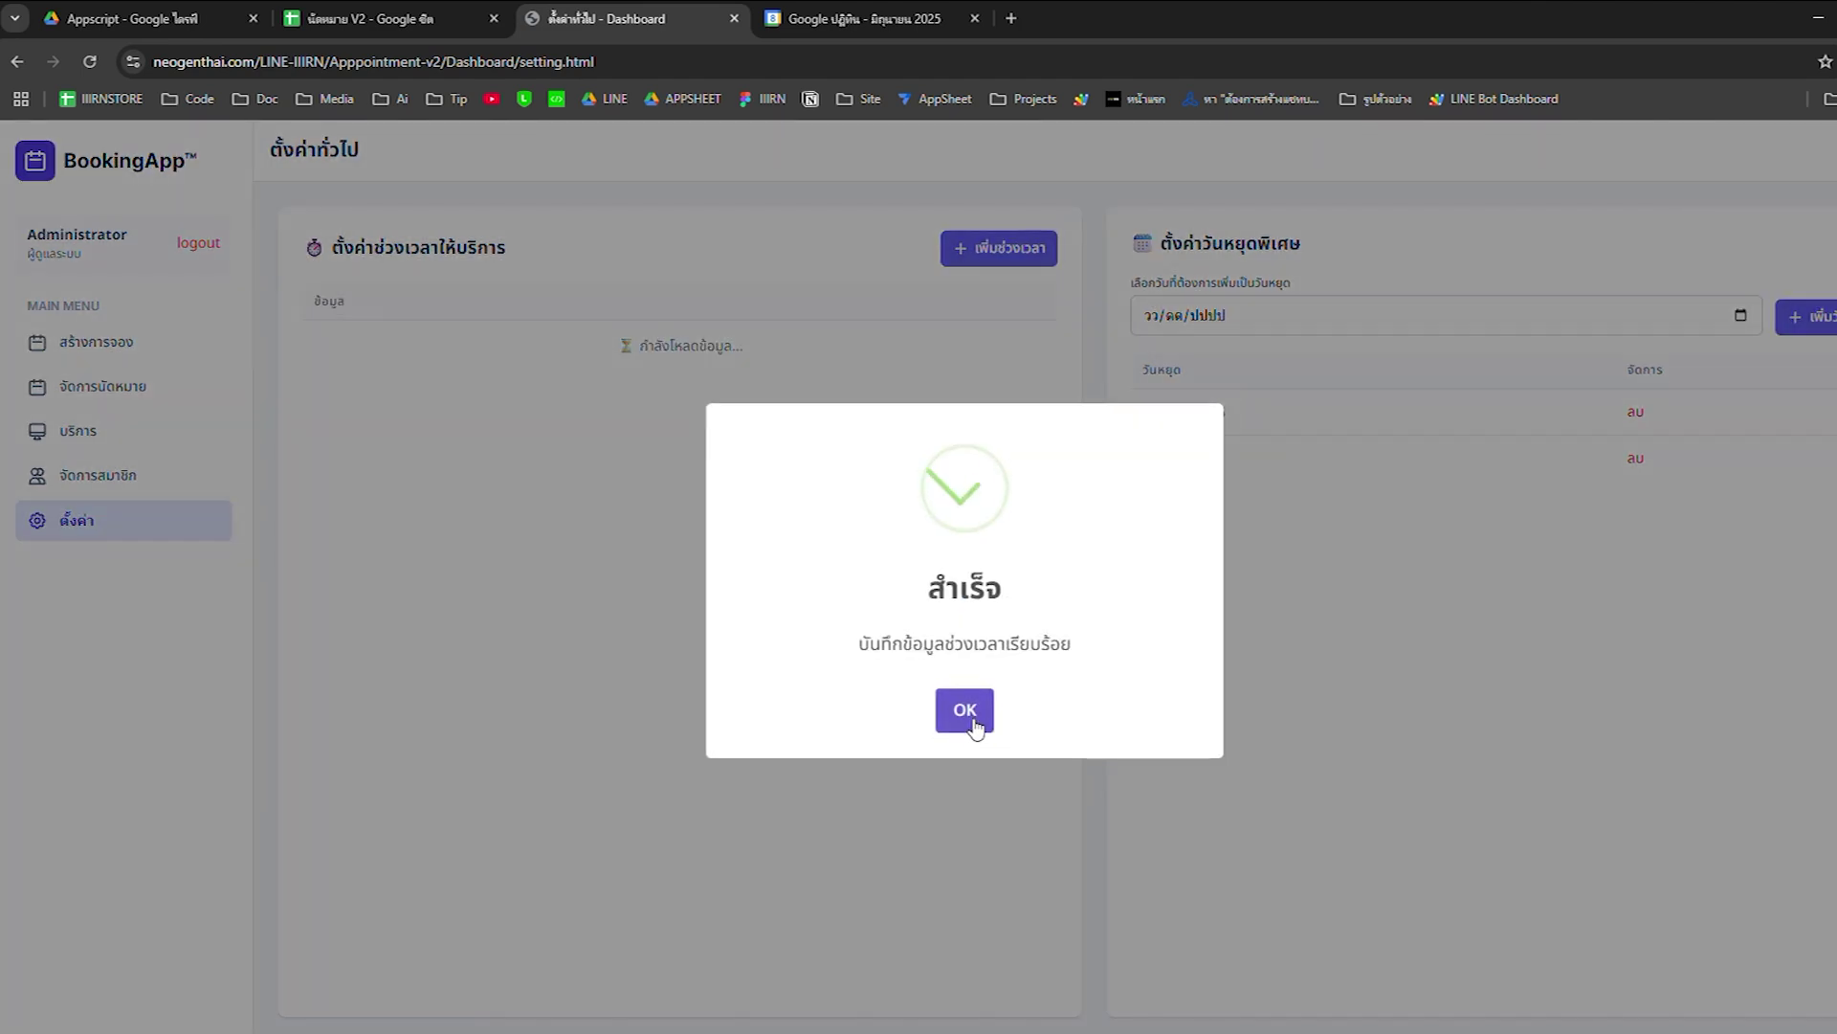
pyautogui.click(960, 708)
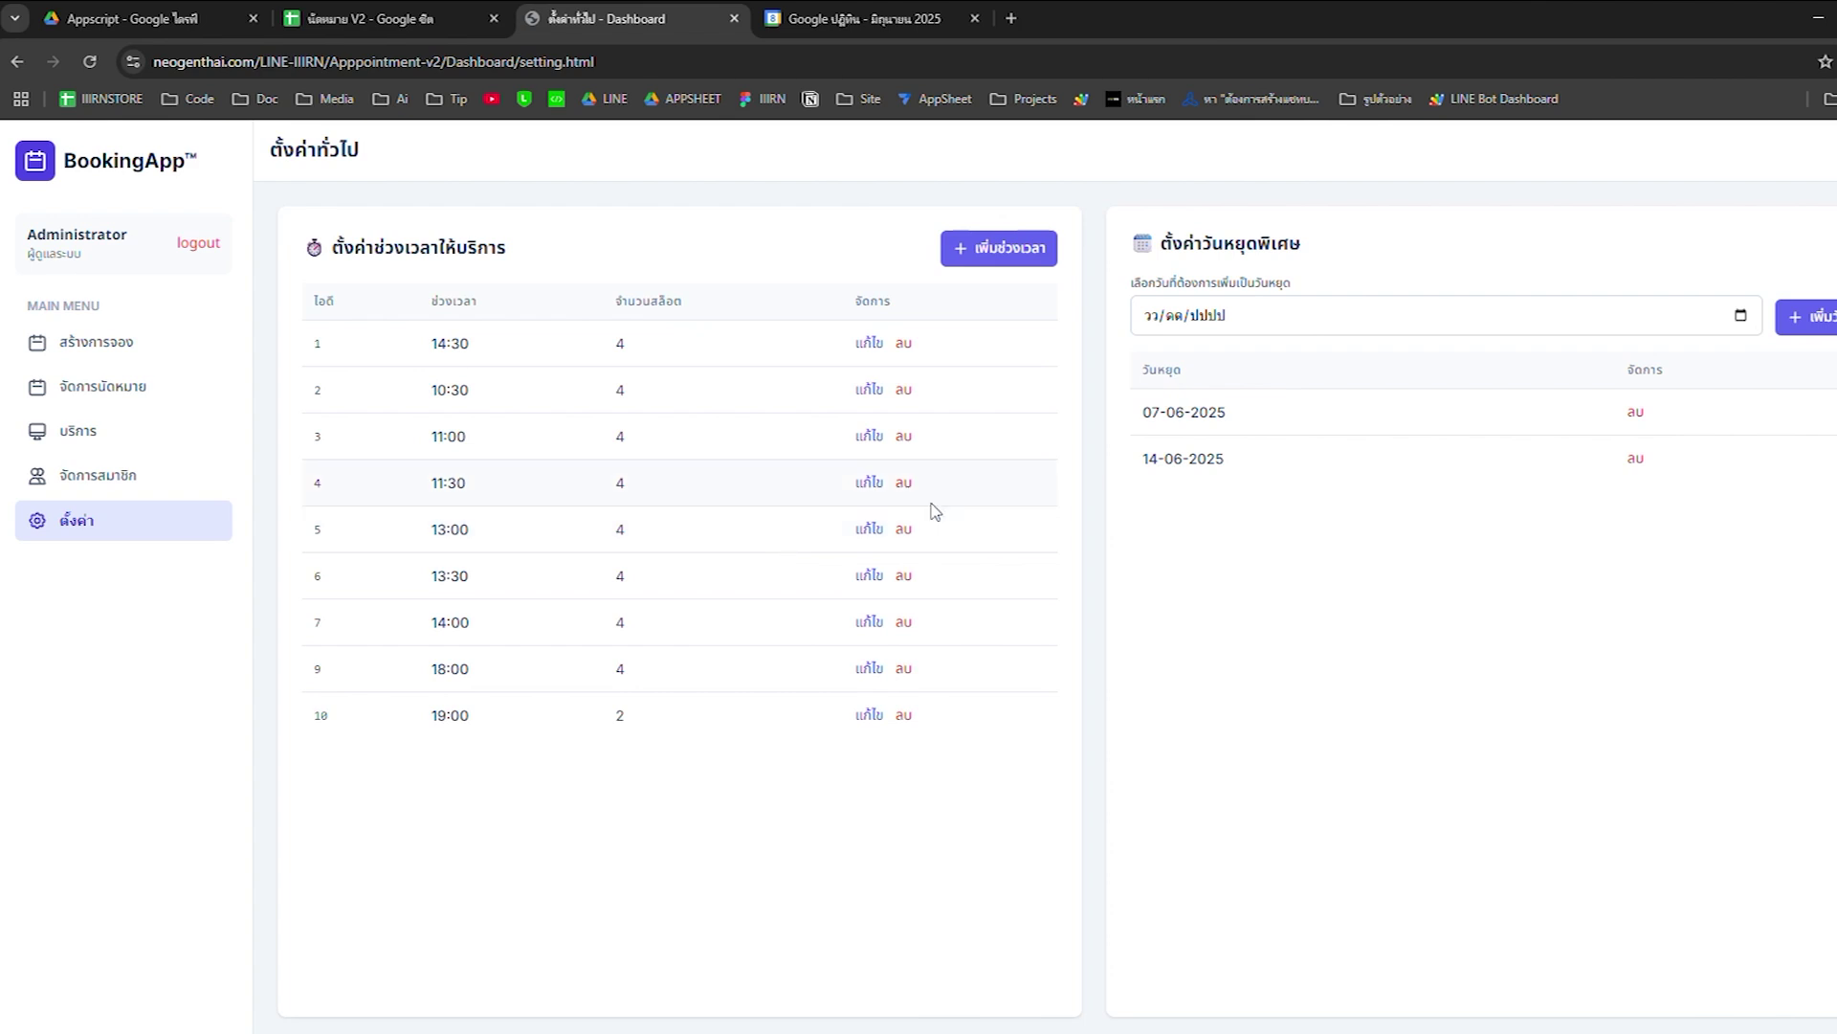
# Add 15-06-2025 and 16-06-2025 as holidays, then switch to the linked spreadsheet
pyautogui.click(1412, 308)
pyautogui.click(1741, 316)
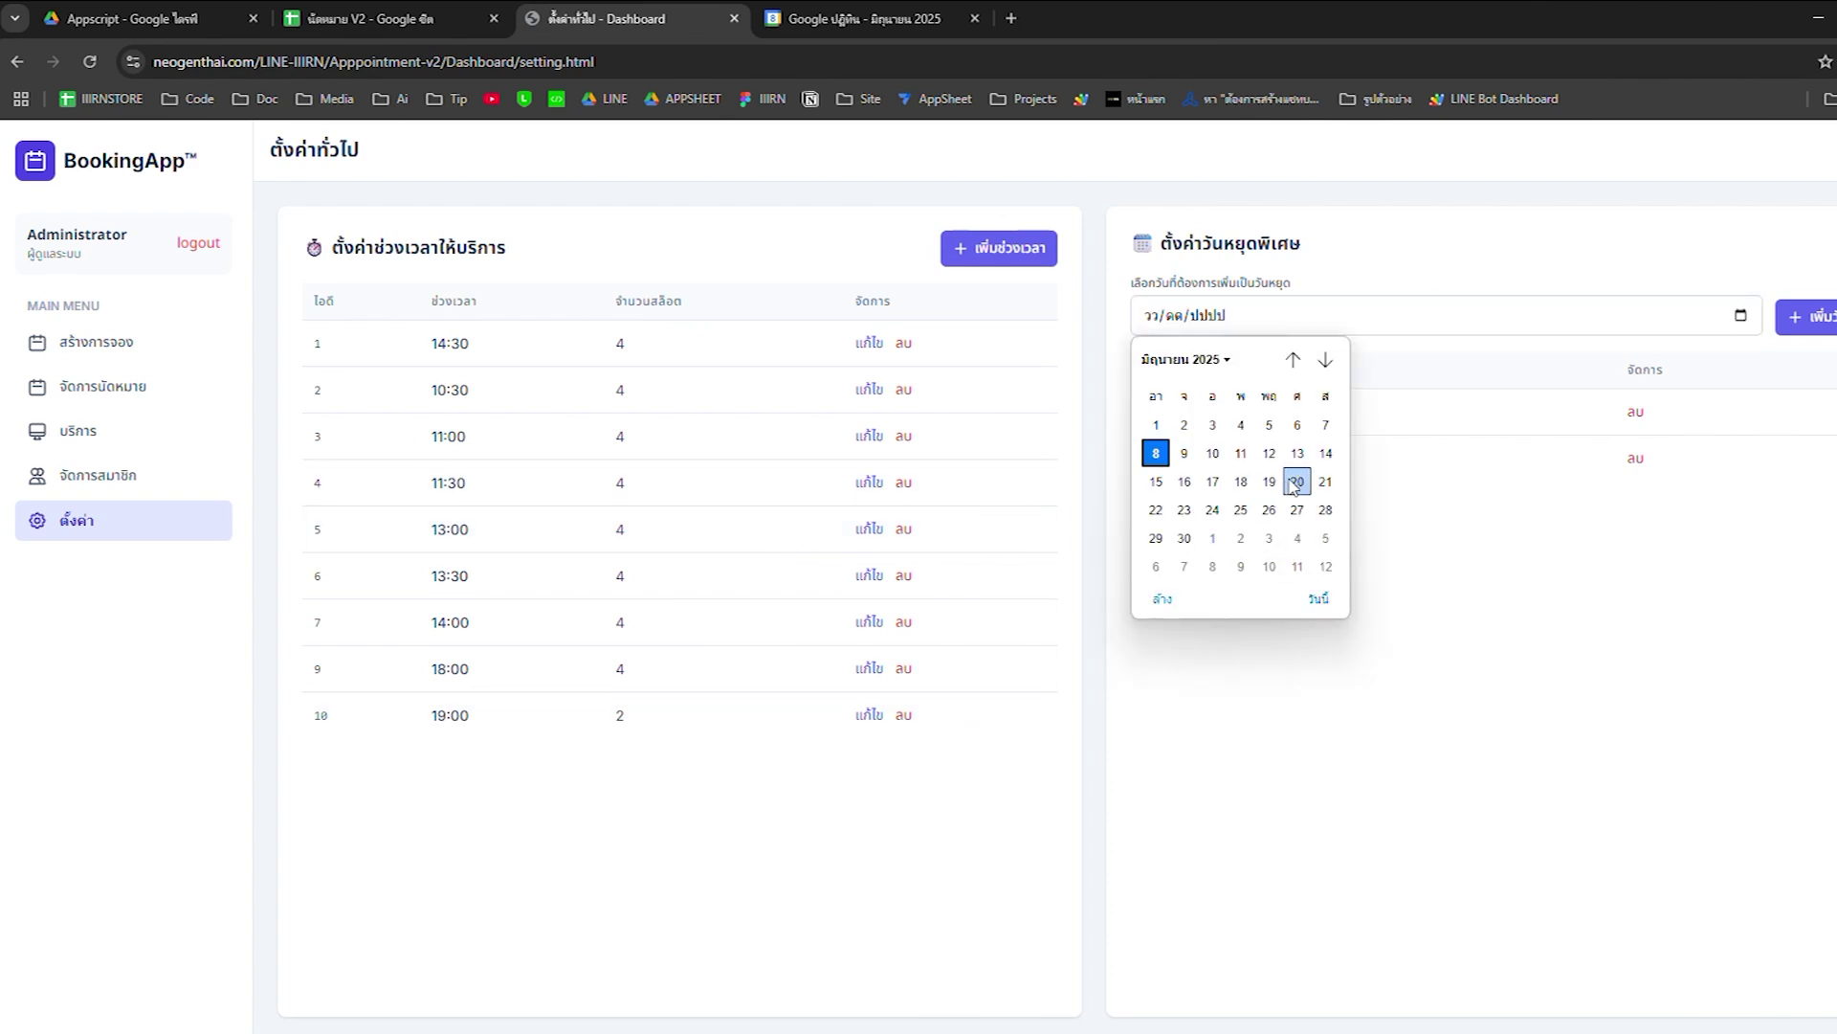
pyautogui.click(1156, 481)
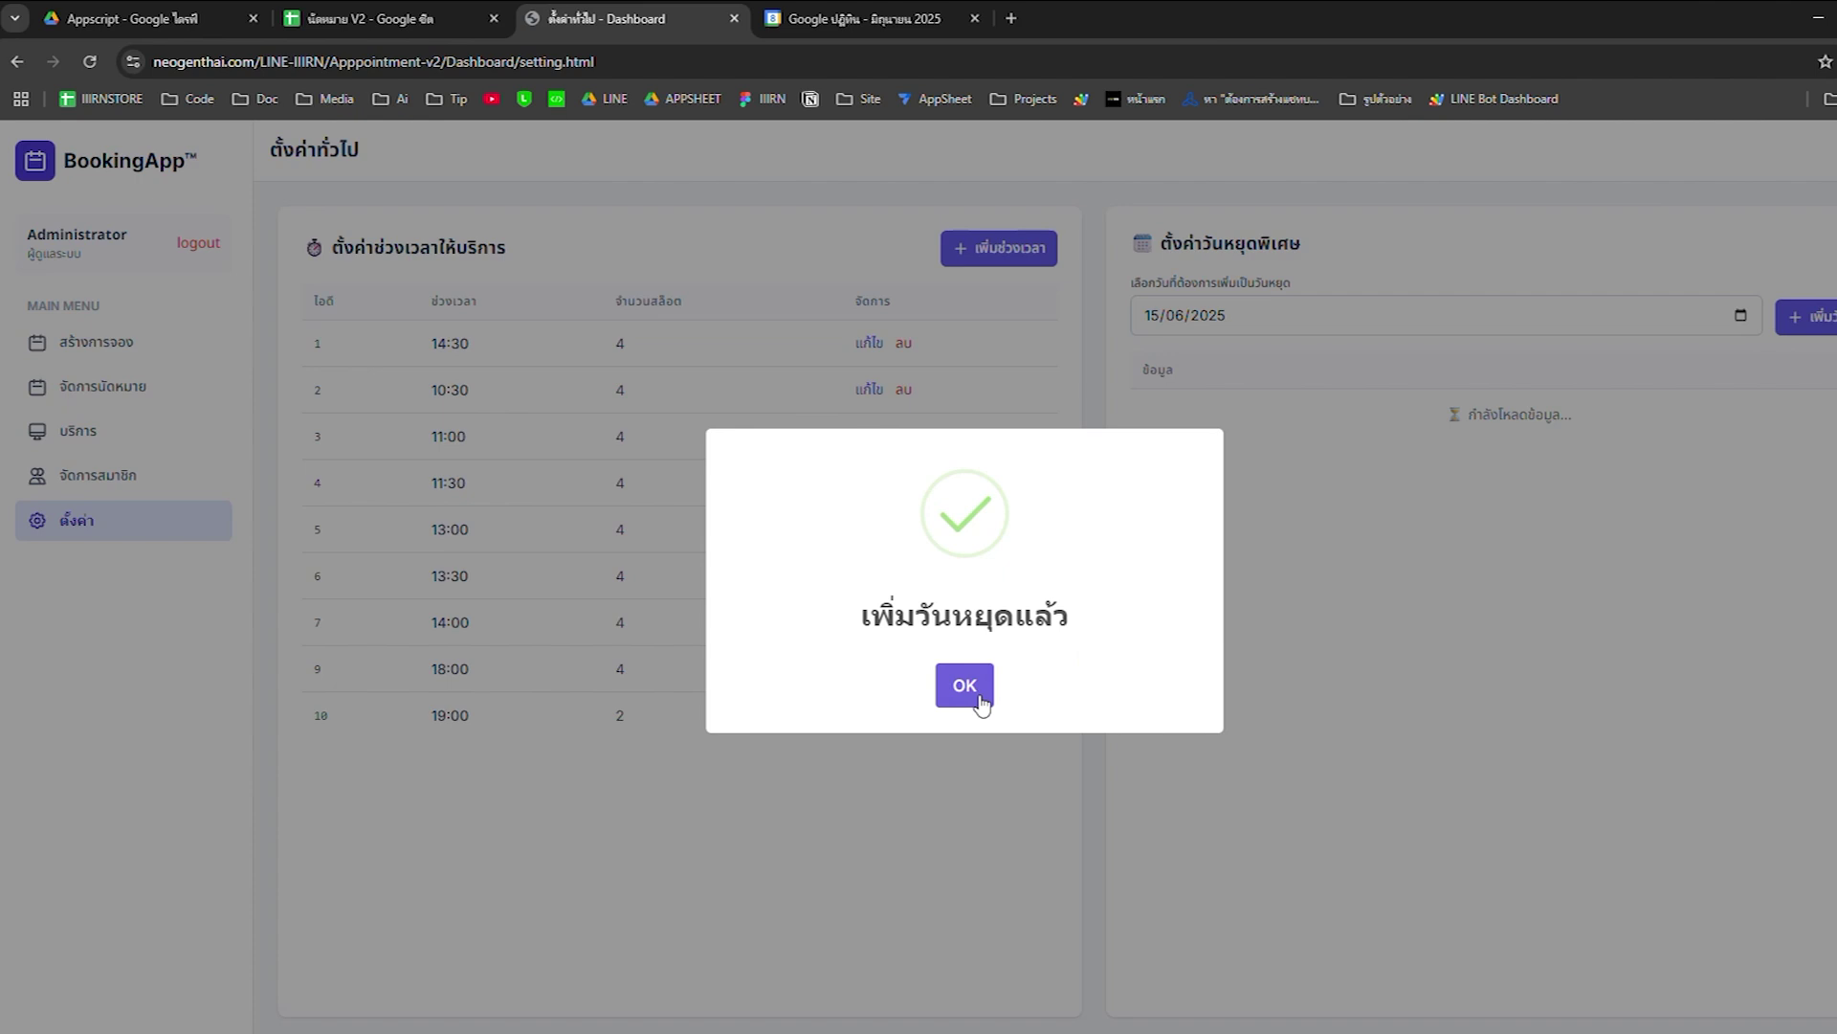
pyautogui.click(967, 689)
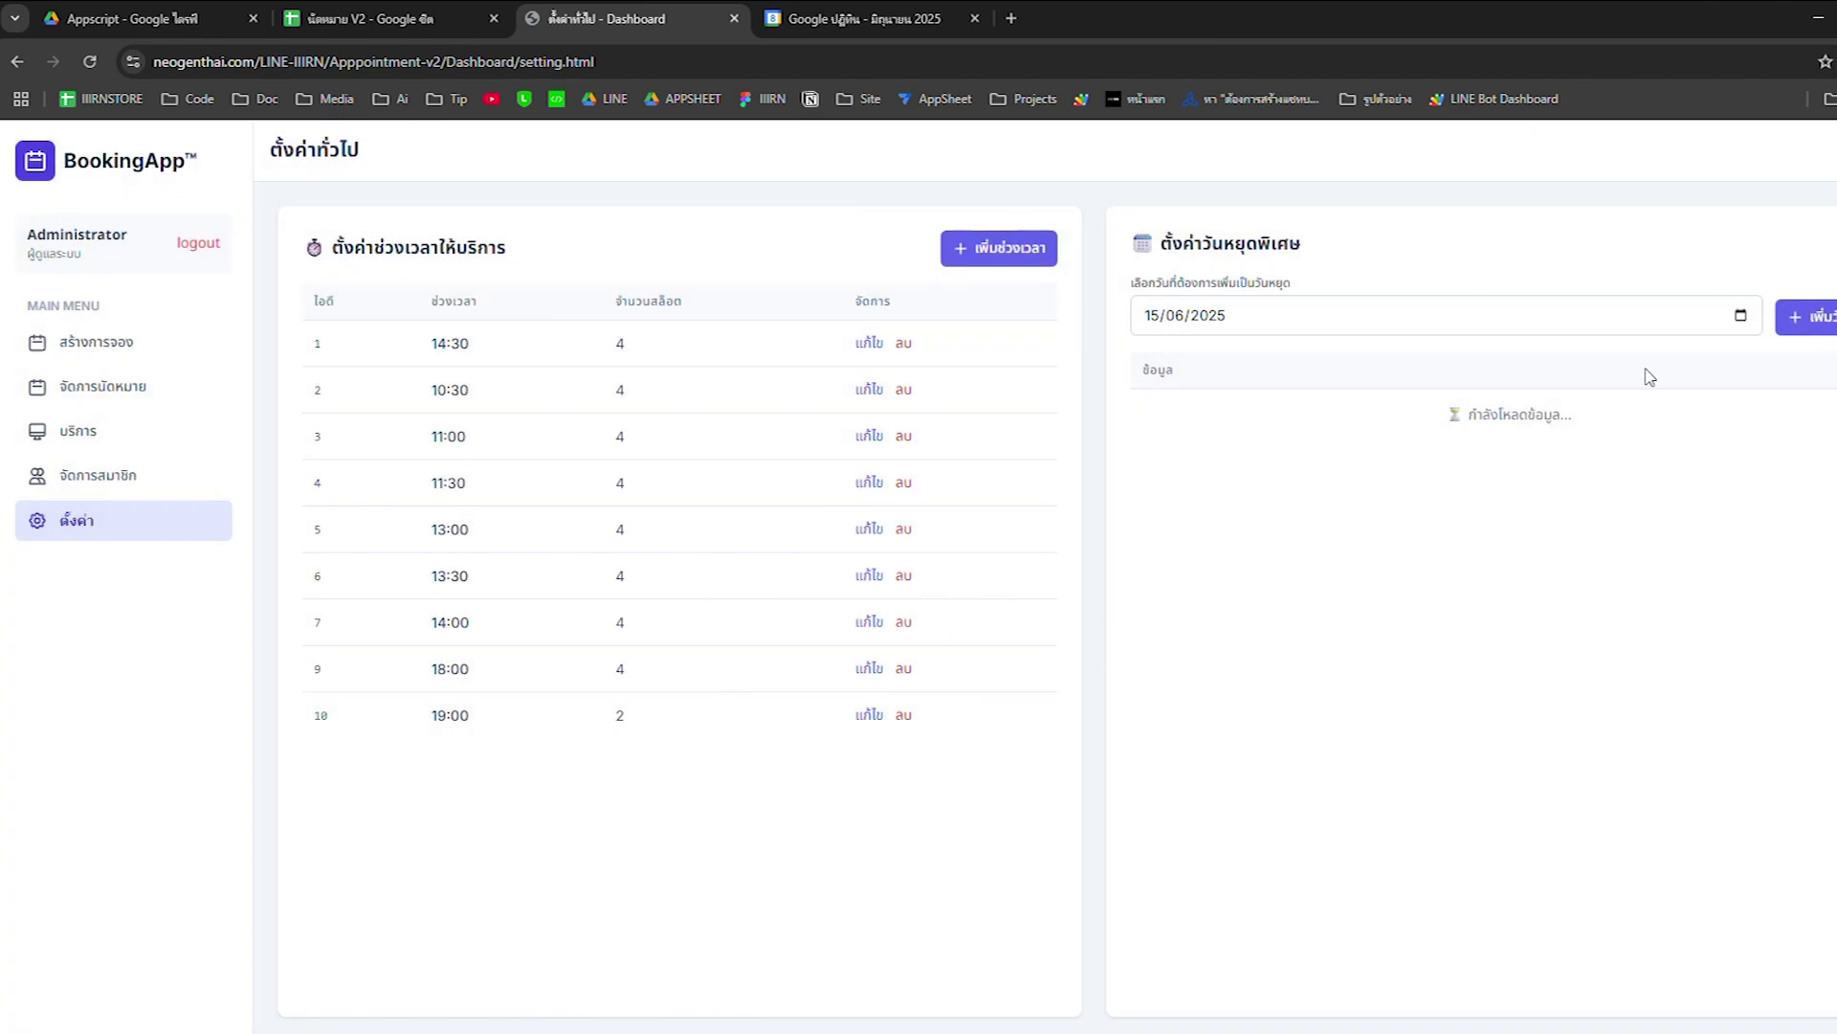
pyautogui.click(1741, 315)
pyautogui.click(1181, 476)
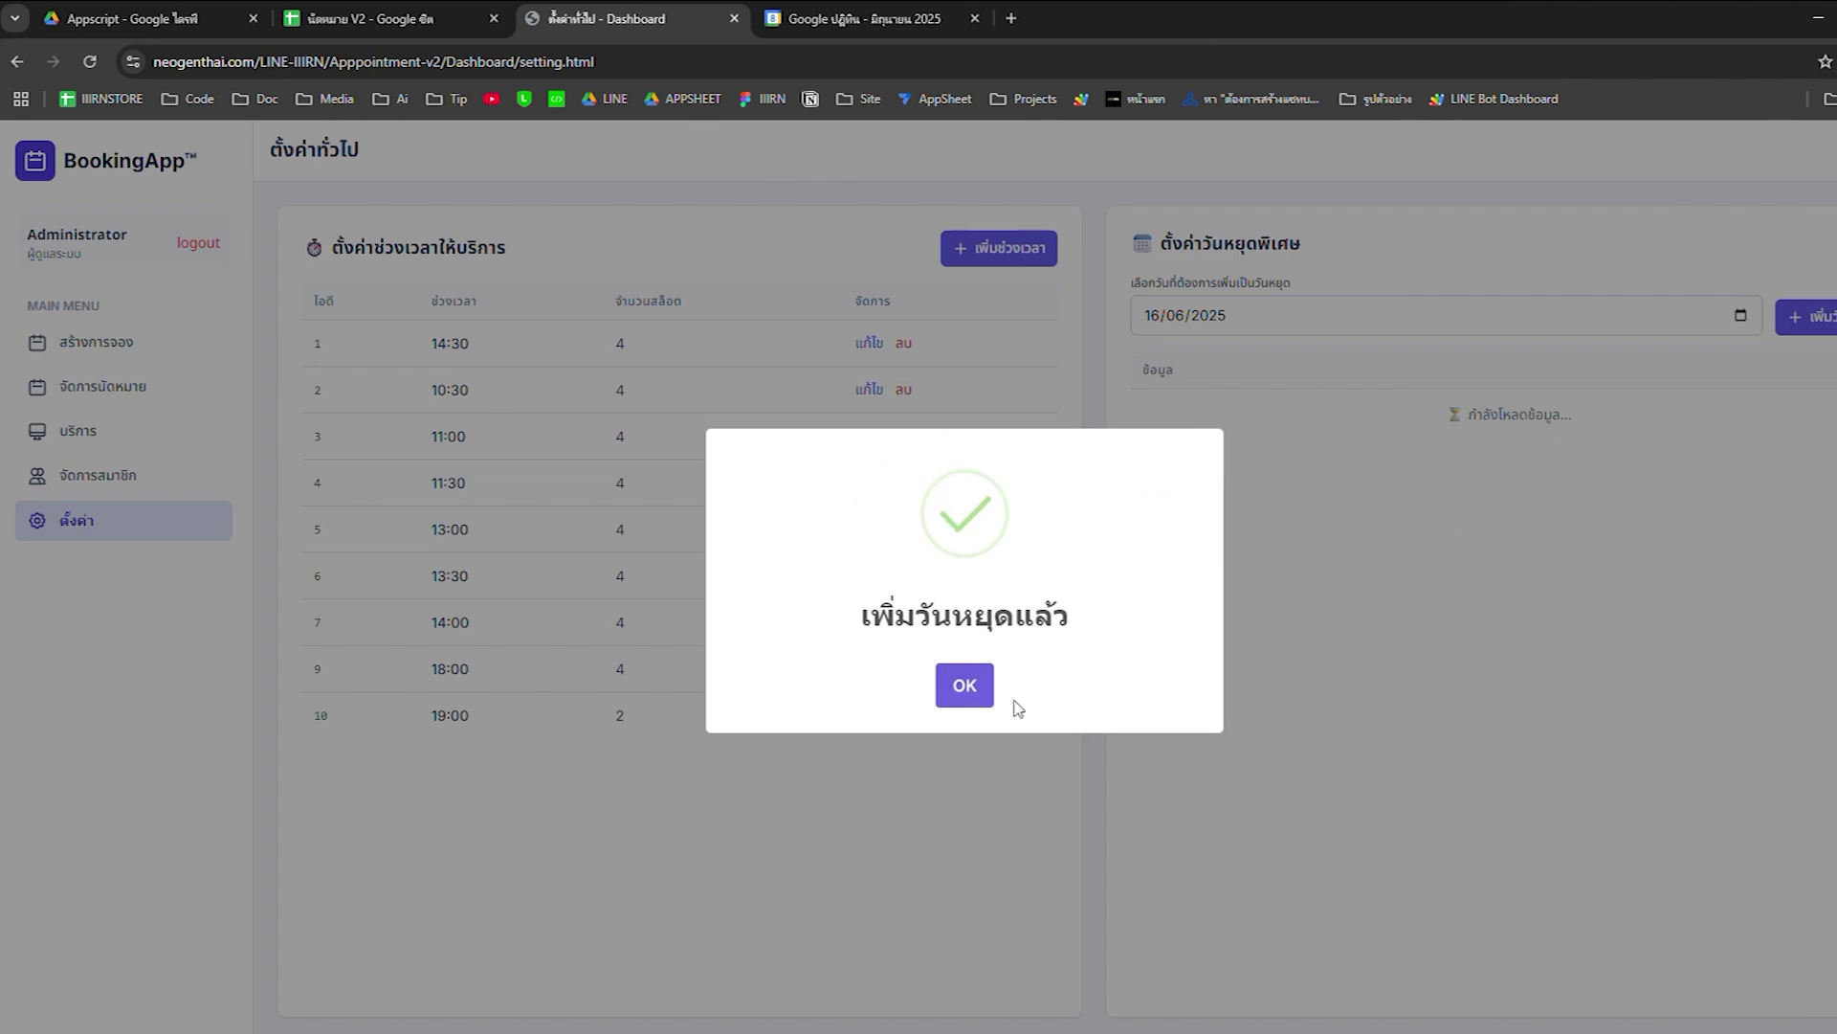
pyautogui.click(968, 693)
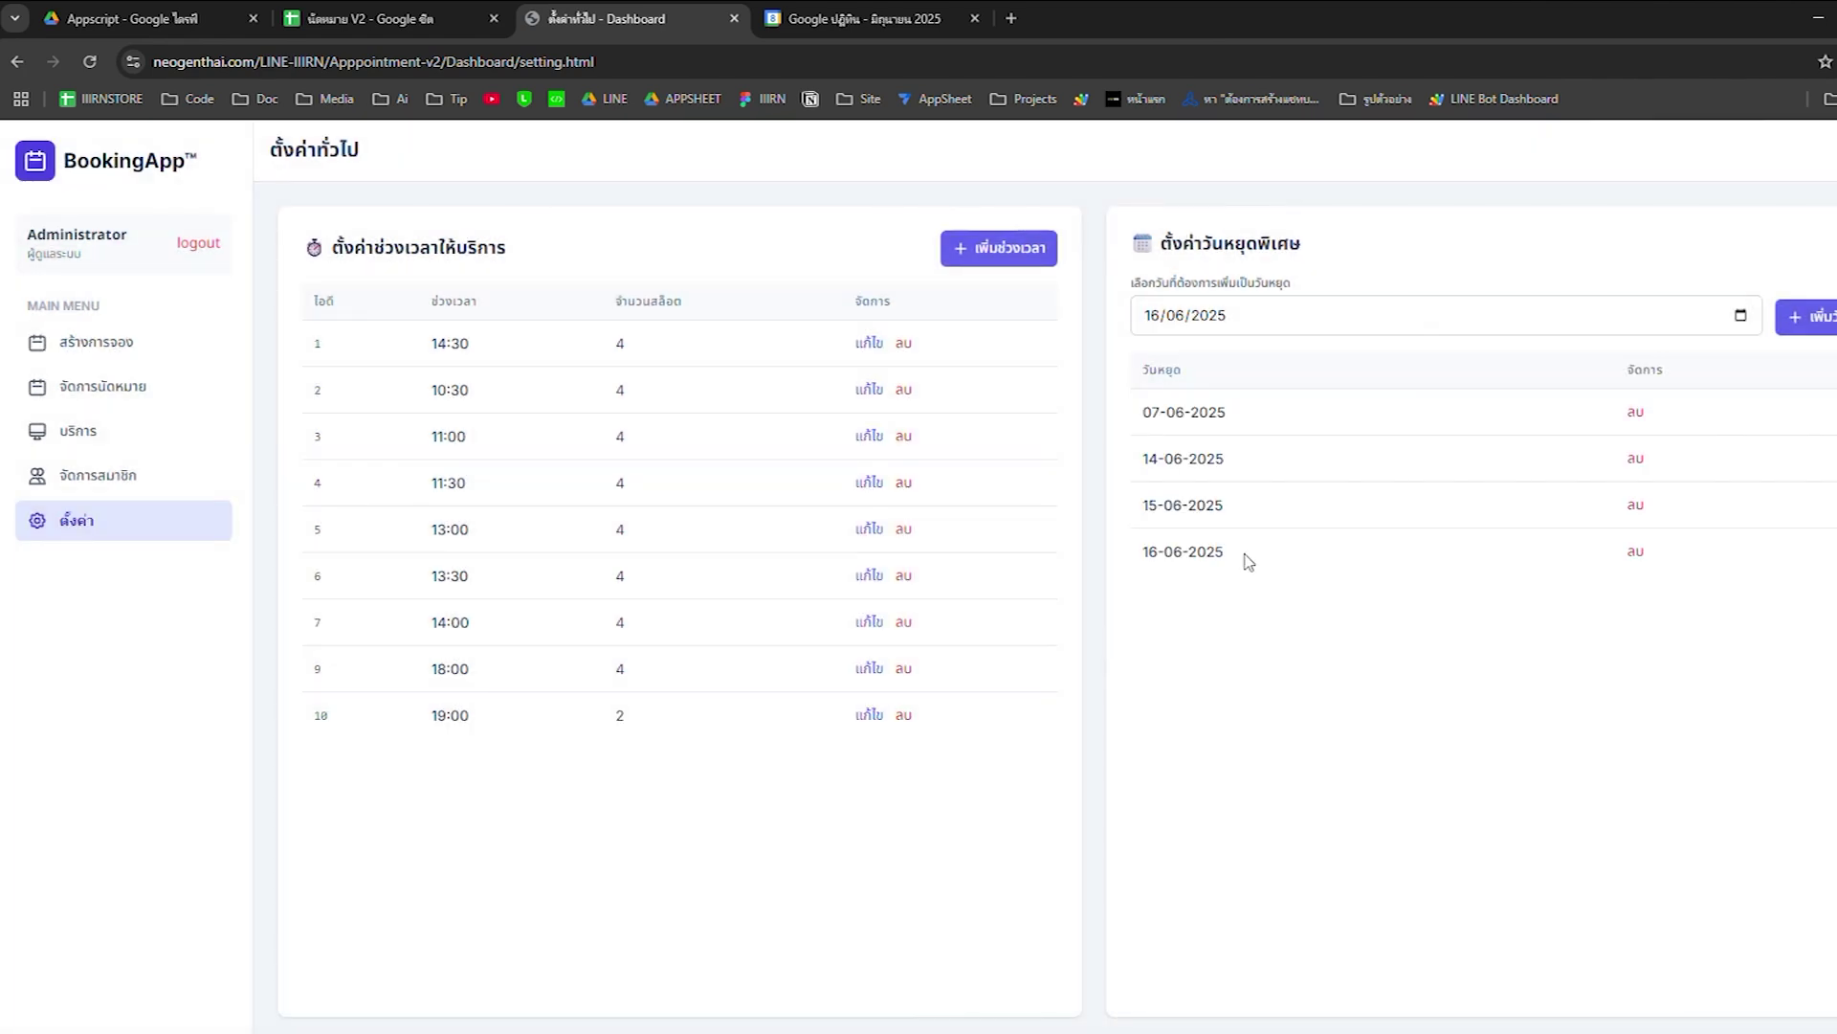
pyautogui.click(408, 21)
# Check the ตั้งค่าทั่วไป sheet for the 19:00 slot and June holidays, then start a new booking
pyautogui.click(959, 667)
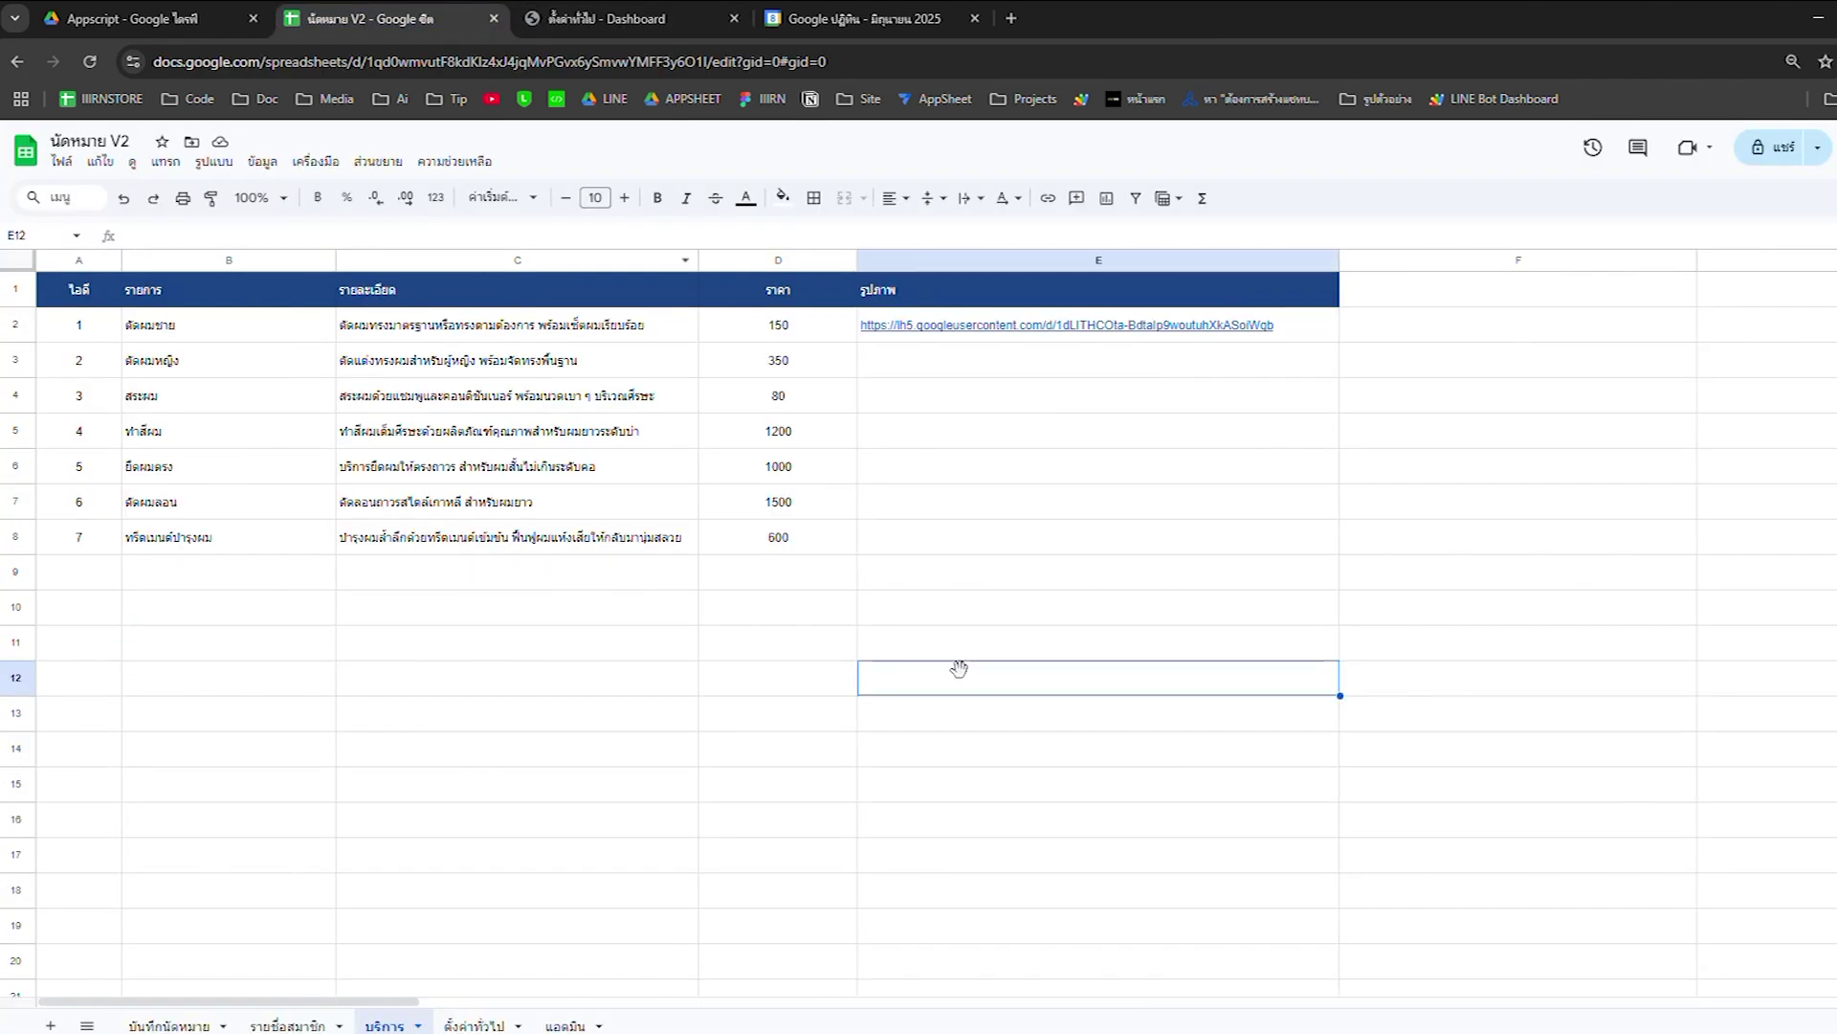
pyautogui.click(473, 1025)
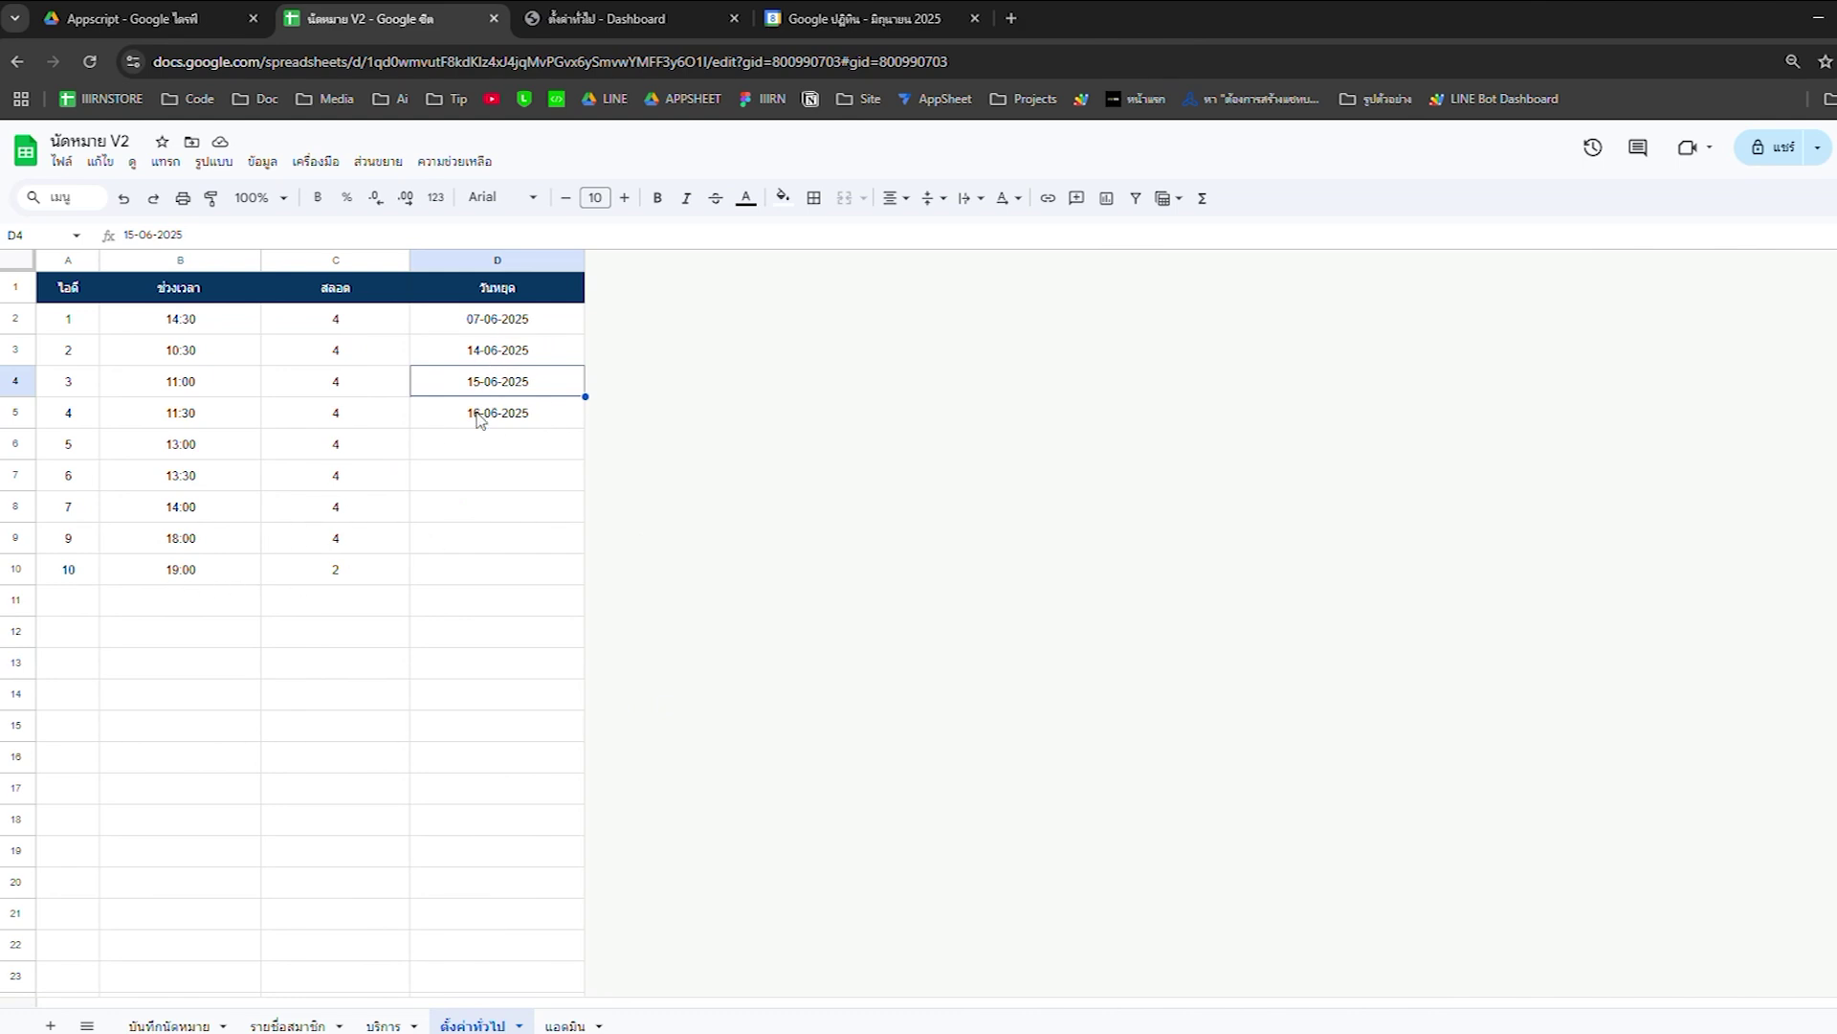
pyautogui.click(617, 21)
pyautogui.click(69, 346)
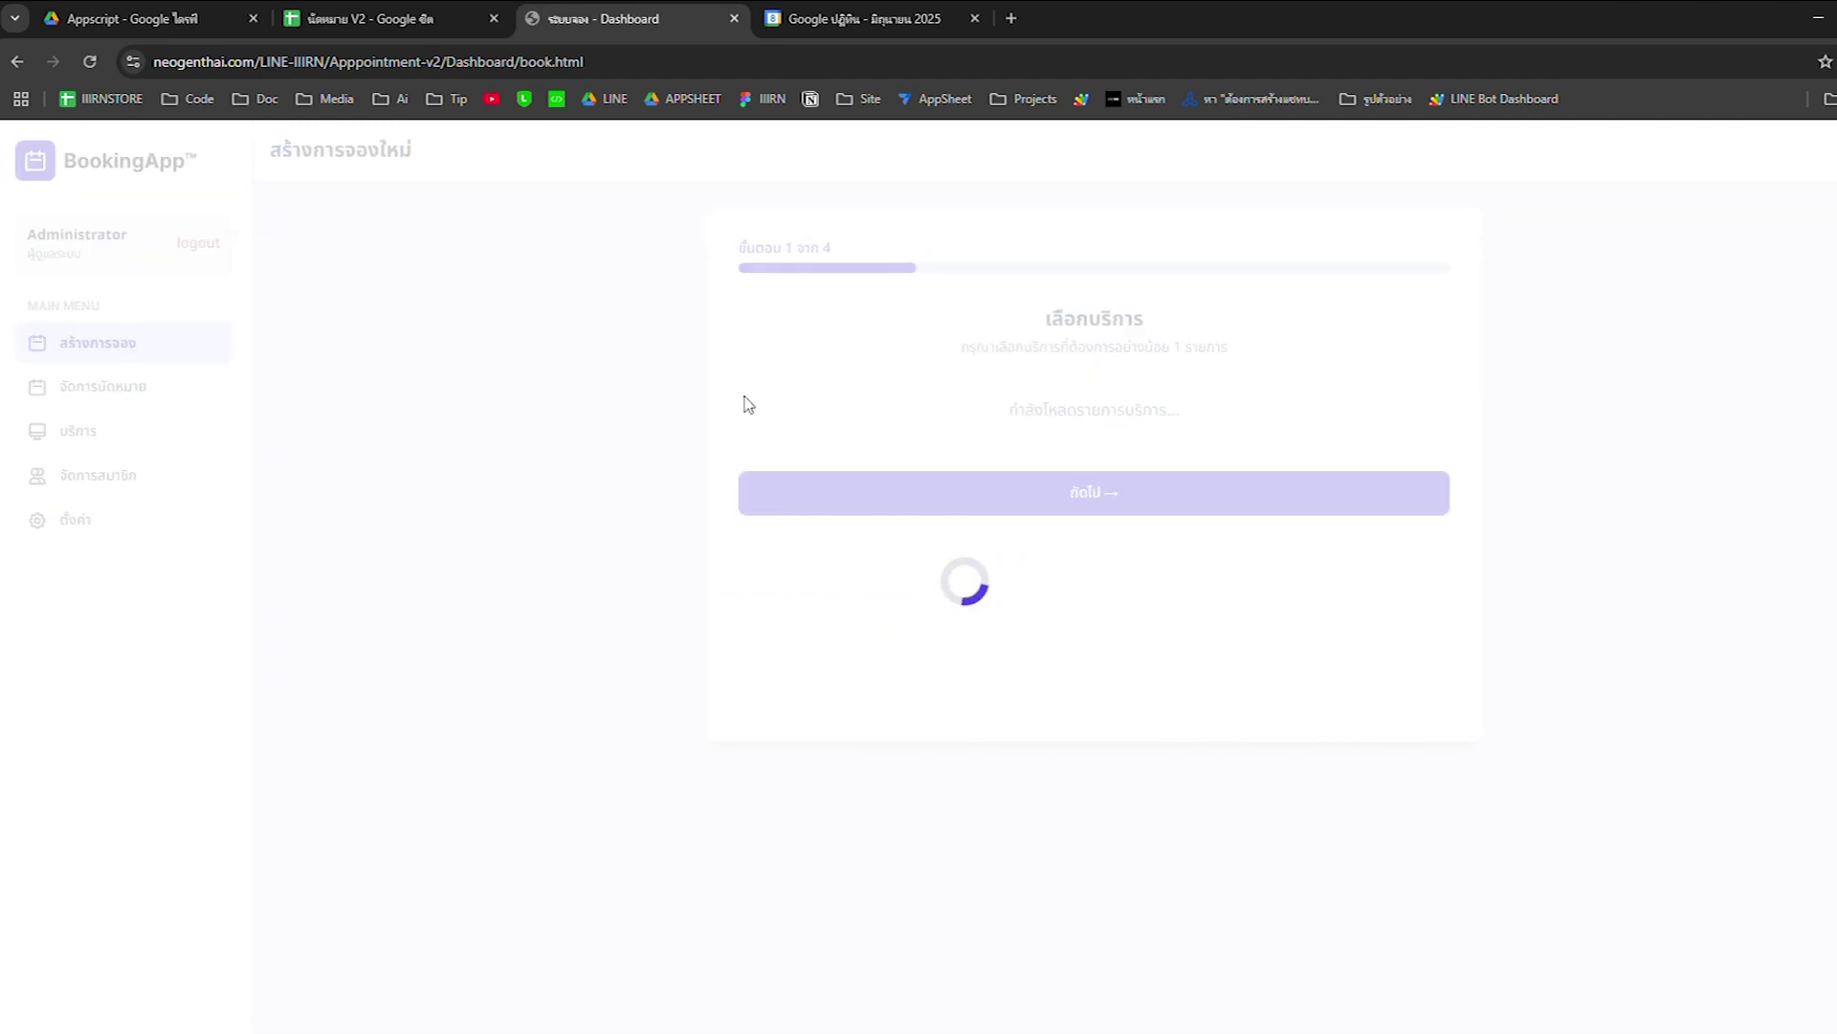
# Choose ตัดผมชาย on 17 June at 19:00, advance to contact details, then open appointment management
pyautogui.click(845, 434)
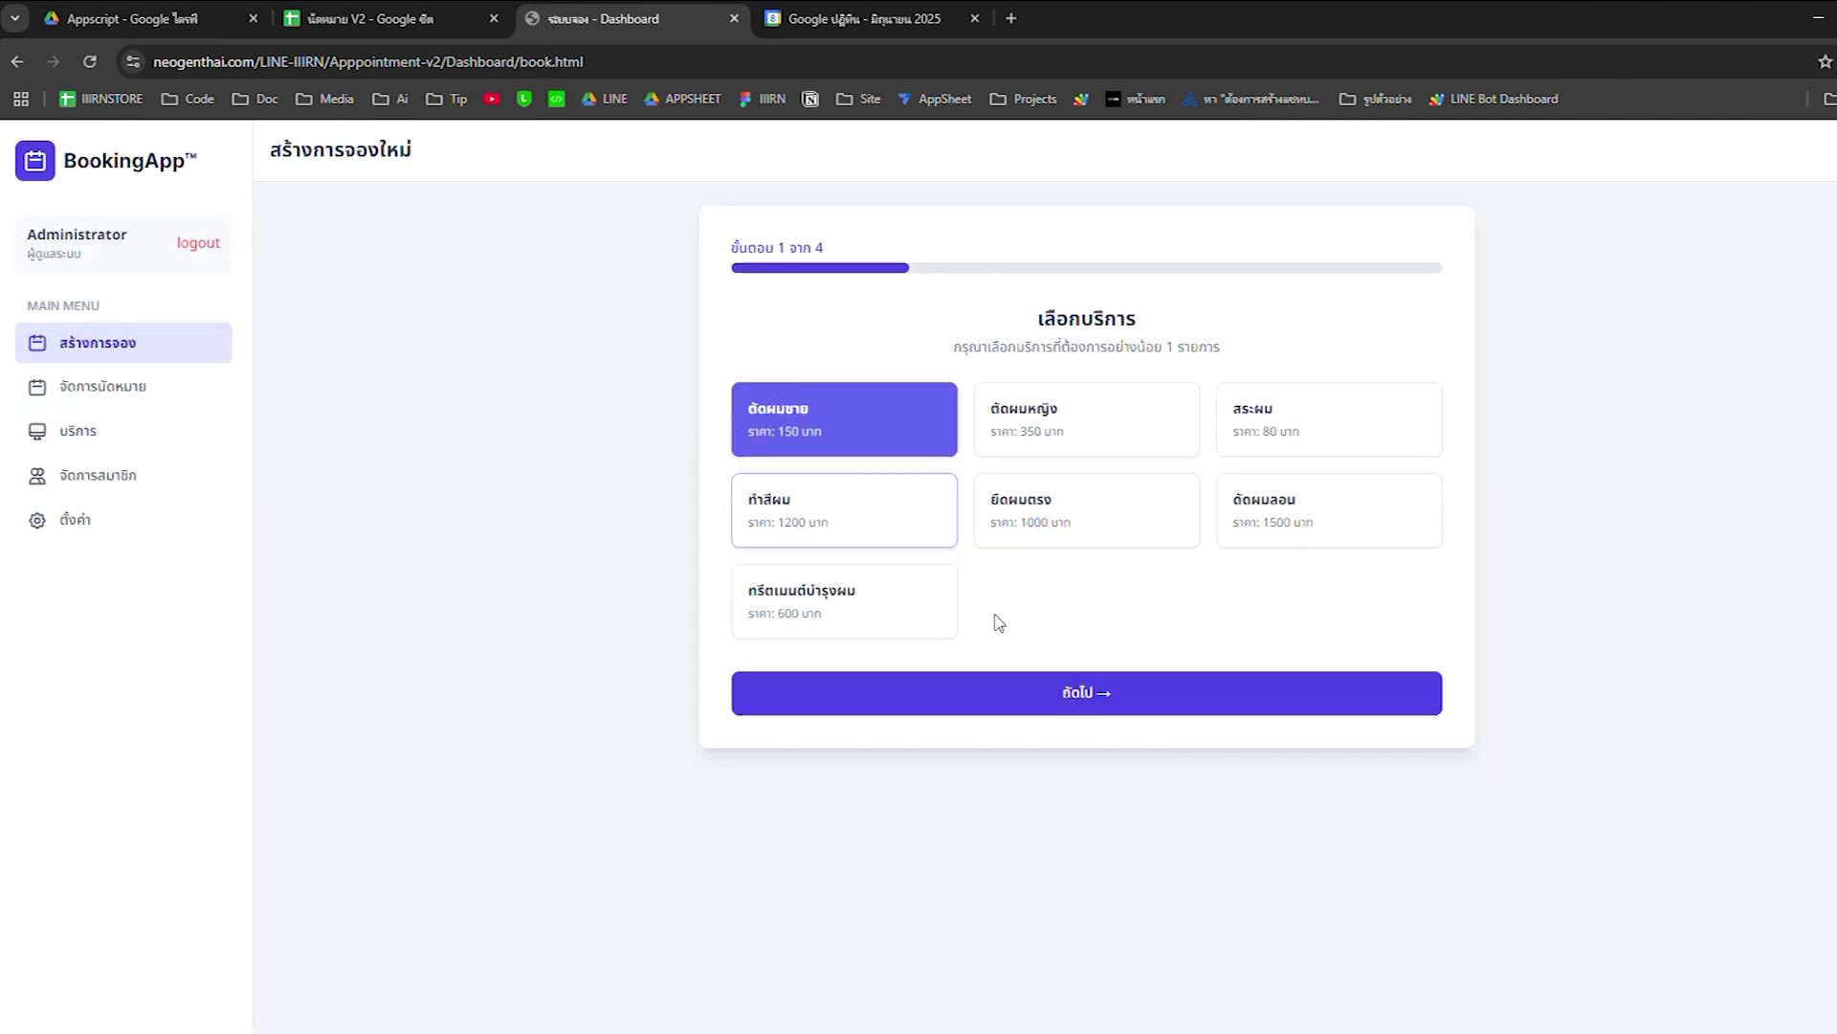
pyautogui.click(996, 695)
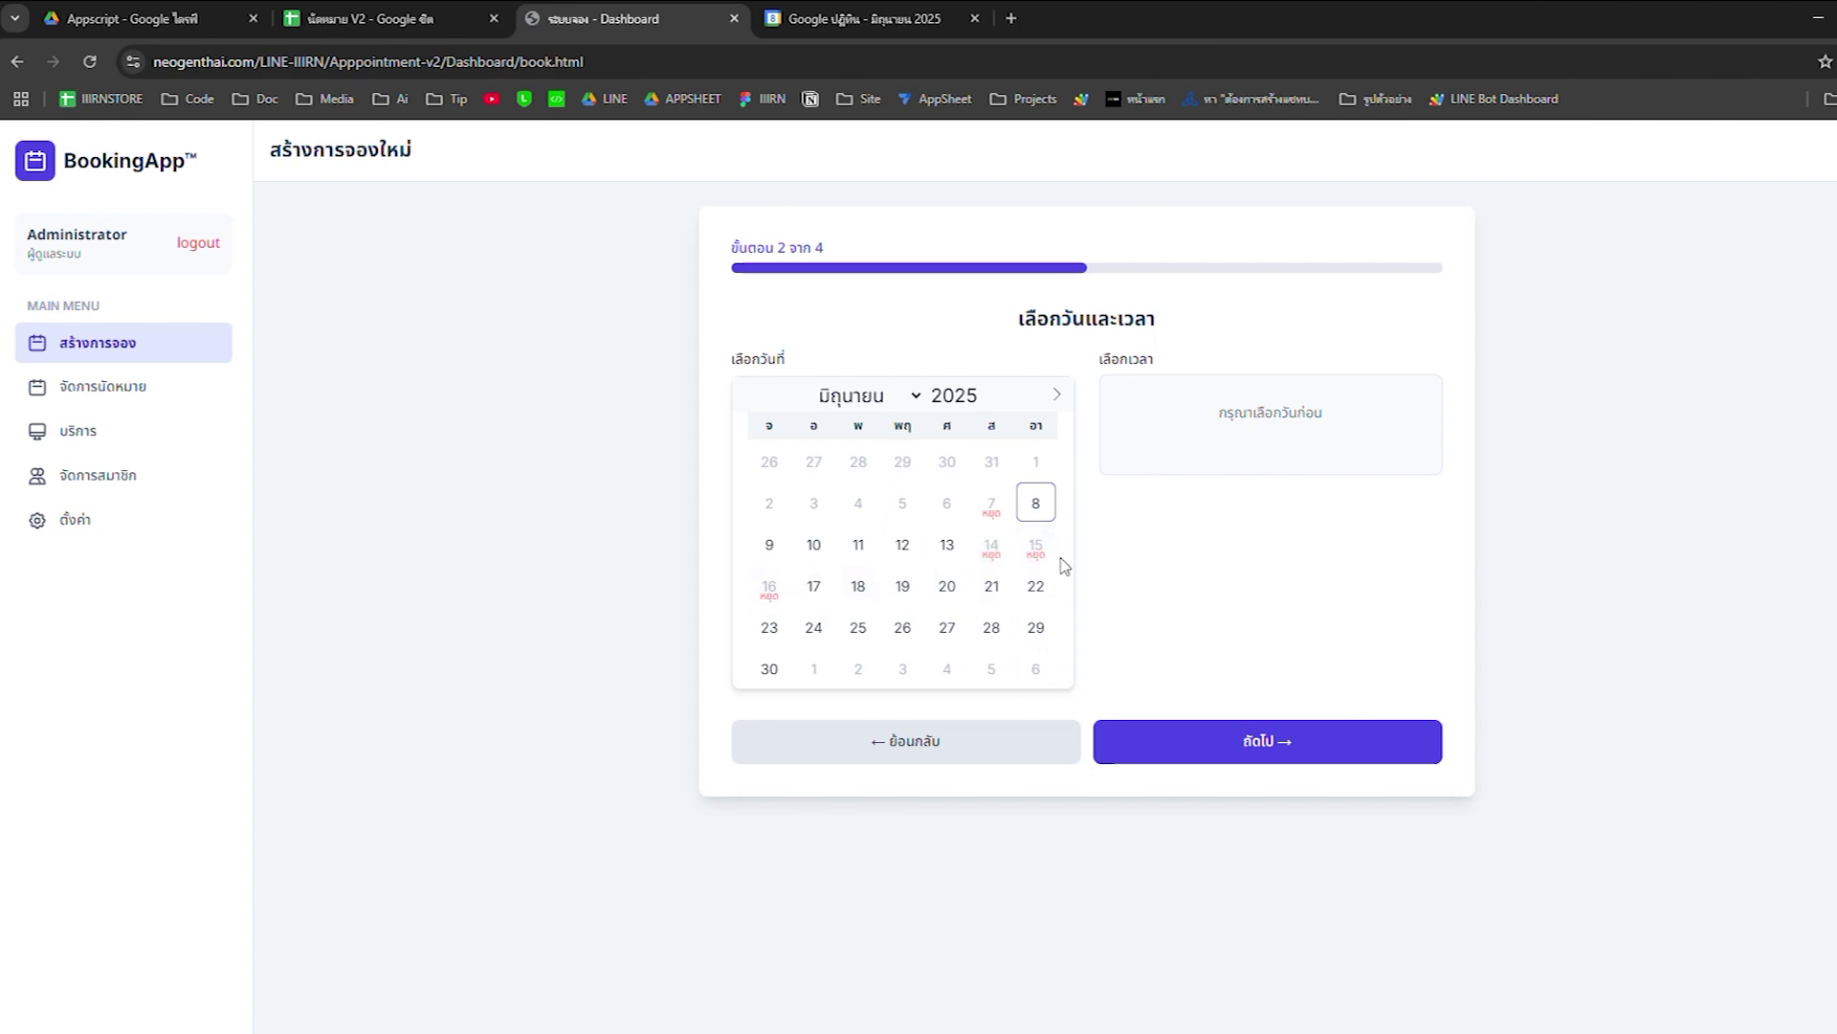
pyautogui.click(813, 589)
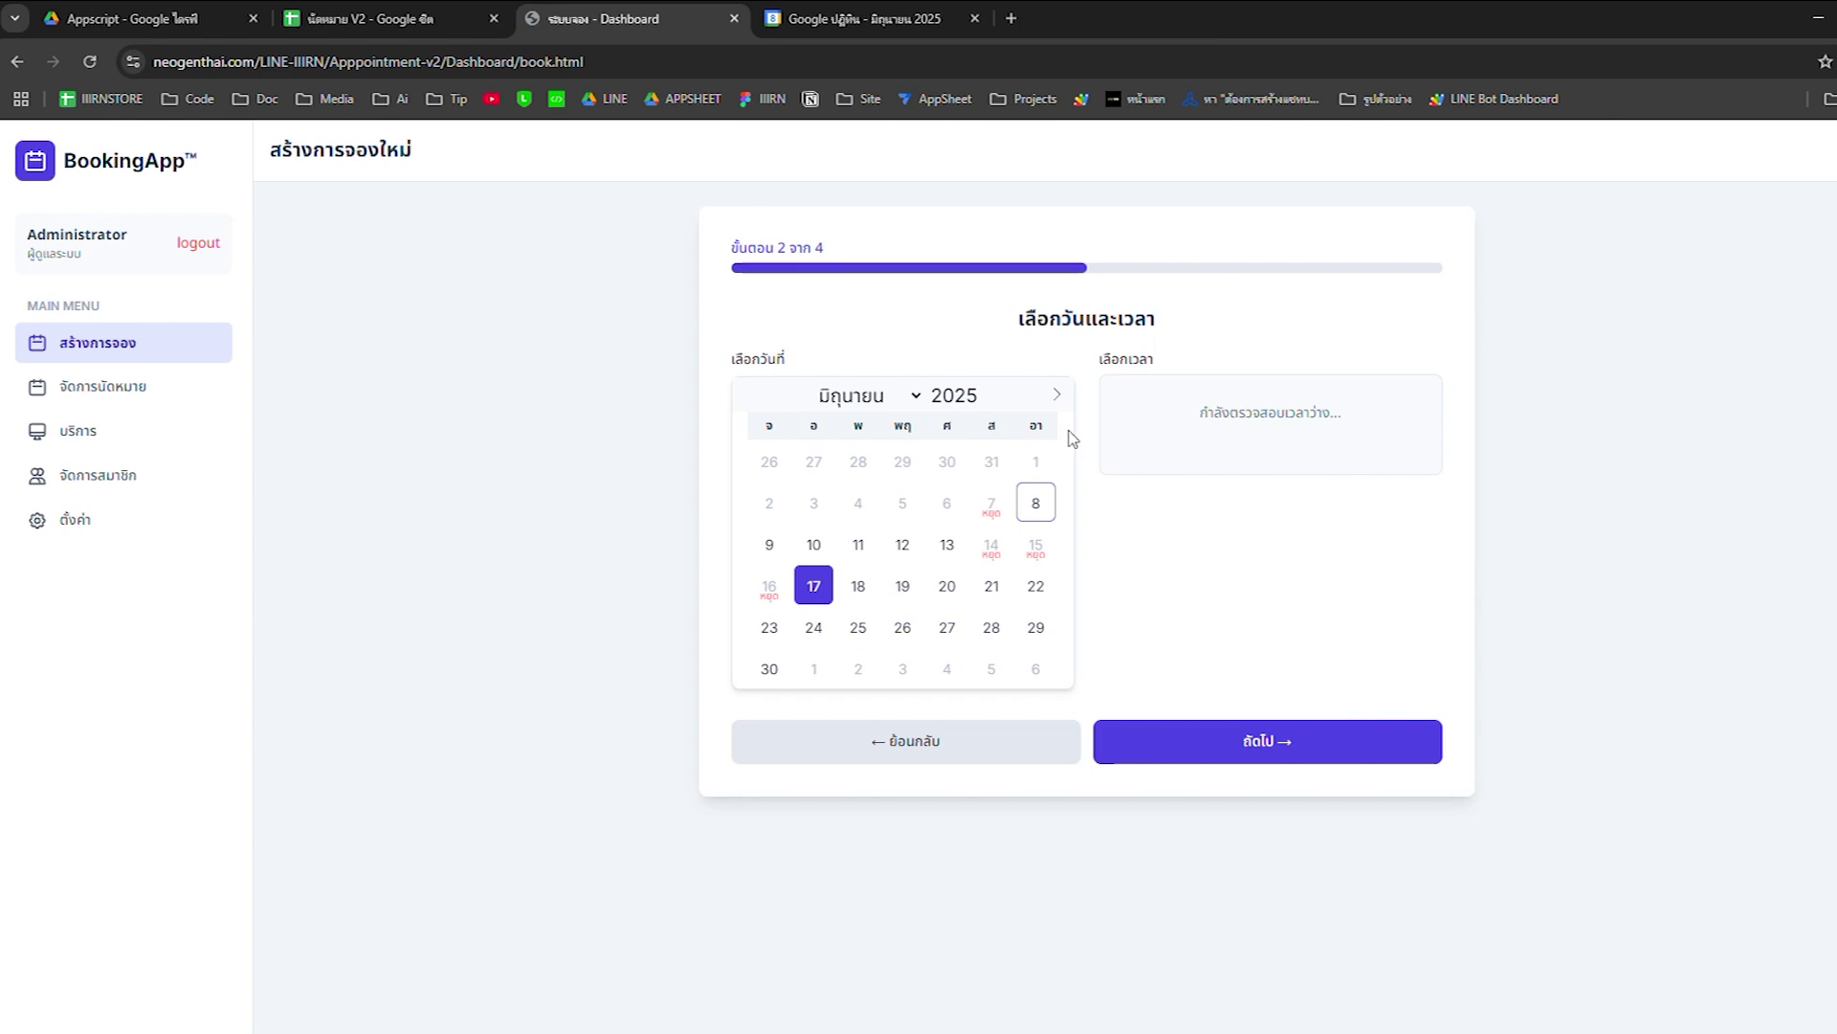
pyautogui.click(1386, 574)
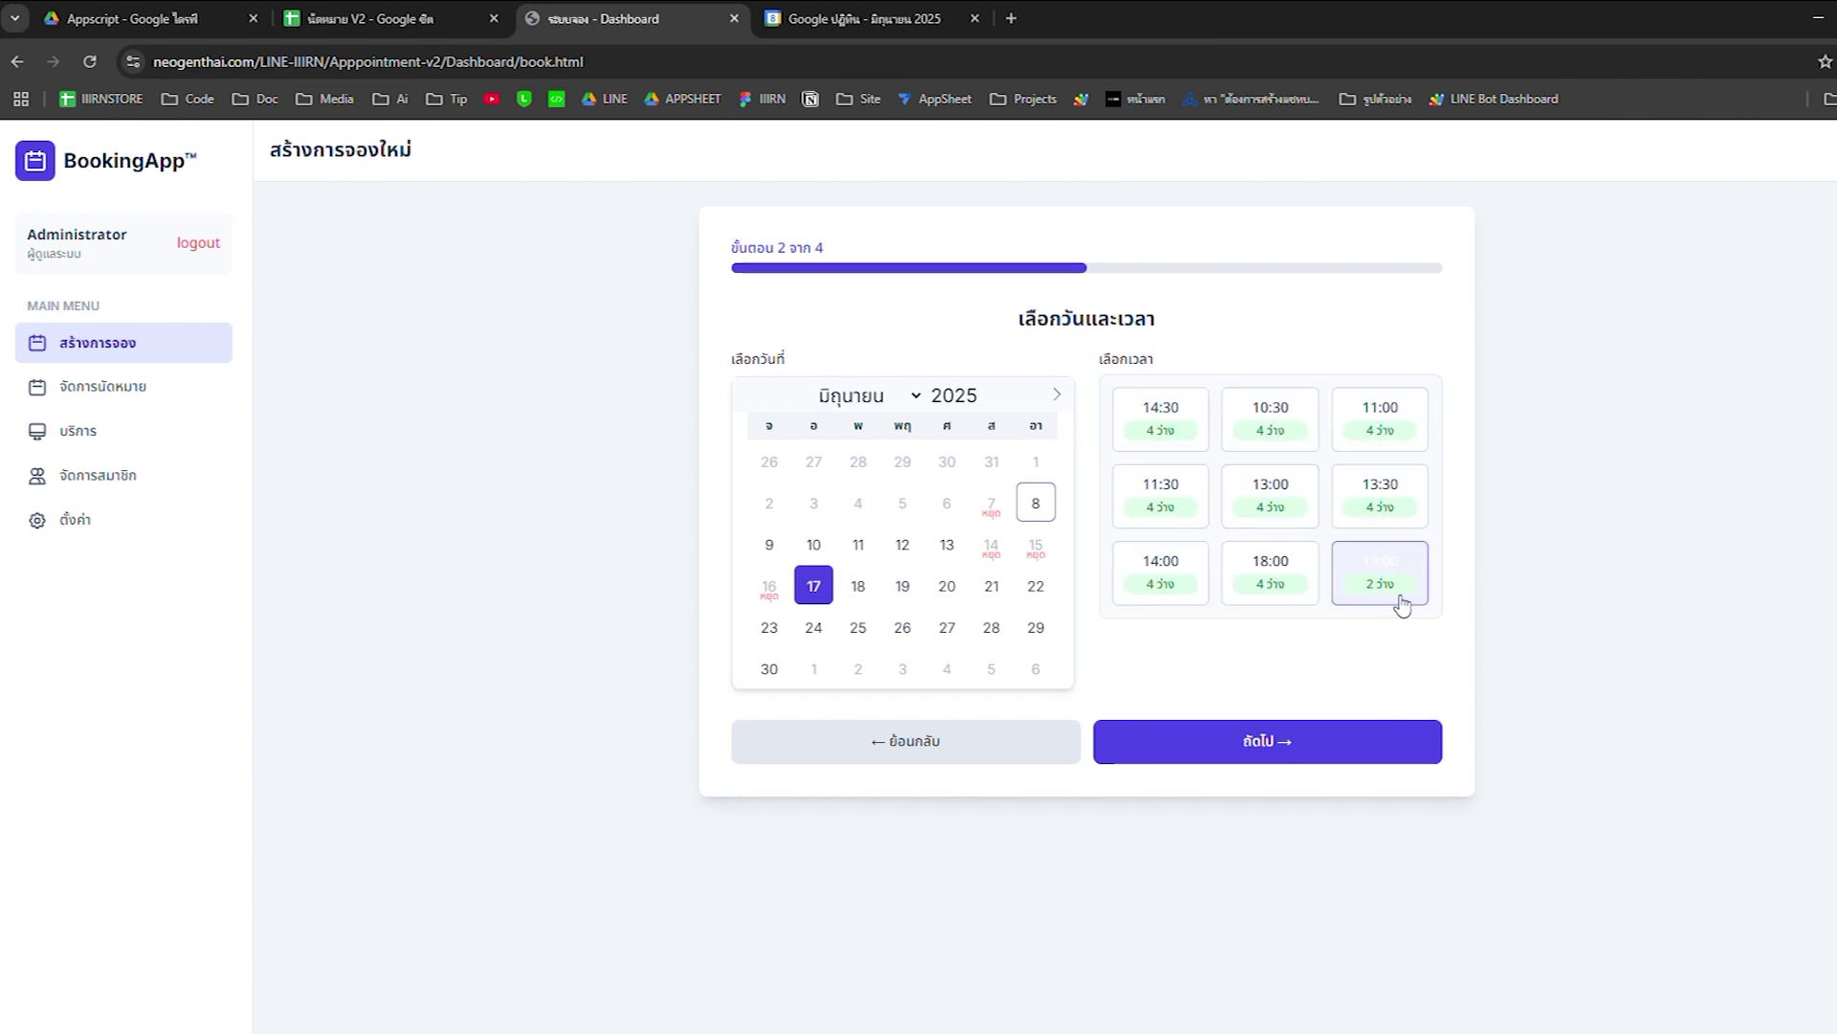
pyautogui.click(1273, 741)
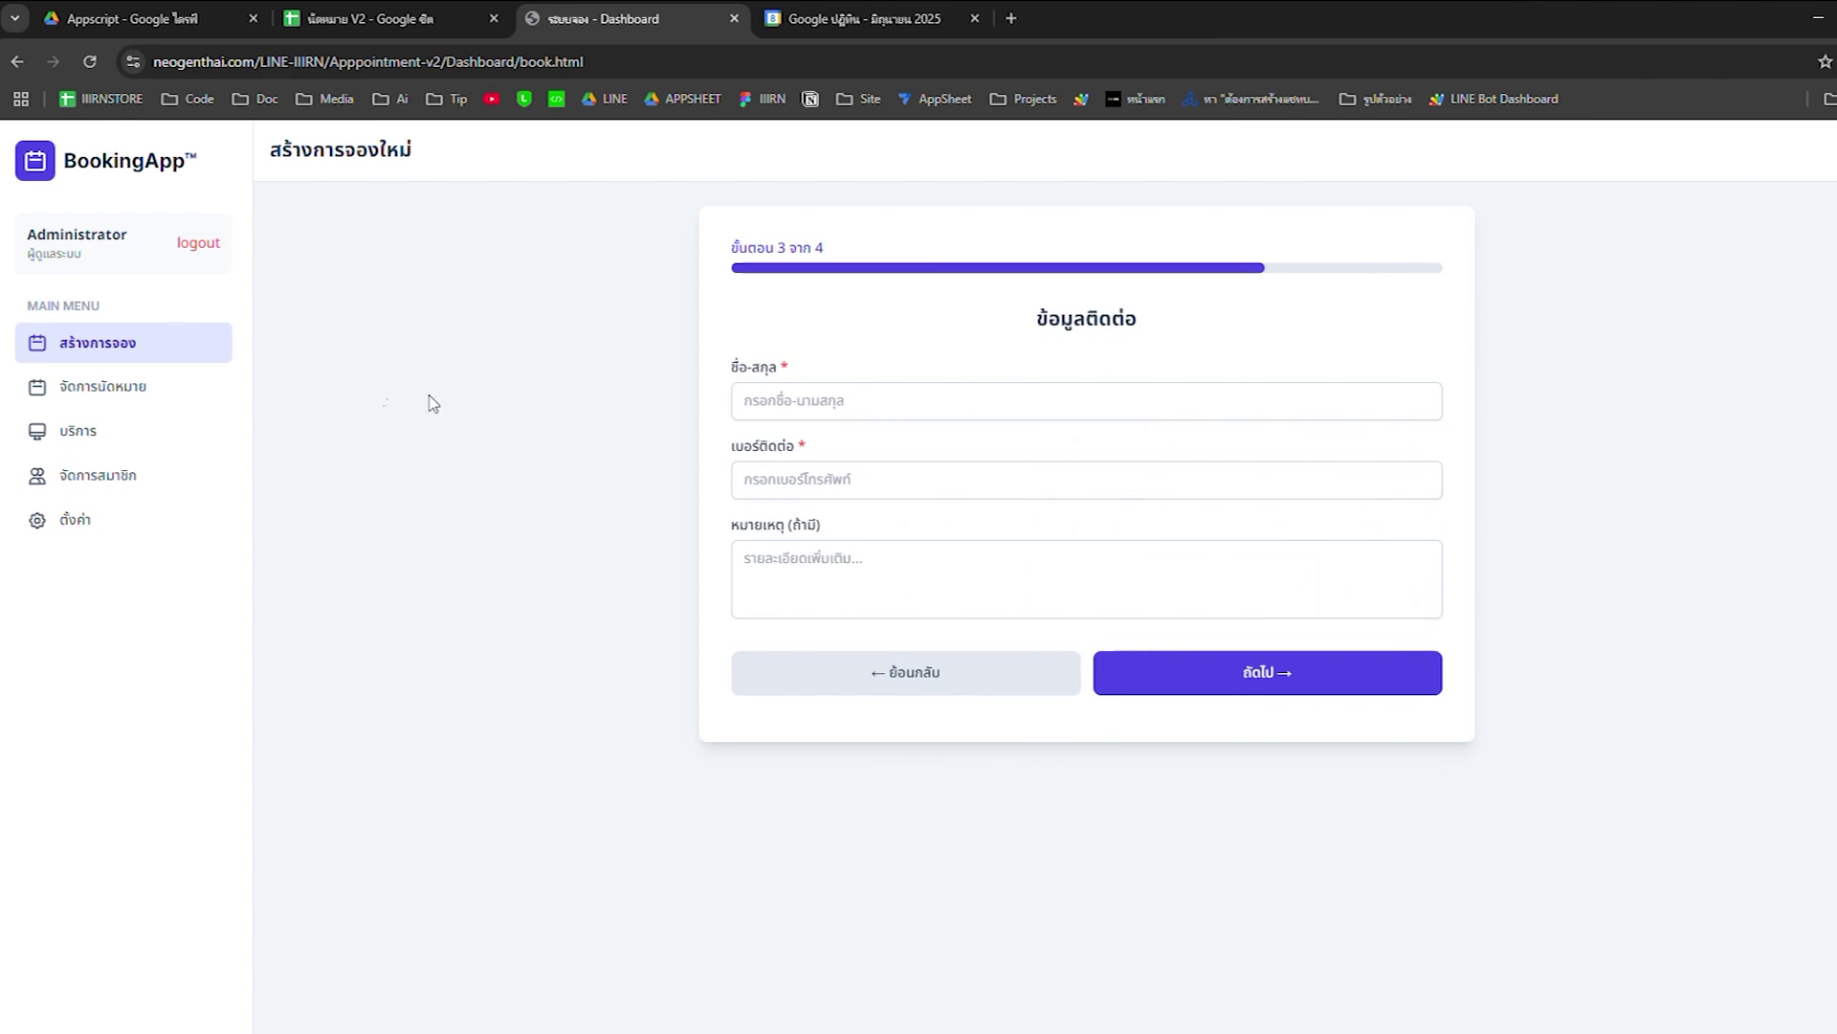
pyautogui.click(140, 392)
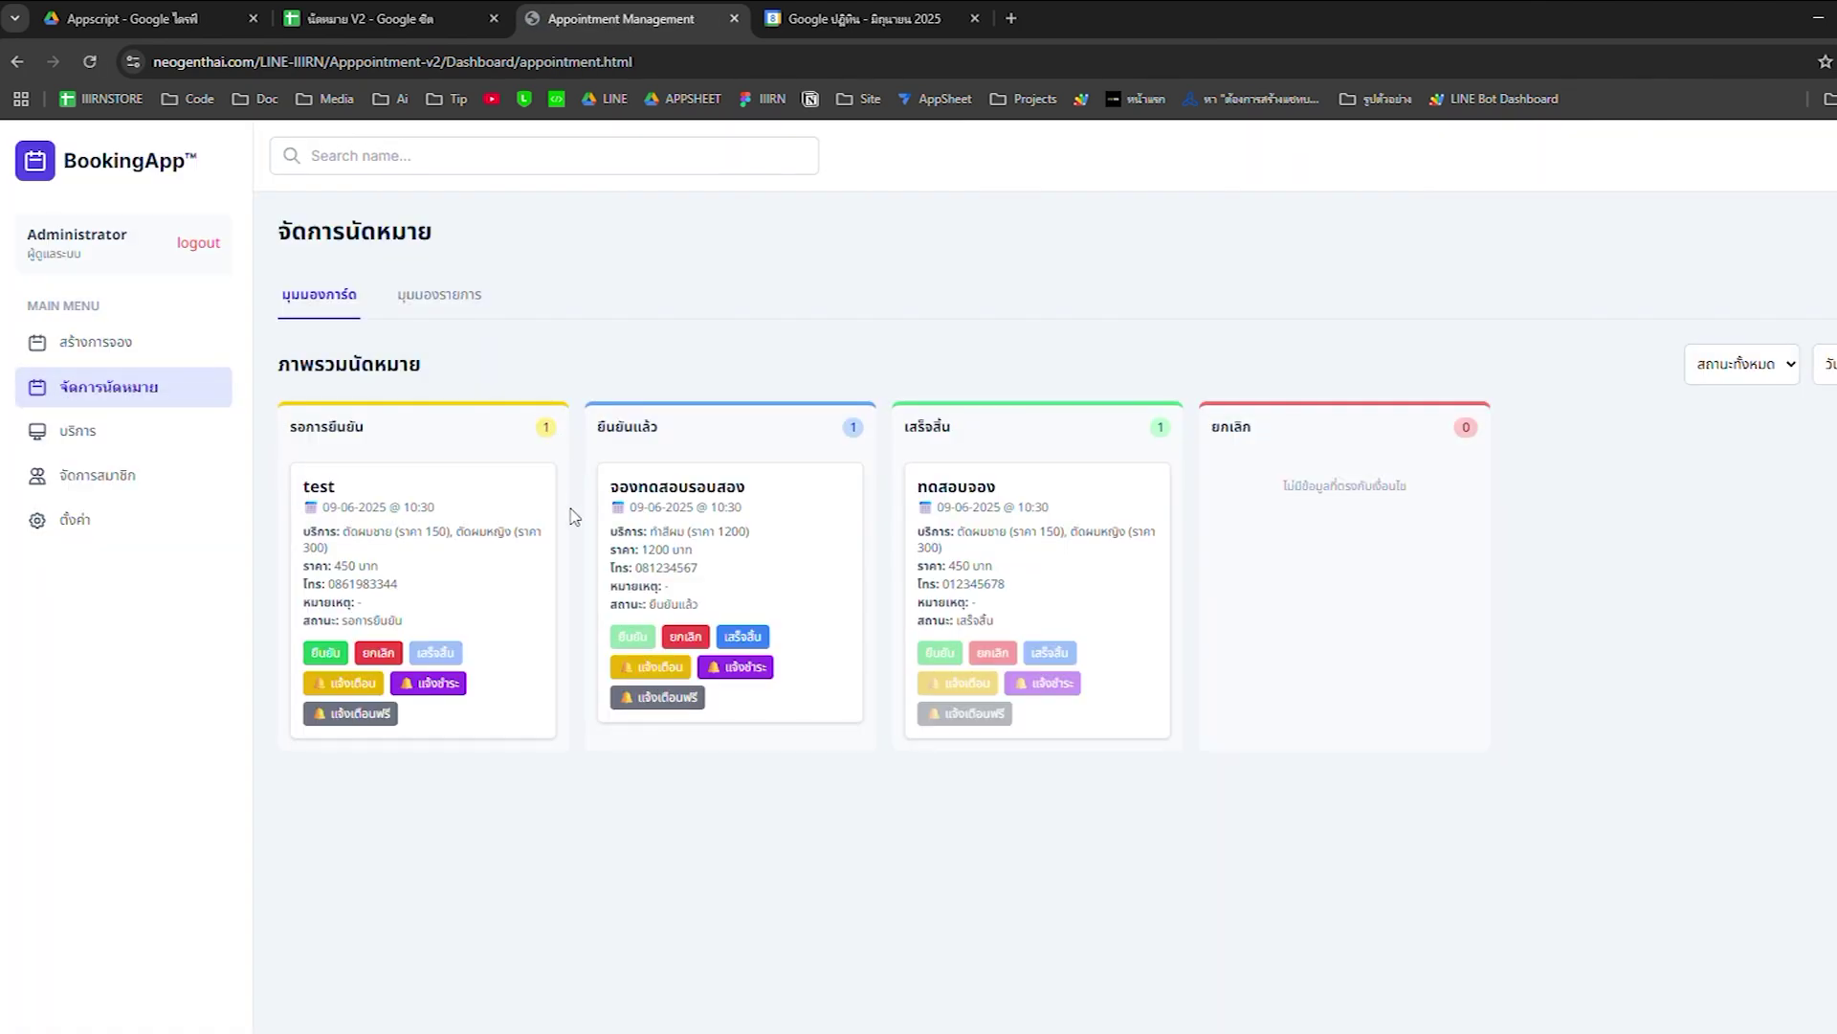
# Log out of the admin dashboard and switch to the June 2025 Google Calendar
pyautogui.click(198, 245)
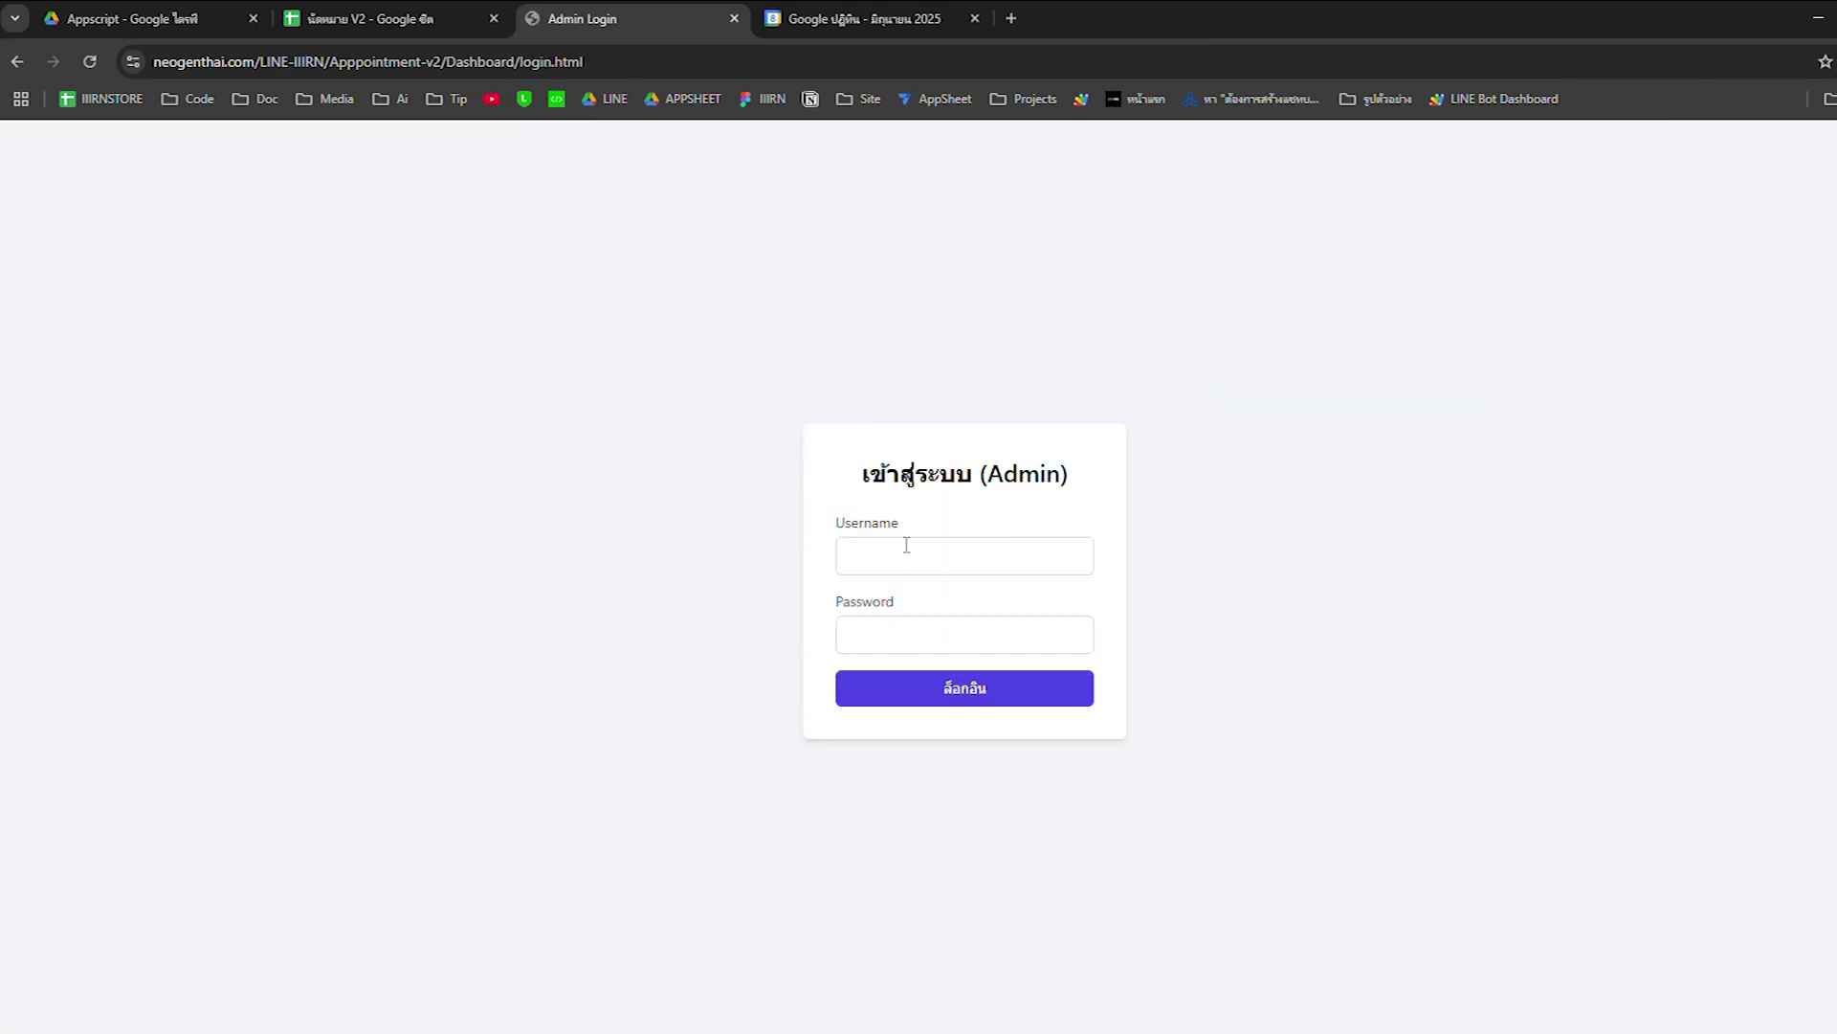
pyautogui.click(777, 21)
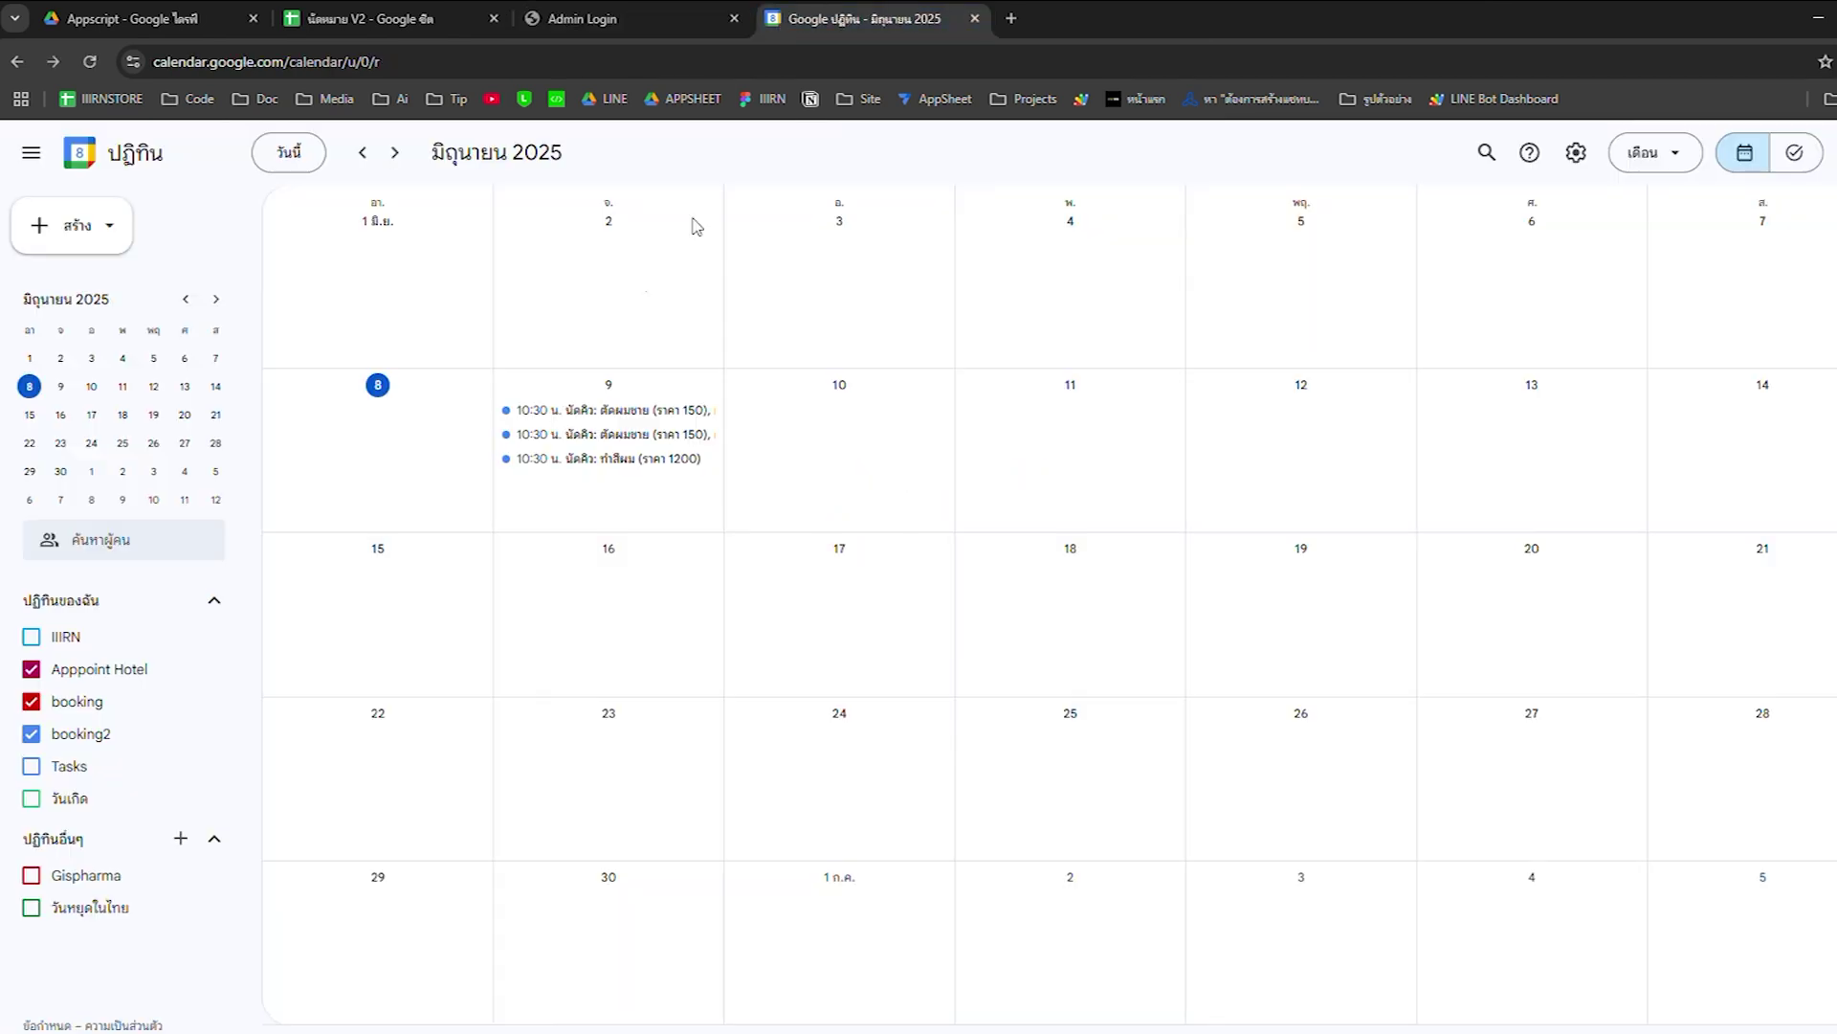